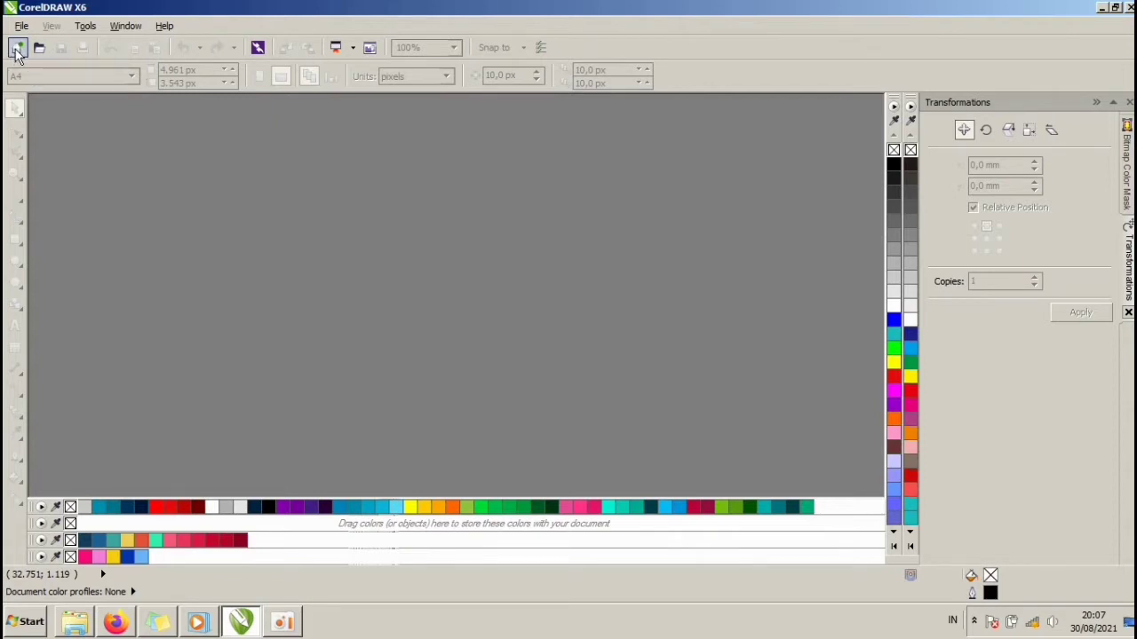
# Step: Start a new document and name it TEXT EFFECT
pyautogui.click(17, 51)
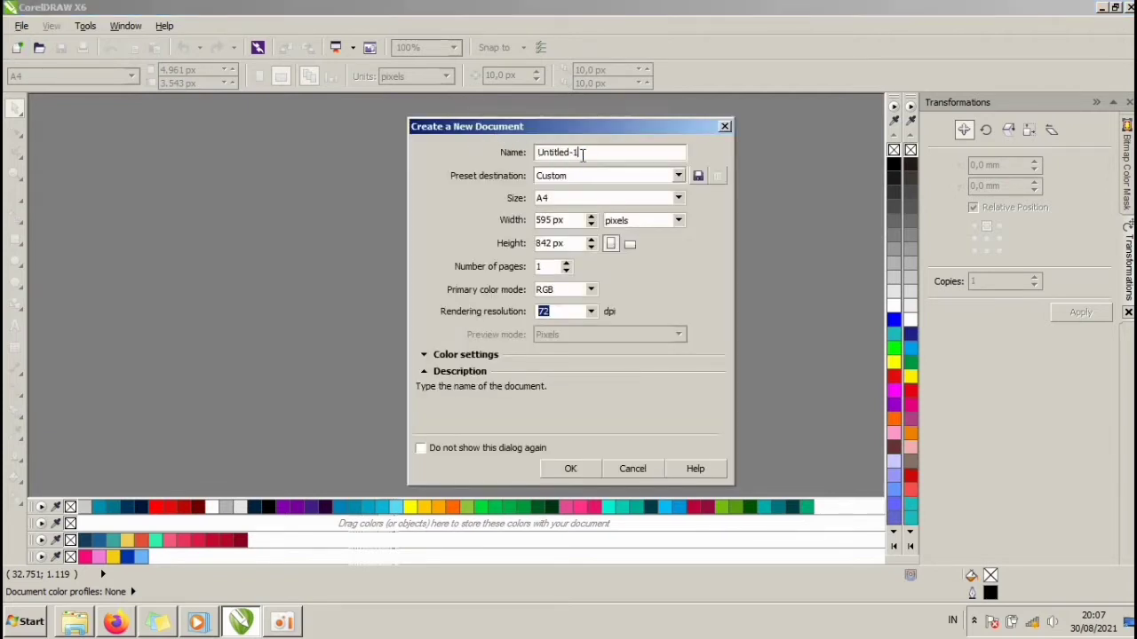
pyautogui.write('ST')
pyautogui.press('BackSpace')
pyautogui.press('BackSpace')
pyautogui.write('TEX')
pyautogui.press('BackSpace')
pyautogui.press('BackSpace')
pyautogui.press('BackSpace')
pyautogui.write('TEXT EFFECT')
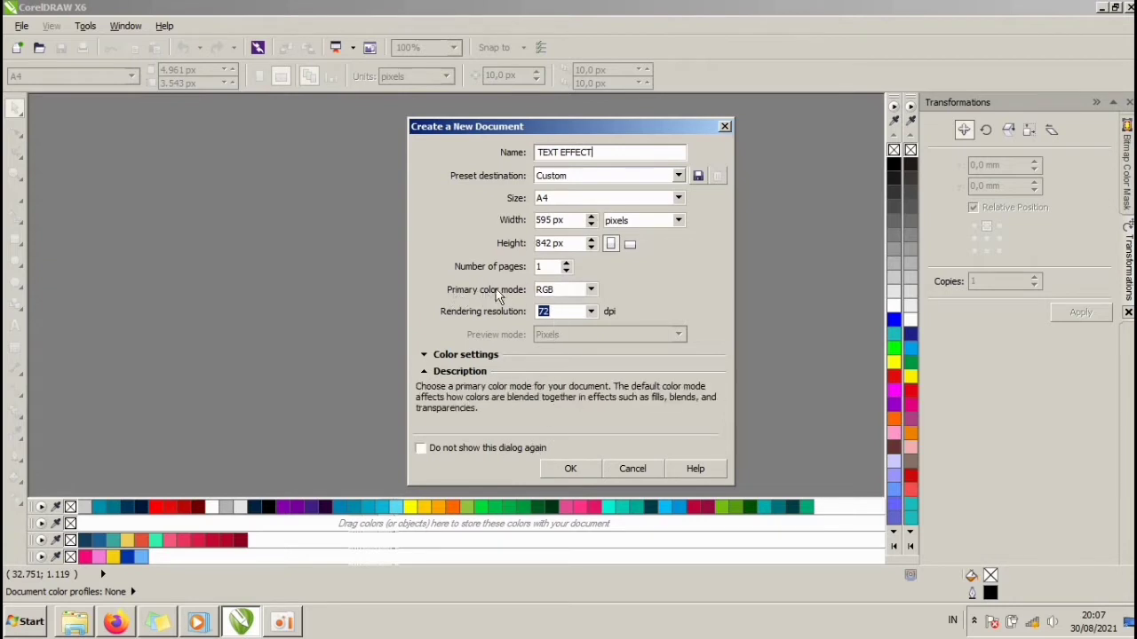
# Step: Choose the RGB primary color mode and a 72 dpi rendering resolution, and create the document
pyautogui.click(586, 291)
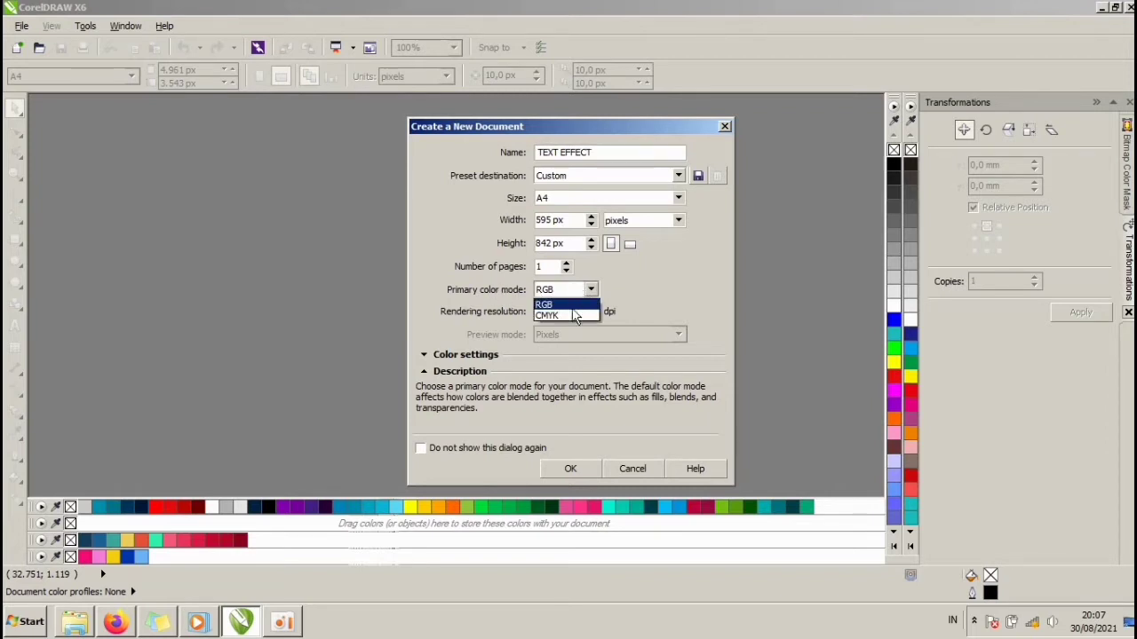
pyautogui.click(544, 305)
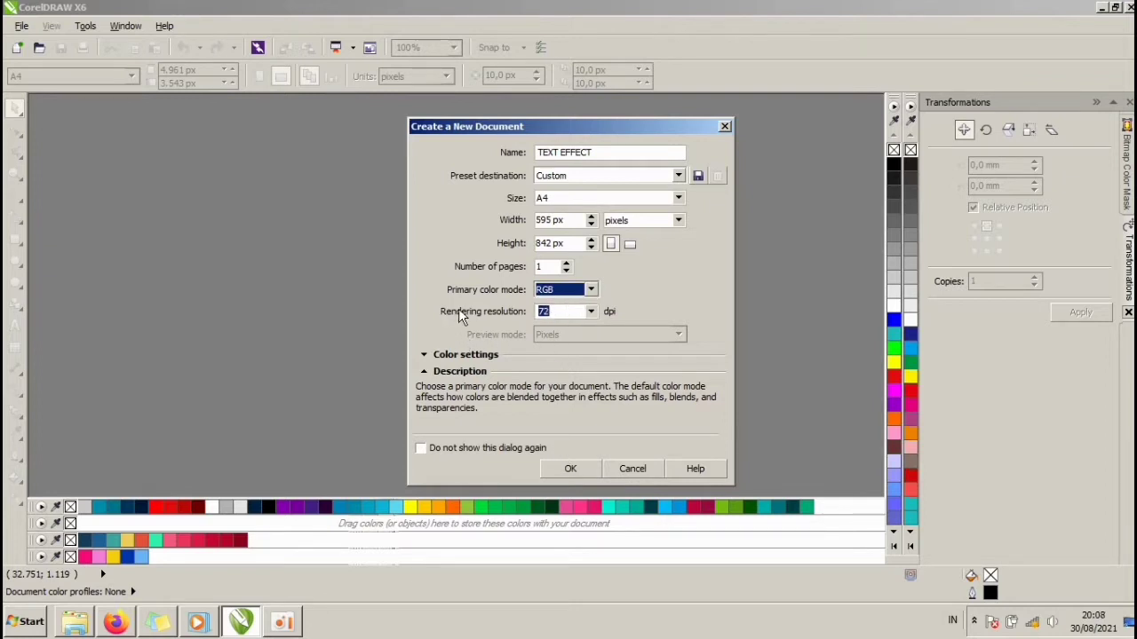
pyautogui.click(586, 312)
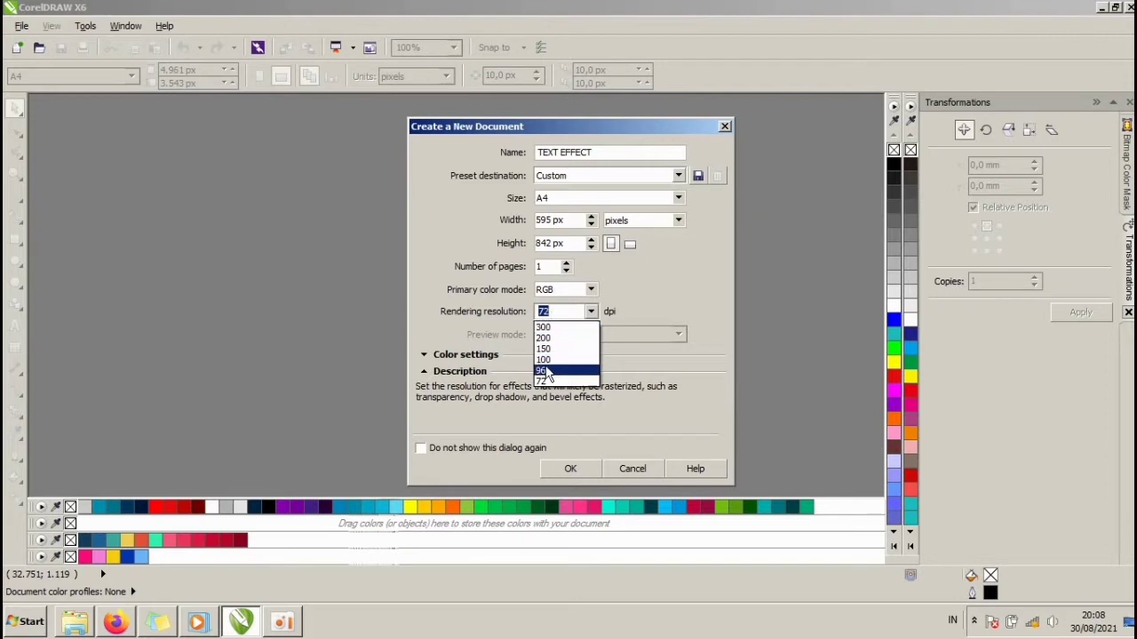
pyautogui.click(546, 380)
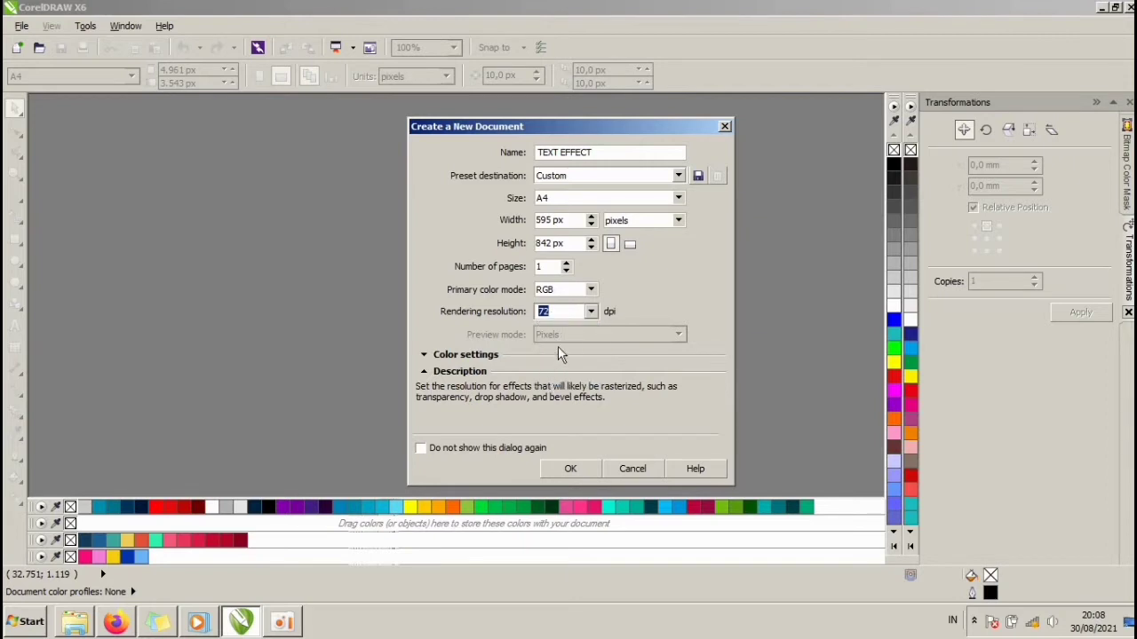
pyautogui.click(590, 312)
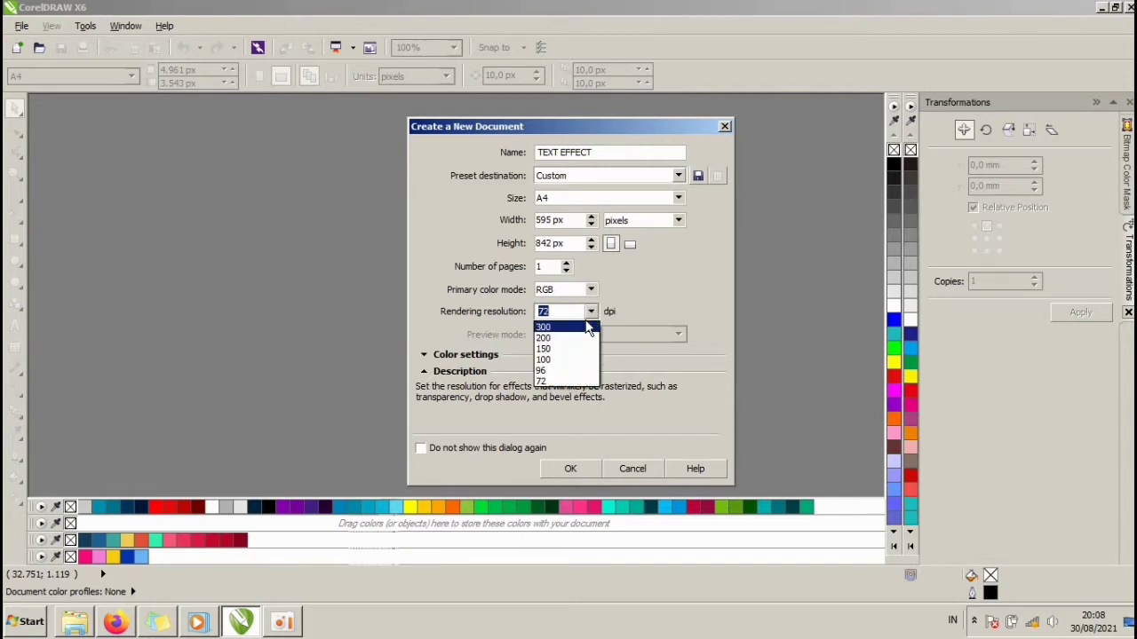
pyautogui.click(544, 380)
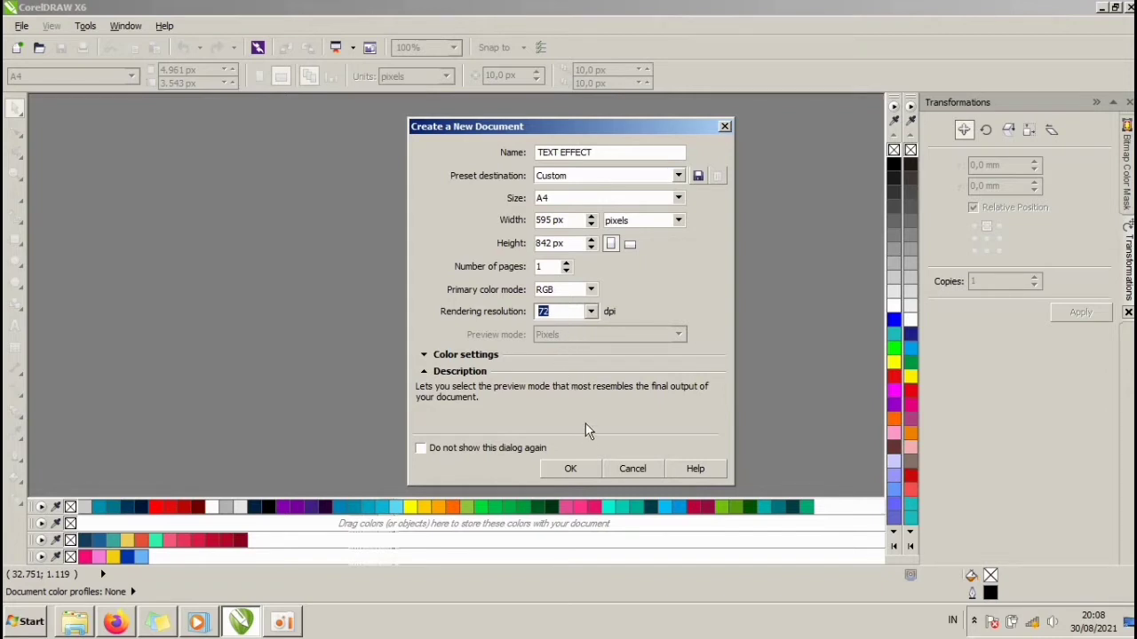
pyautogui.click(576, 468)
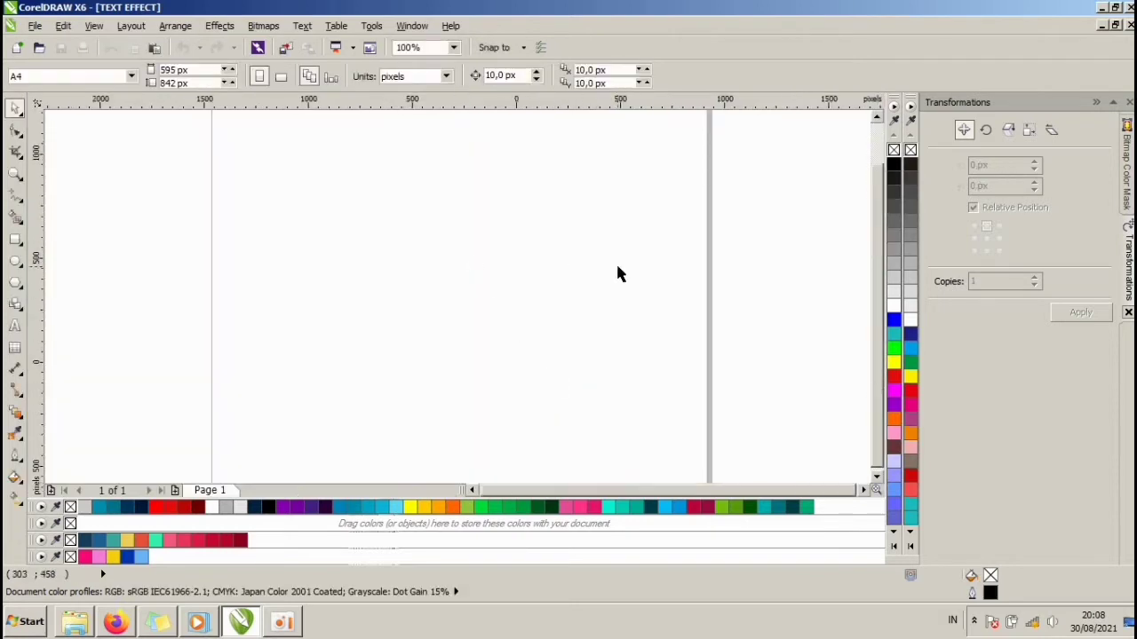
# Step: Set the page size to 200 px wide and 200 px high
pyautogui.scroll(-3, 615, 261)
pyautogui.scroll(1, 634, 293)
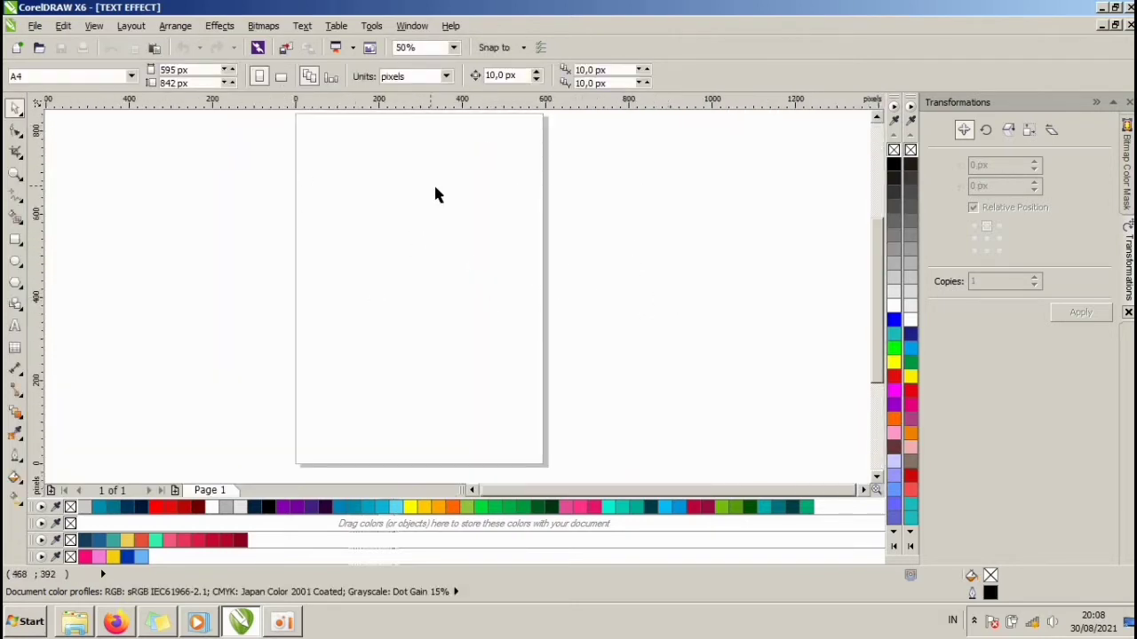
pyautogui.click(210, 69)
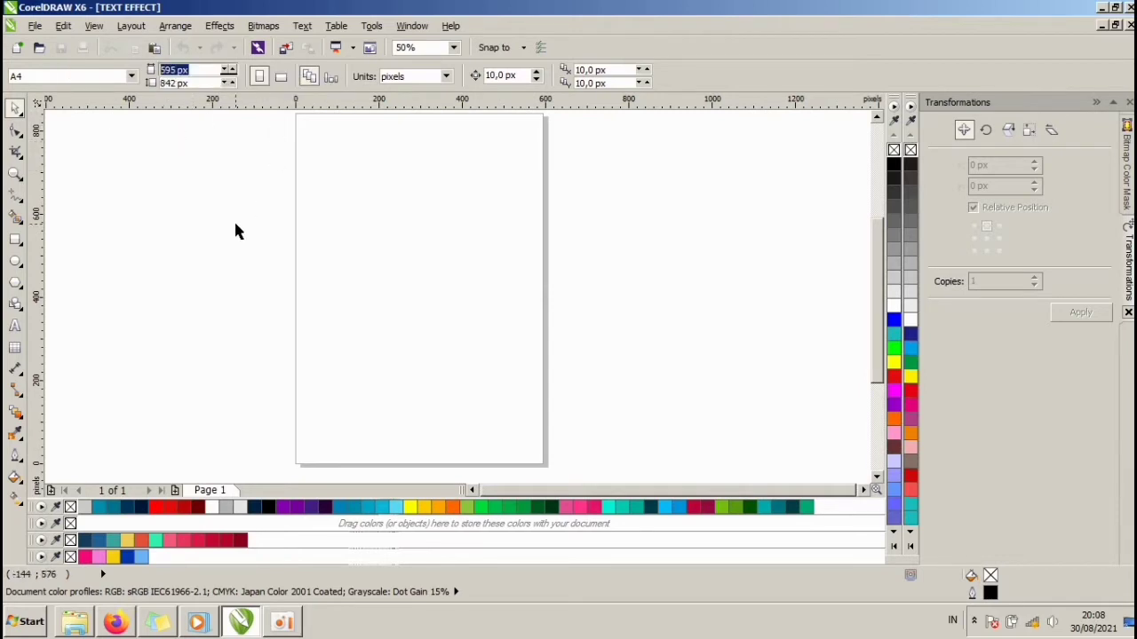
pyautogui.write('200')
pyautogui.press('Tab')
pyautogui.write('200')
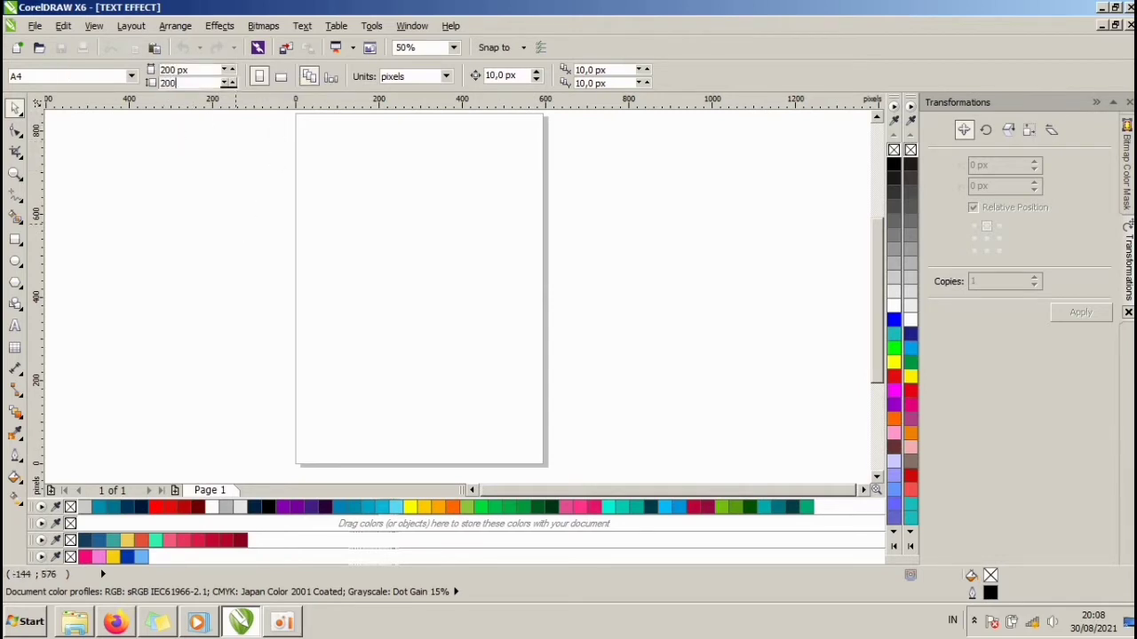
pyautogui.press('Return')
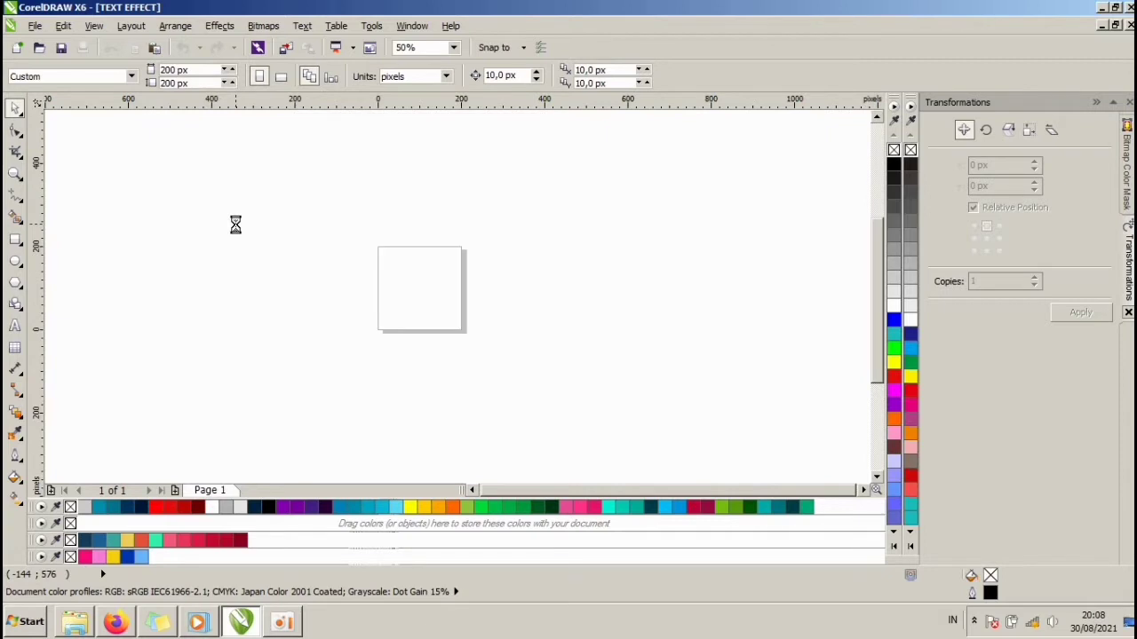
pyautogui.scroll(1, 407, 318)
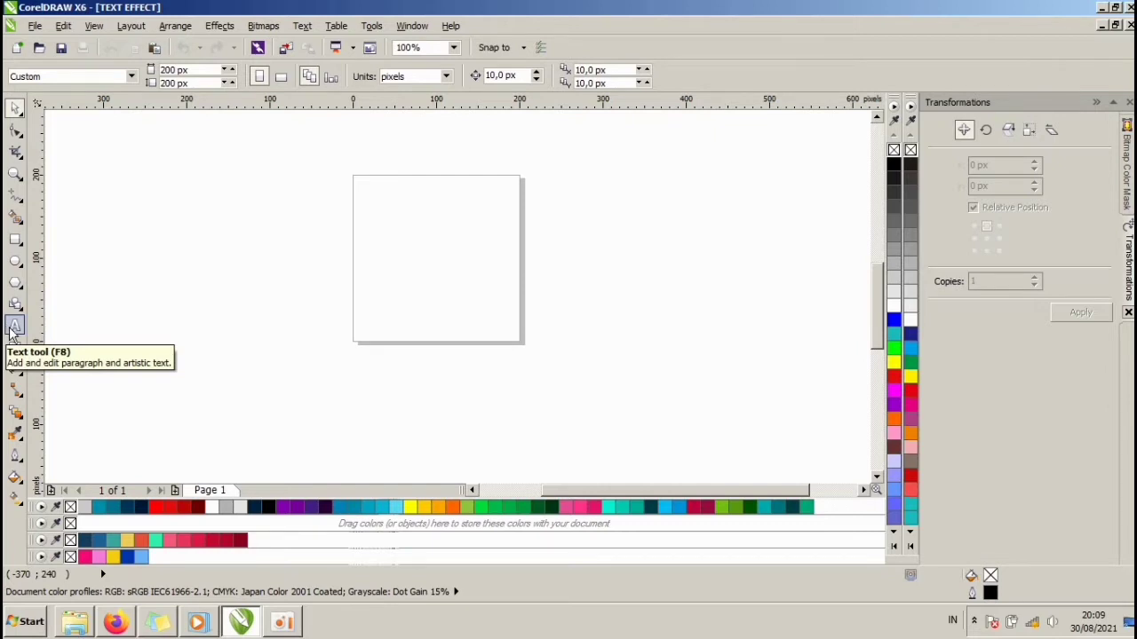
# Step: Start an artistic text object with the Text tool in the upper half of the page
pyautogui.click(14, 328)
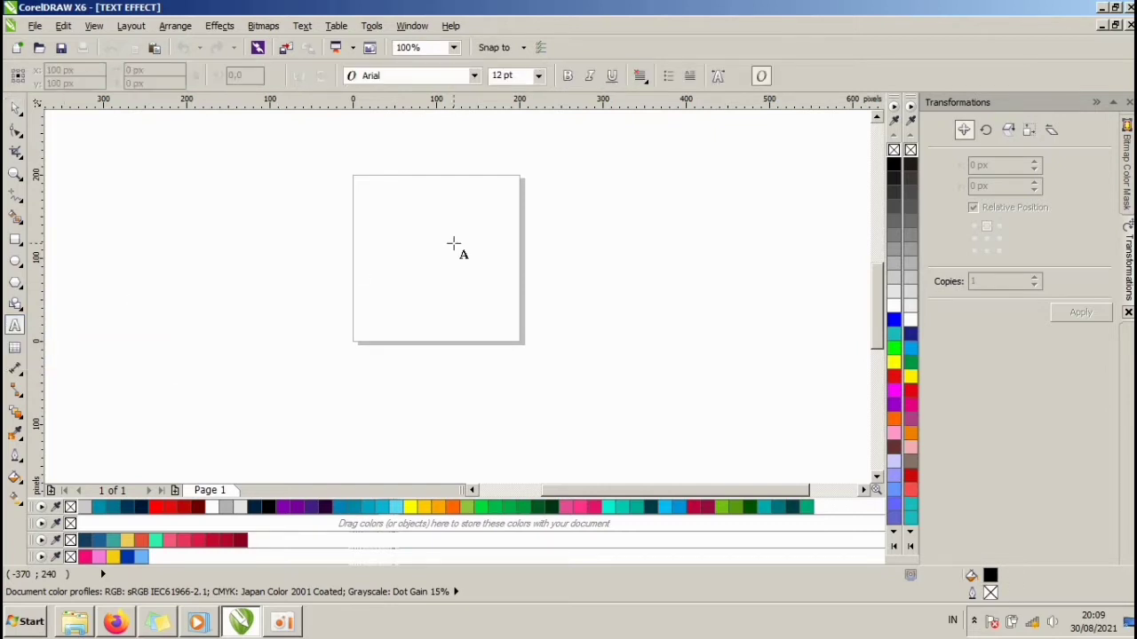
pyautogui.click(424, 256)
pyautogui.scroll(2, 427, 257)
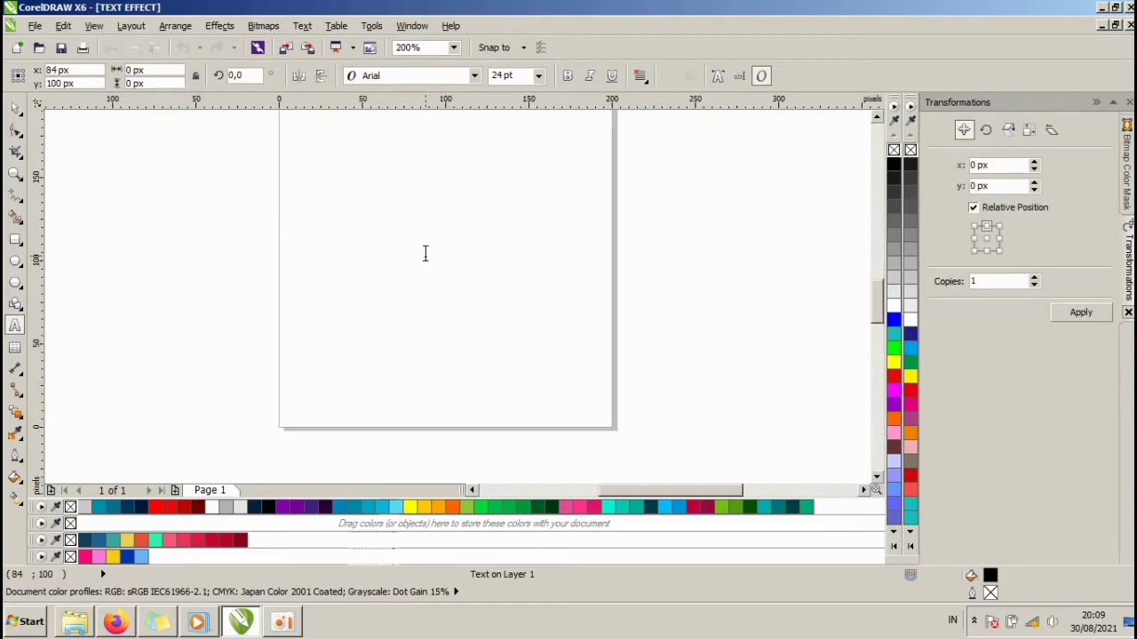
pyautogui.click(338, 237)
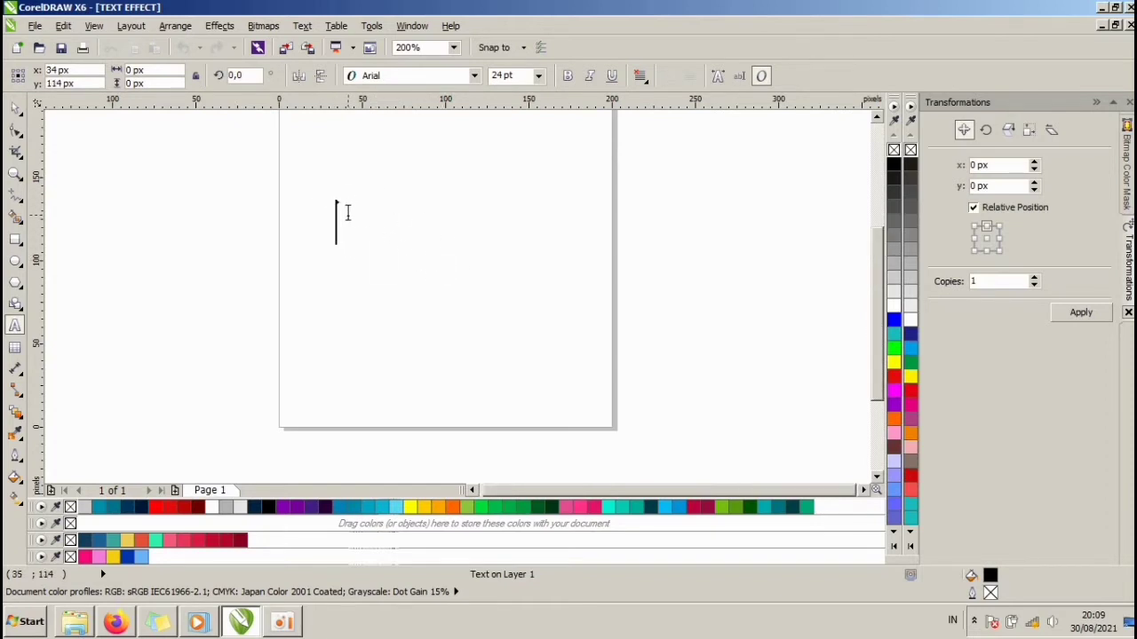
pyautogui.click(363, 223)
pyautogui.write('SADSDEDES')
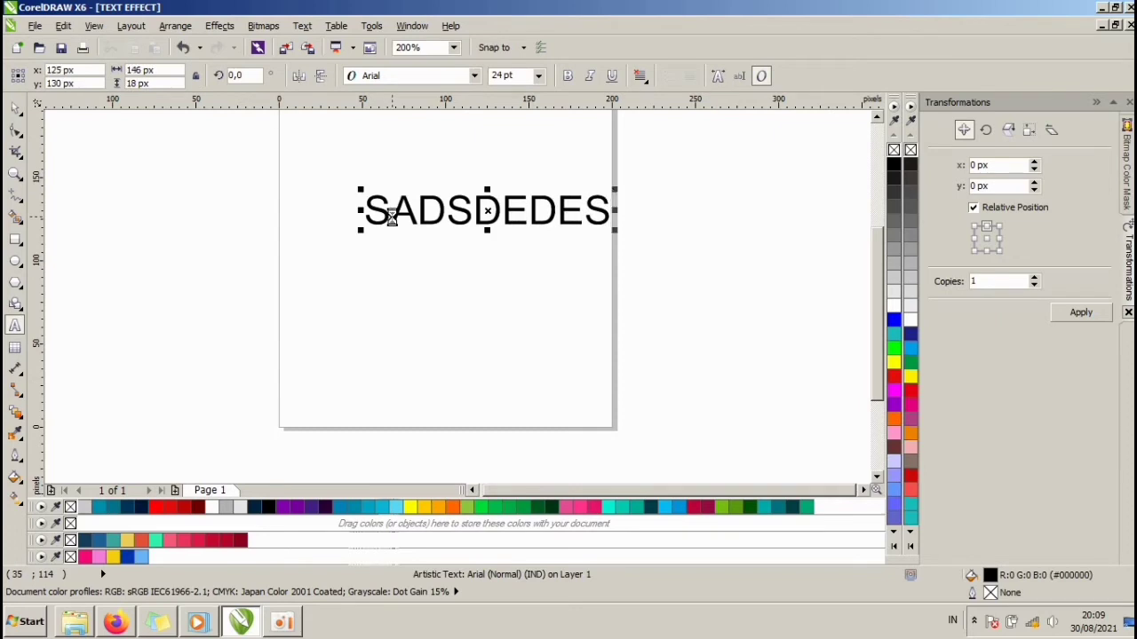
pyautogui.press('BackSpace')
pyautogui.press('BackSpace')
pyautogui.press('BackSpace')
pyautogui.press('BackSpace')
pyautogui.press('BackSpace')
pyautogui.press('BackSpace')
pyautogui.press('BackSpace')
pyautogui.press('BackSpace')
pyautogui.press('BackSpace')
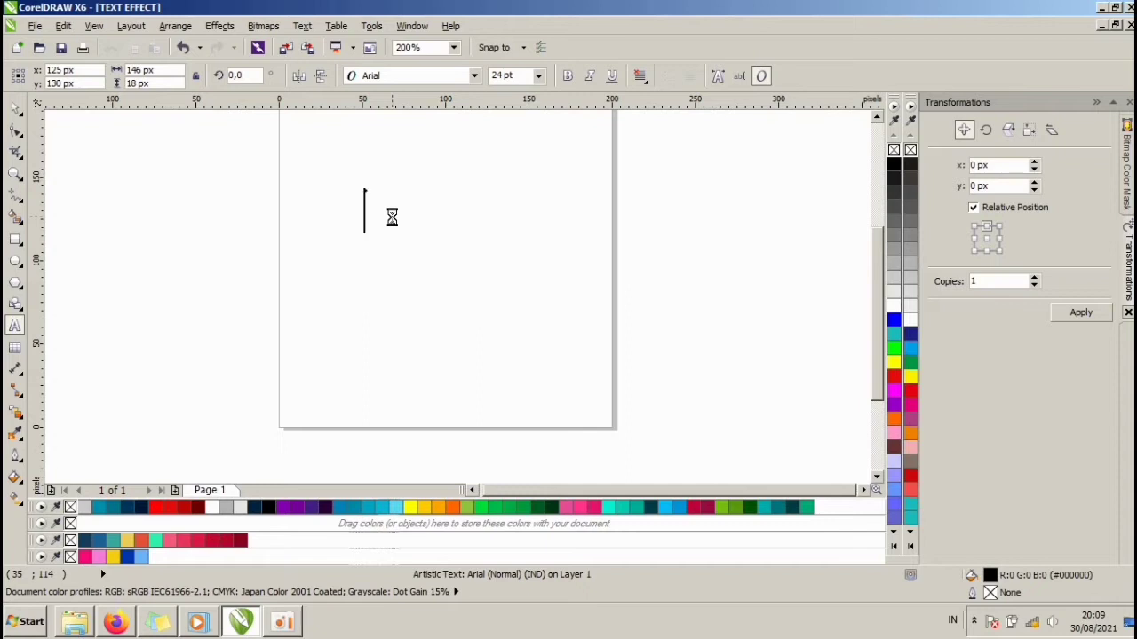
# Step: Enter the text TEXT EFFECT and move it onto the page, centred at about x 100 px, y 118 px
pyautogui.write('TEXT')
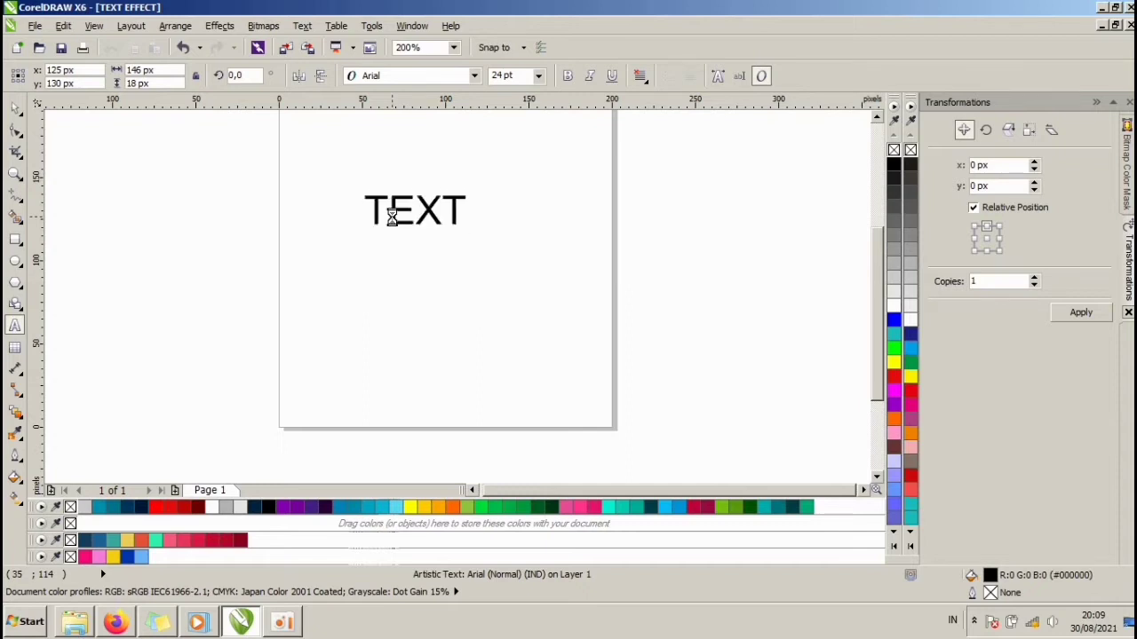
pyautogui.write(' EFFECT')
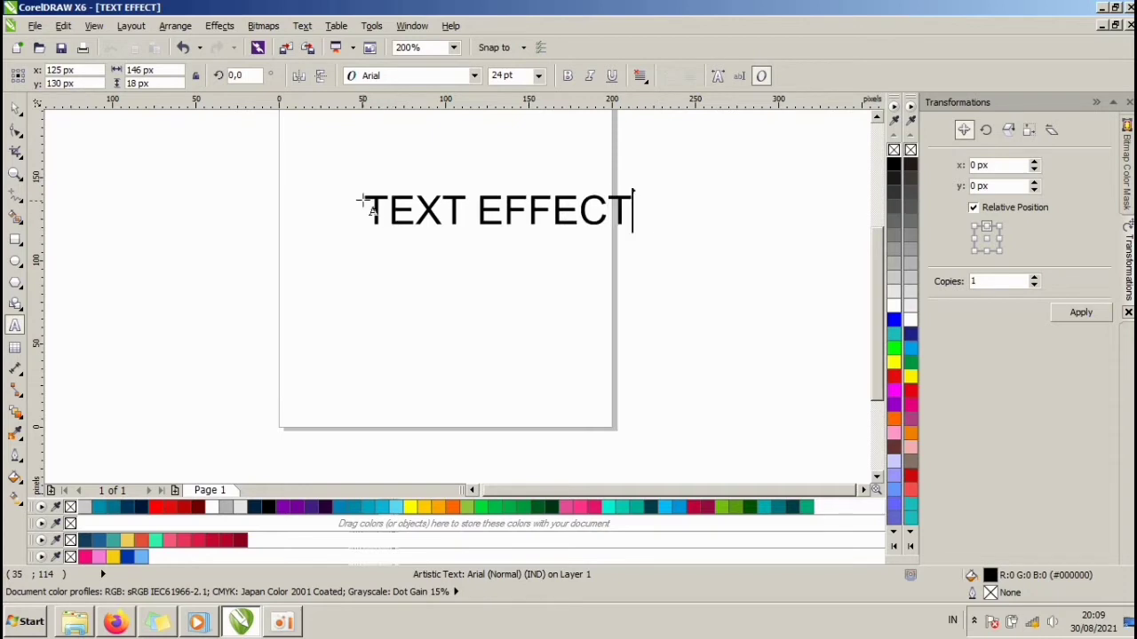
pyautogui.hotkey('ctrl', 'space')
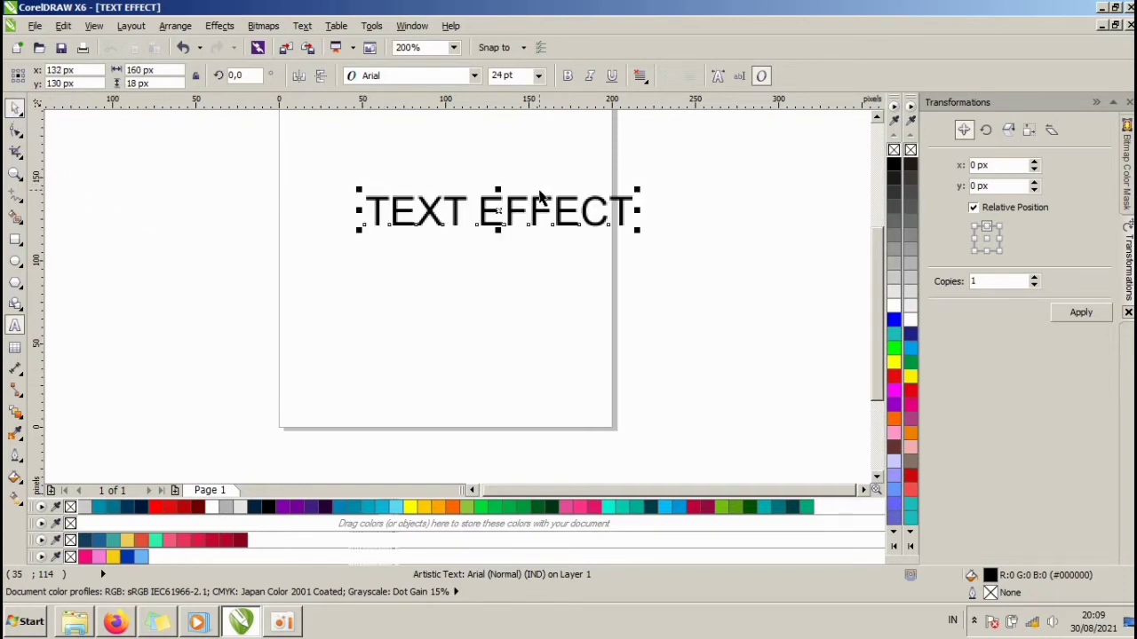
pyautogui.moveTo(515, 212); pyautogui.dragTo(461, 235)
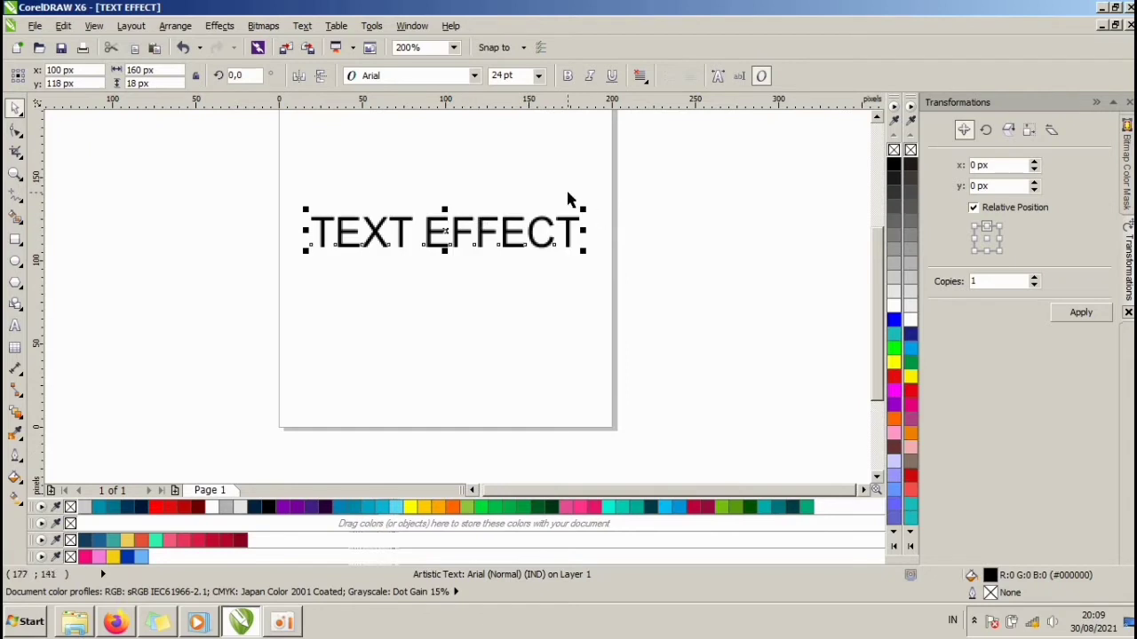
# Step: Change the font of the TEXT EFFECT text to Blade Runner Movie Font
pyautogui.click(472, 78)
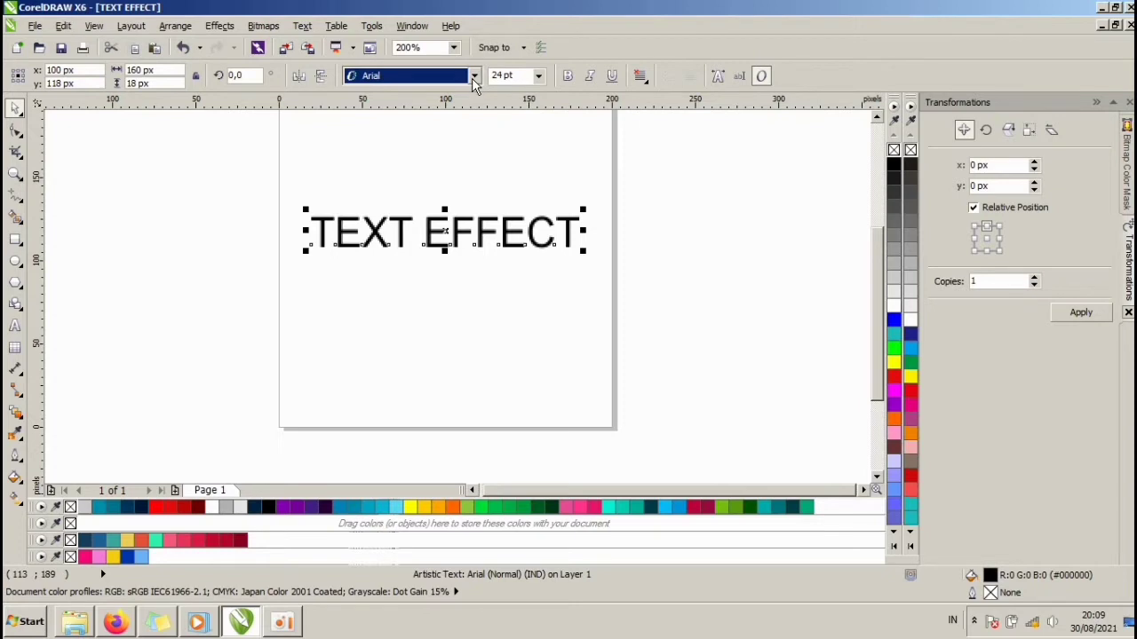
pyautogui.click(474, 78)
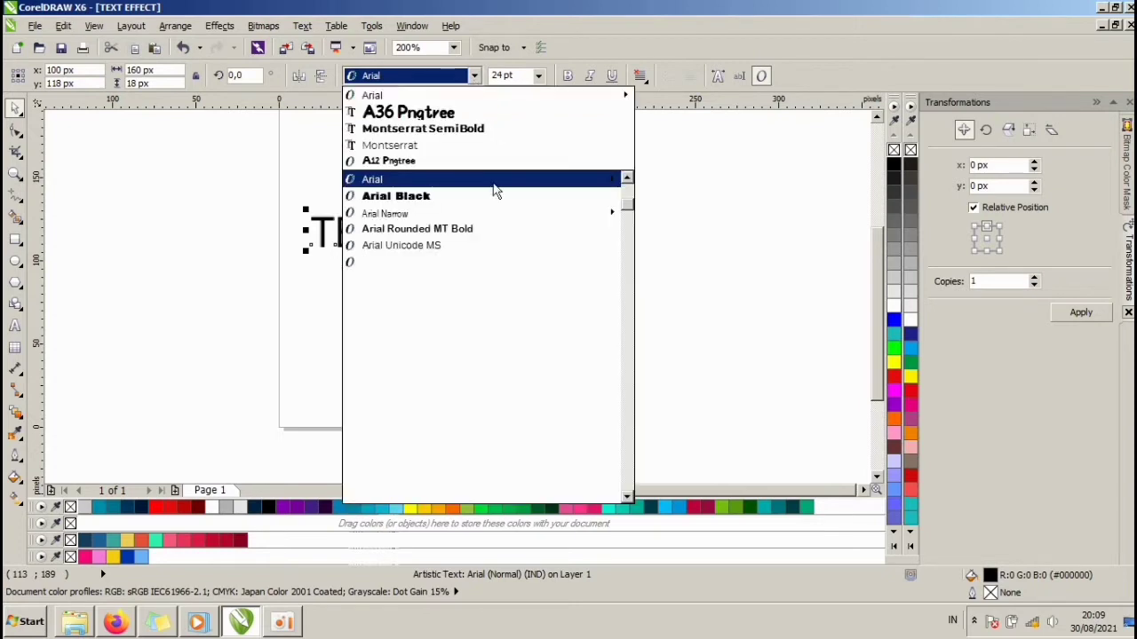
pyautogui.scroll(-3, 466, 275)
pyautogui.scroll(-4, 430, 356)
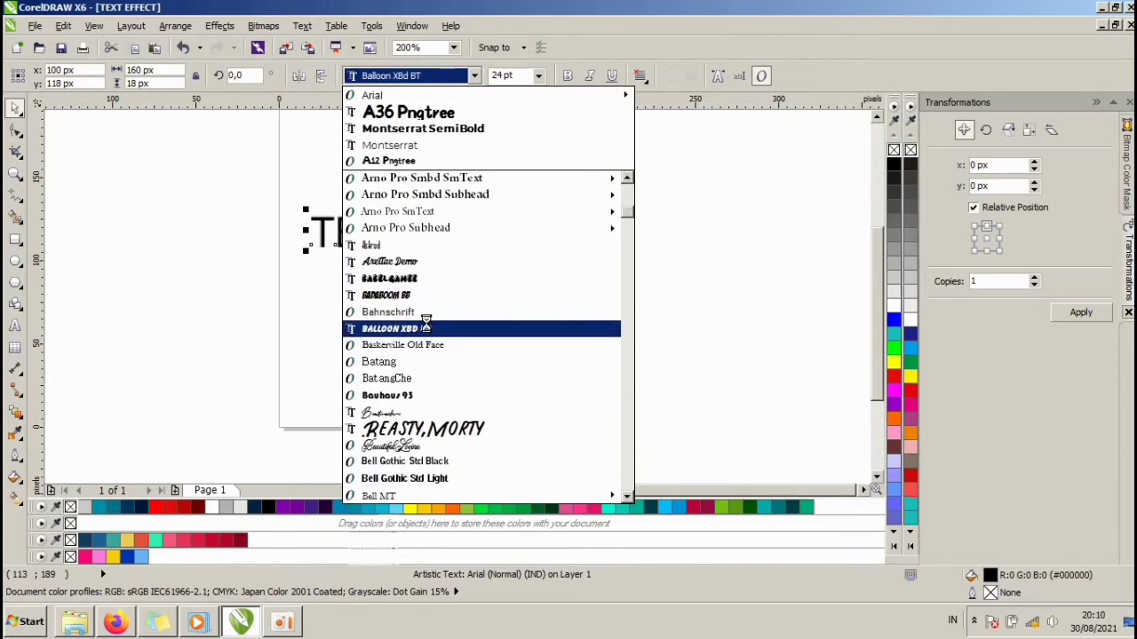
pyautogui.scroll(-1, 425, 348)
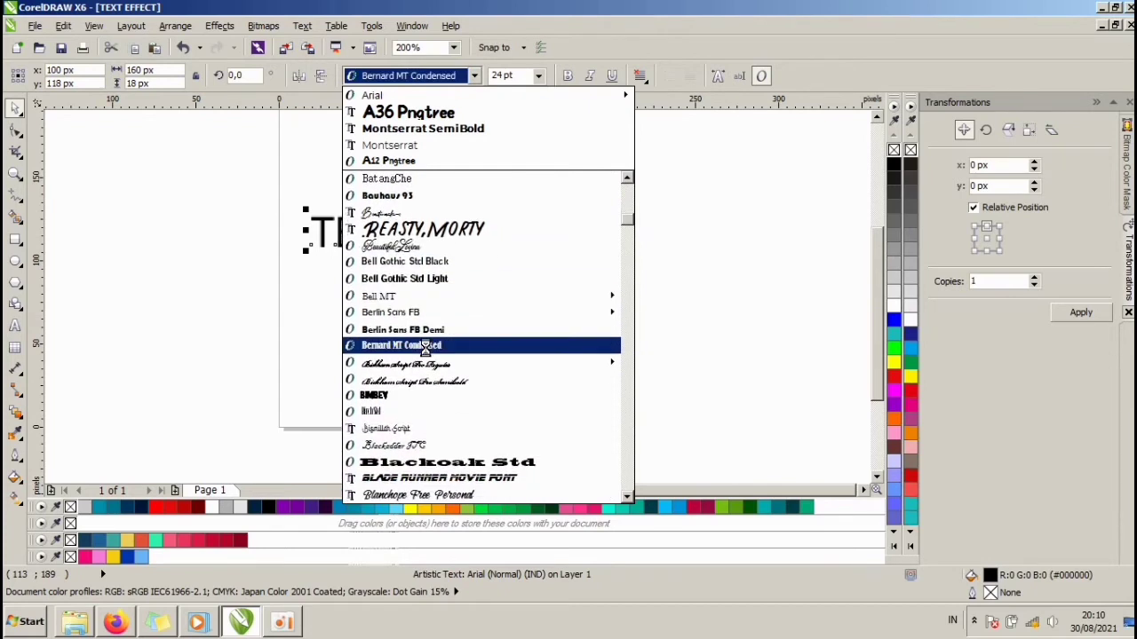
pyautogui.scroll(-2, 425, 348)
pyautogui.scroll(-4, 424, 346)
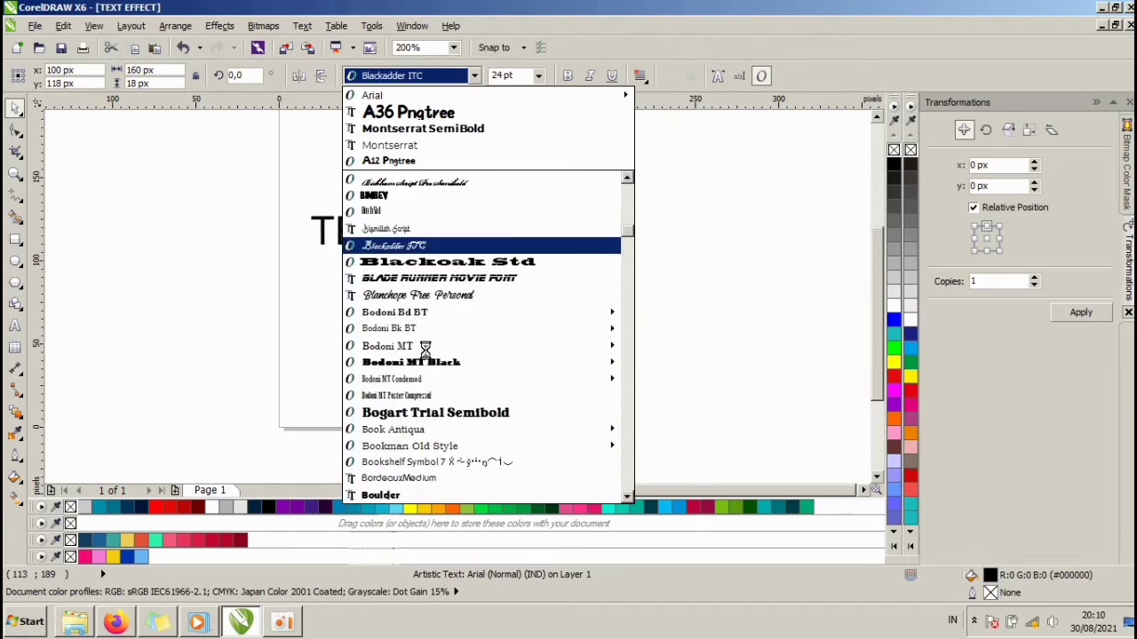
pyautogui.scroll(1, 425, 329)
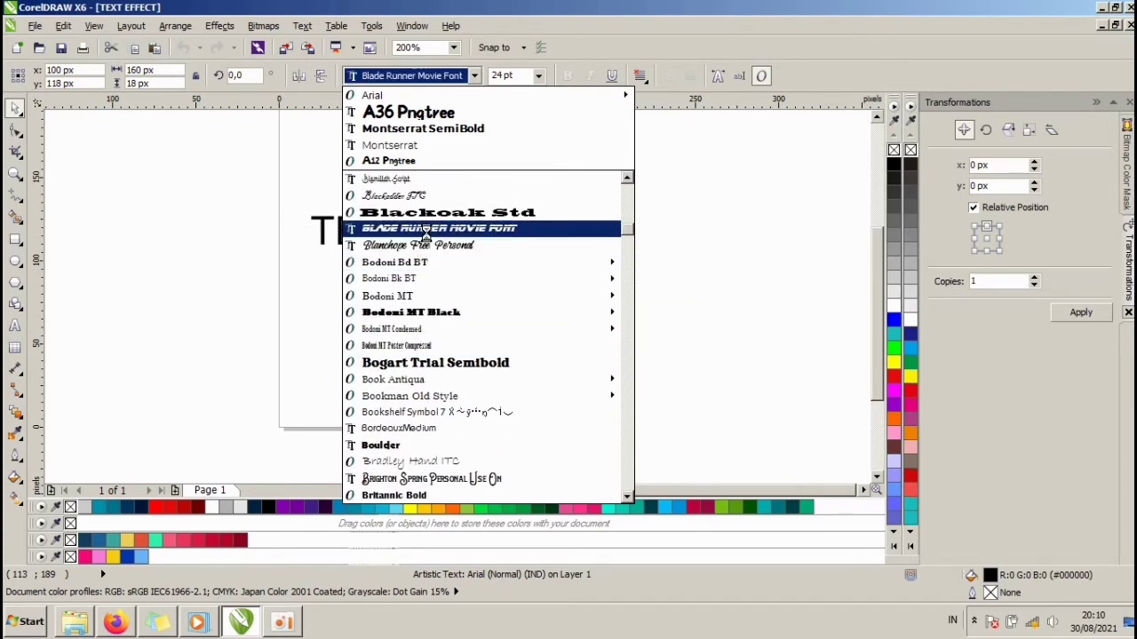
pyautogui.click(425, 228)
# Step: Move the TEXT EFFECT text slightly up and left to about x 98 px, y 121 px, then deselect it
pyautogui.scroll(2, 536, 245)
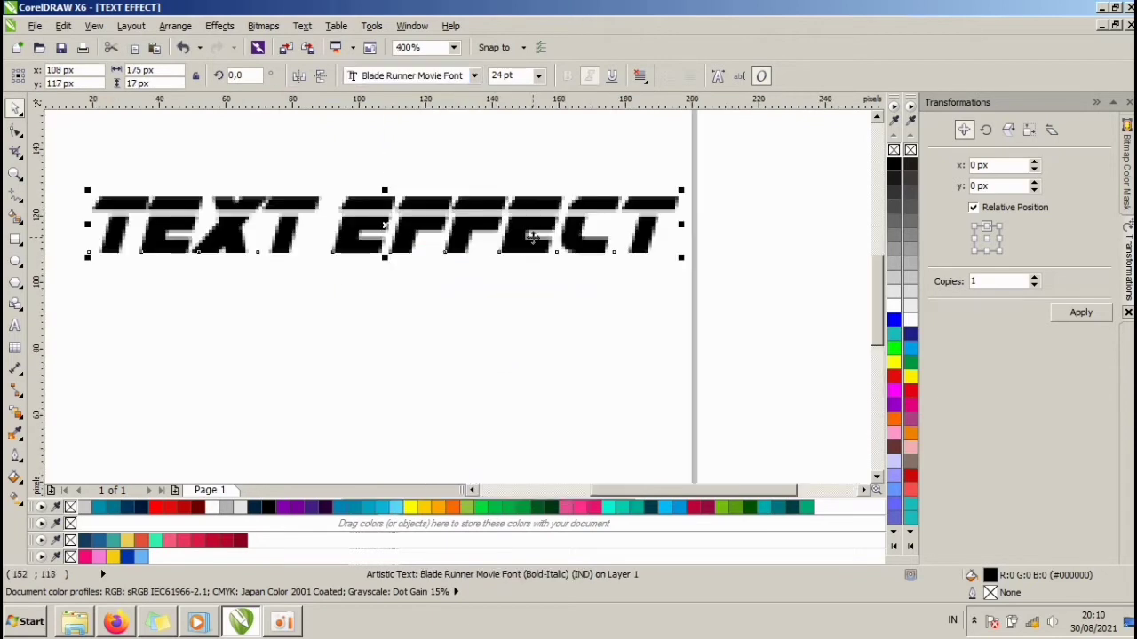
pyautogui.scroll(-1, 646, 249)
pyautogui.scroll(-1, 646, 248)
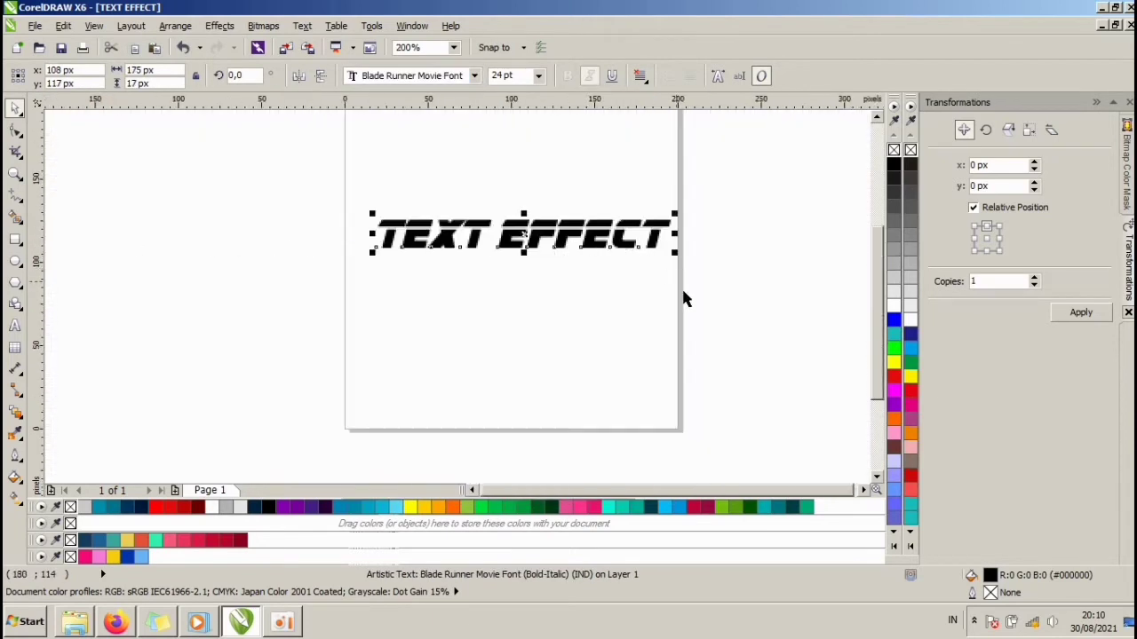
pyautogui.click(680, 297)
pyautogui.click(613, 238)
pyautogui.moveTo(613, 238); pyautogui.dragTo(595, 231)
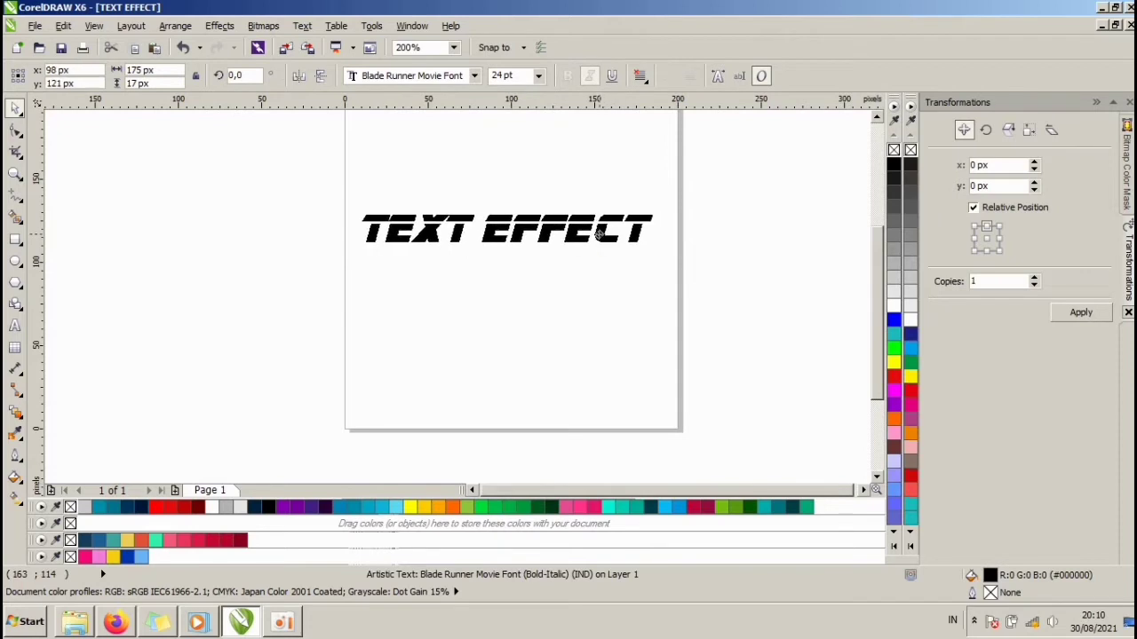
pyautogui.click(569, 285)
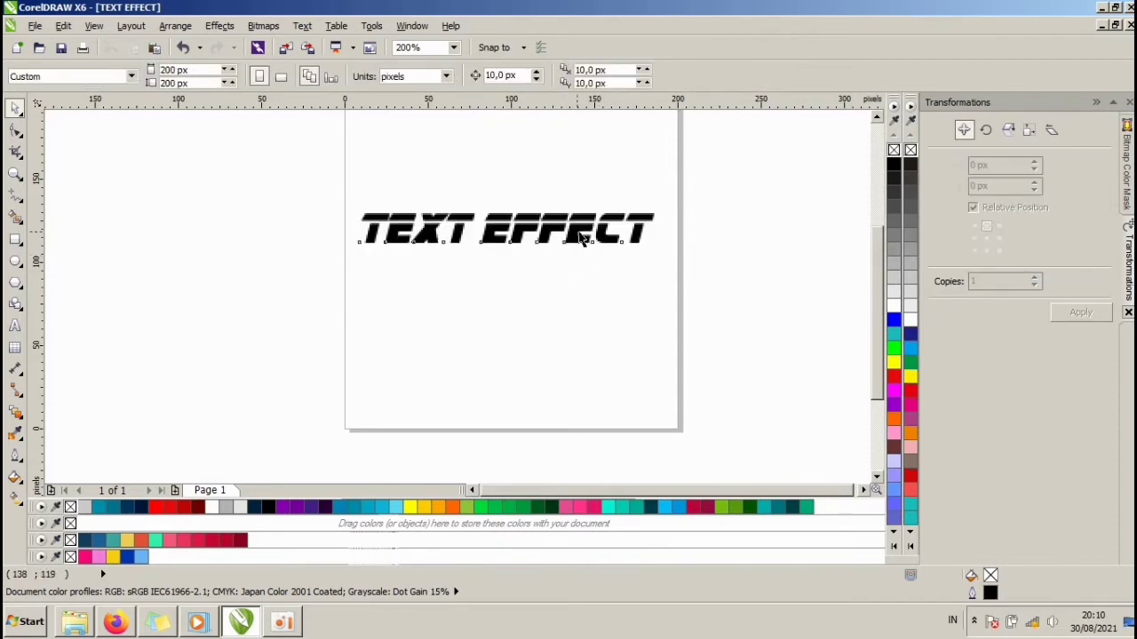
# Step: Scale up the TEXT EFFECT text proportionally to about 181 px wide so it nearly spans the page
pyautogui.click(582, 239)
pyautogui.scroll(1, 600, 249)
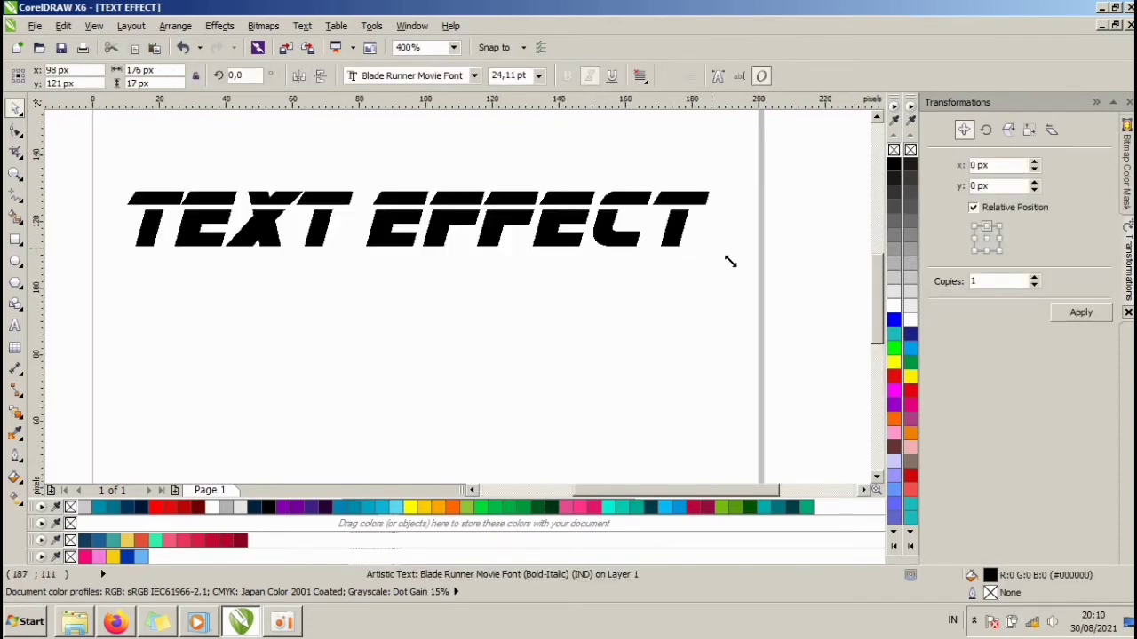
pyautogui.moveTo(710, 246); pyautogui.dragTo(733, 254)
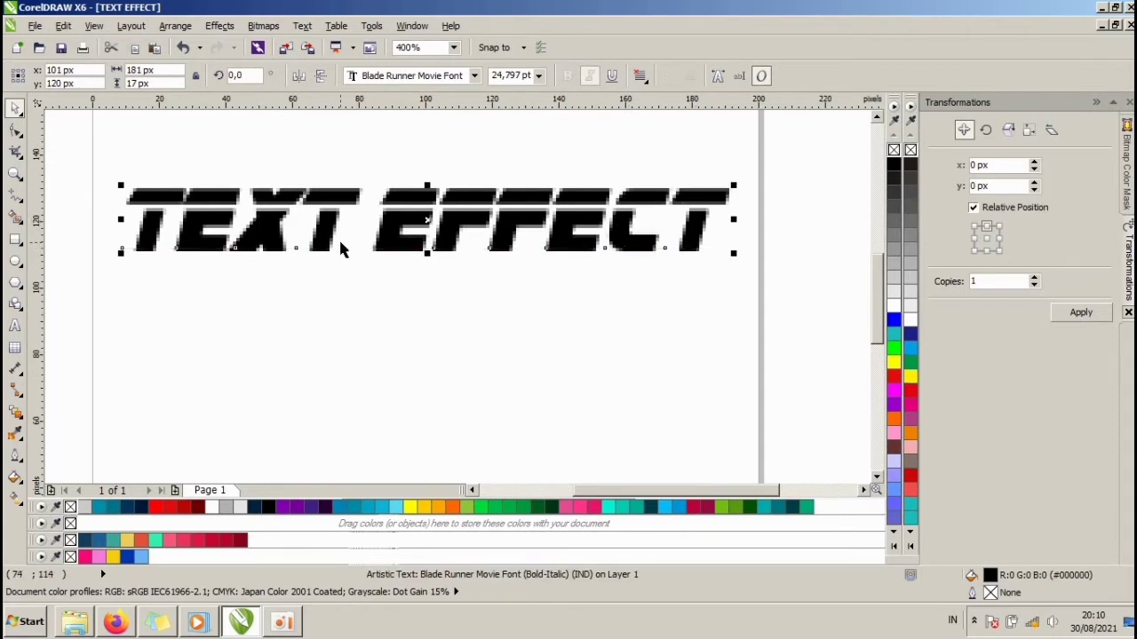
# Step: Switch the document view to Enhanced and examine the TEXT EFFECT letter edges up close
pyautogui.click(95, 27)
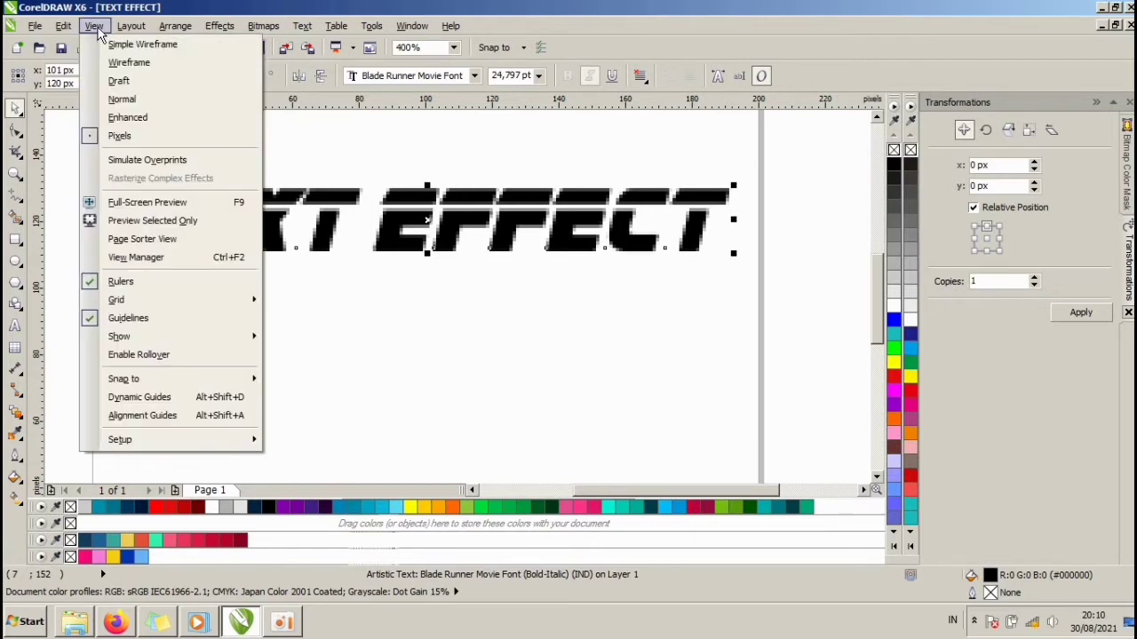
pyautogui.click(99, 118)
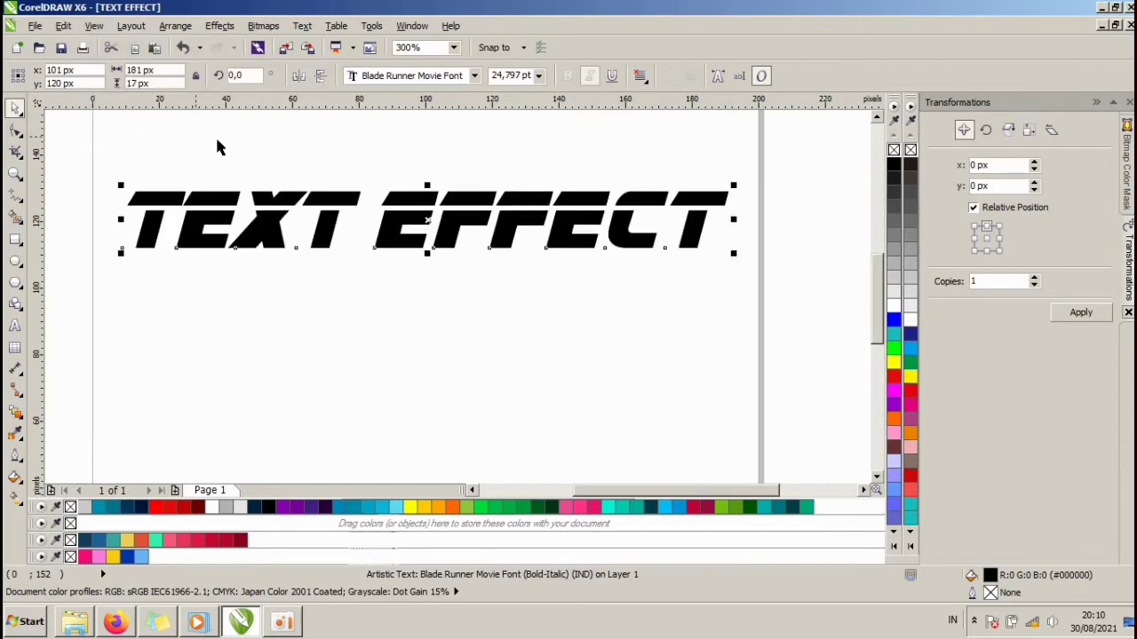
pyautogui.click(374, 158)
pyautogui.click(446, 221)
pyautogui.scroll(5, 132, 197)
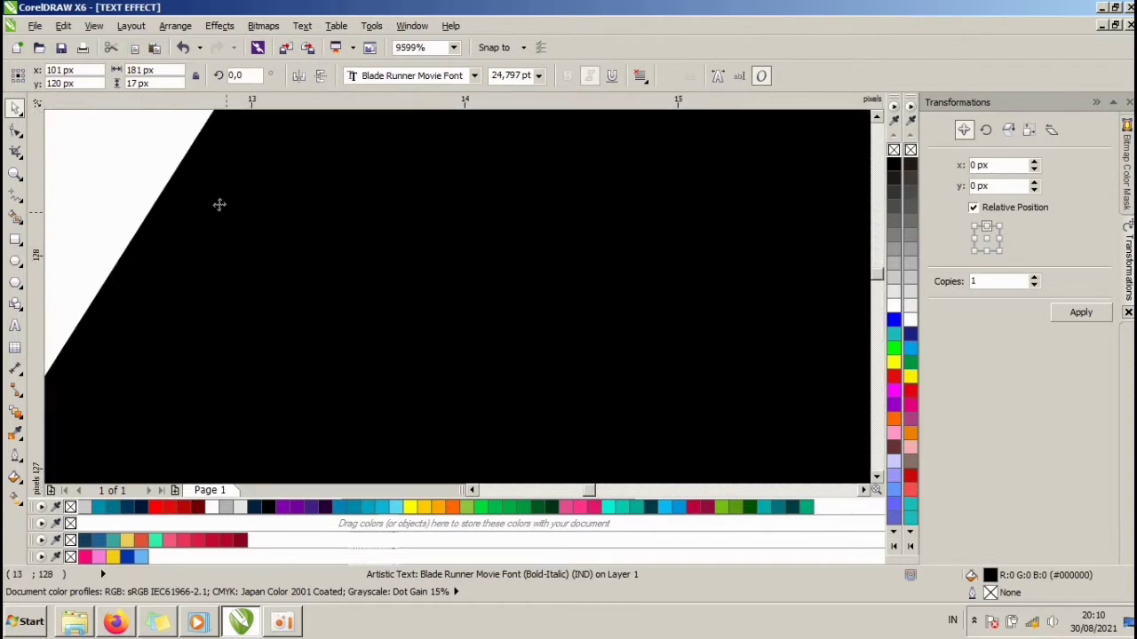
pyautogui.scroll(5, 178, 182)
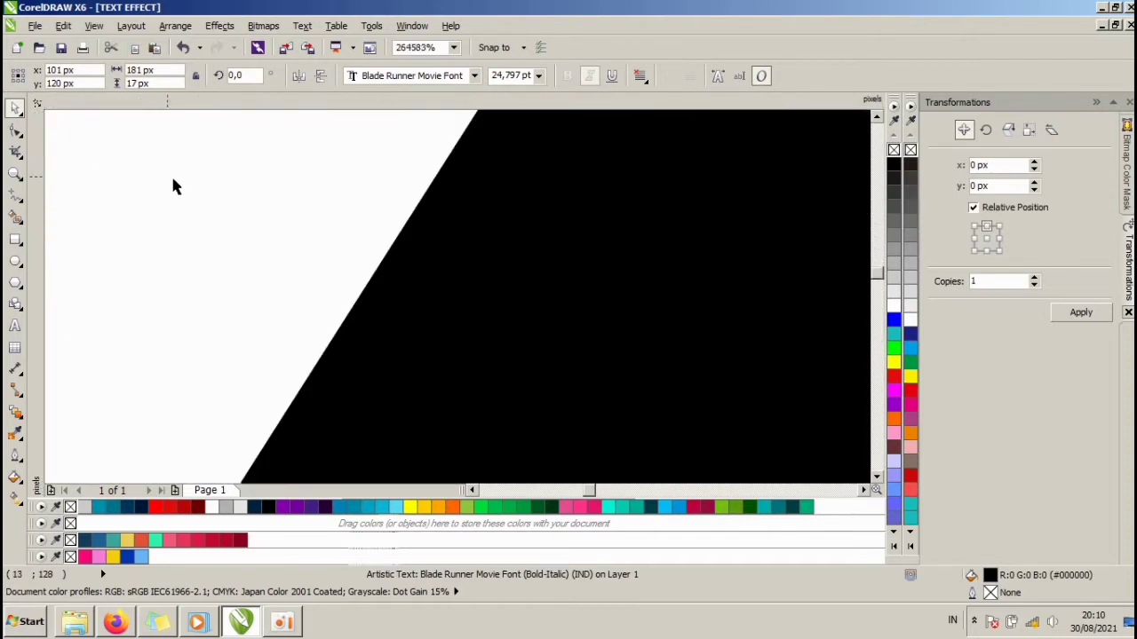
pyautogui.scroll(-5, 398, 228)
pyautogui.scroll(2, 398, 222)
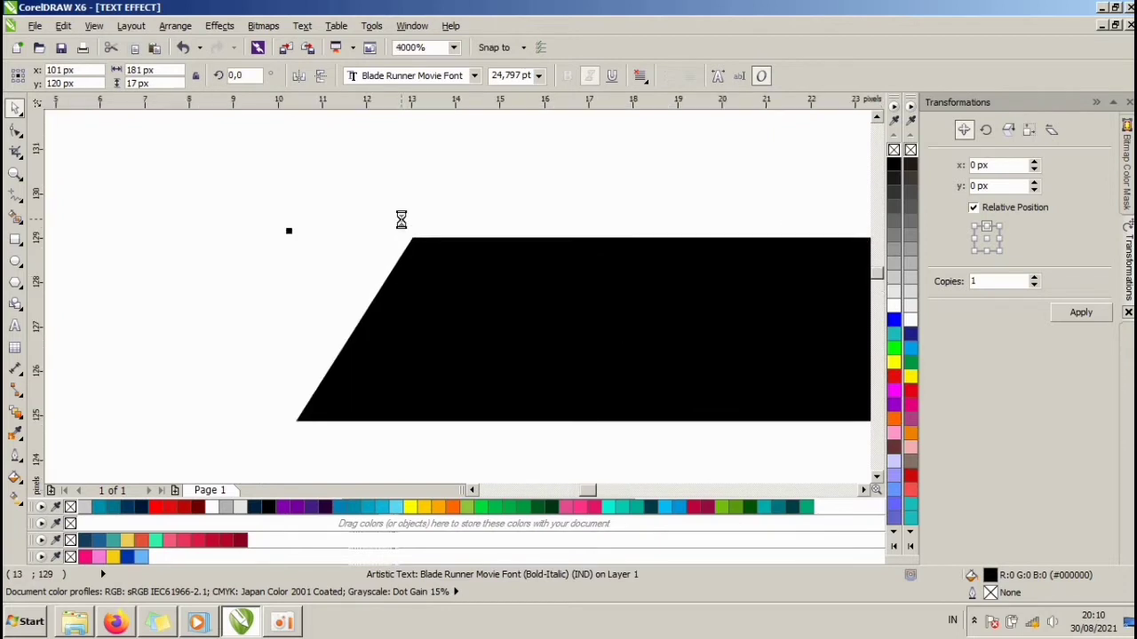
pyautogui.scroll(3, 441, 249)
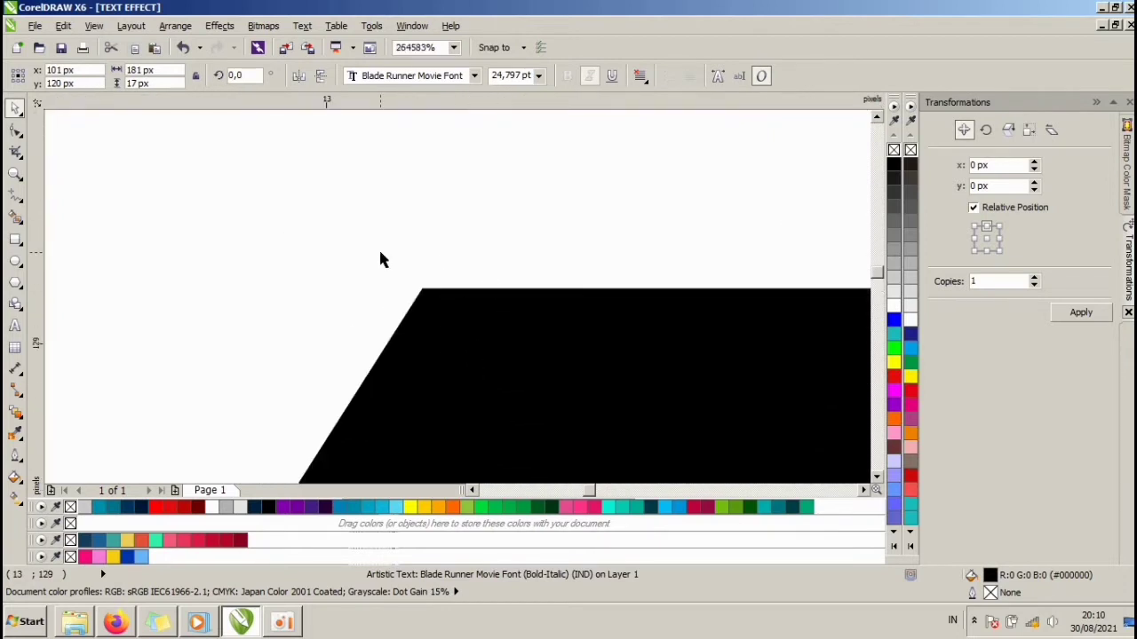
pyautogui.scroll(-8, 481, 248)
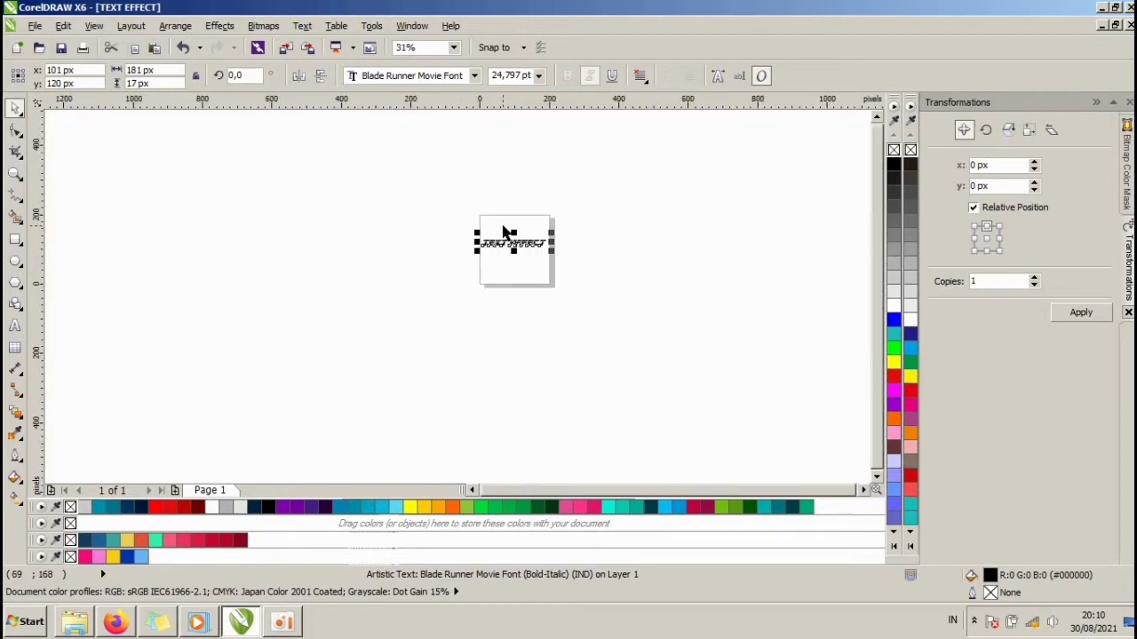
# Step: Move the TEXT EFFECT text down towards the middle of the page, to about x 103 px, y 102 px
pyautogui.scroll(1, 506, 236)
pyautogui.click(540, 299)
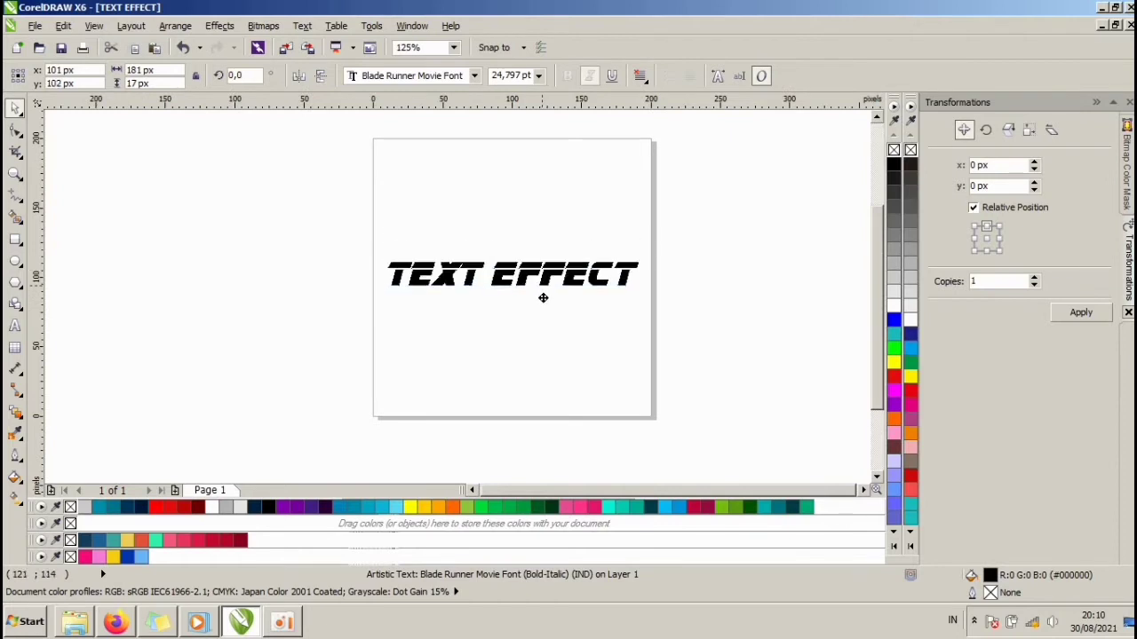
pyautogui.click(502, 303)
pyautogui.click(515, 335)
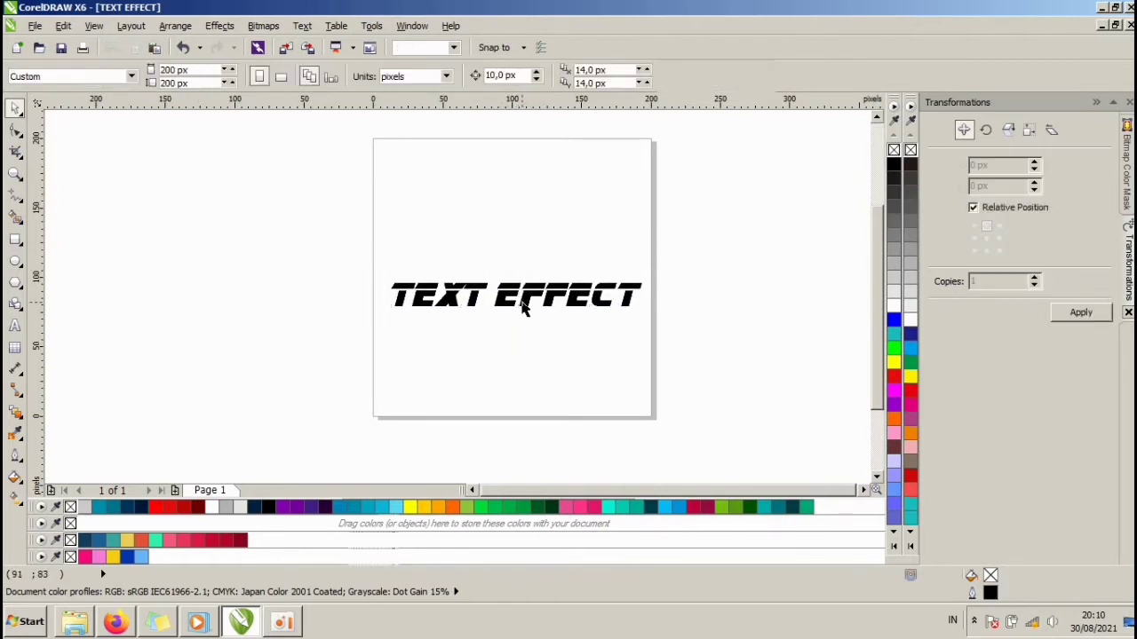
pyautogui.scroll(1, 551, 293)
pyautogui.scroll(-1, 550, 294)
pyautogui.scroll(1, 549, 293)
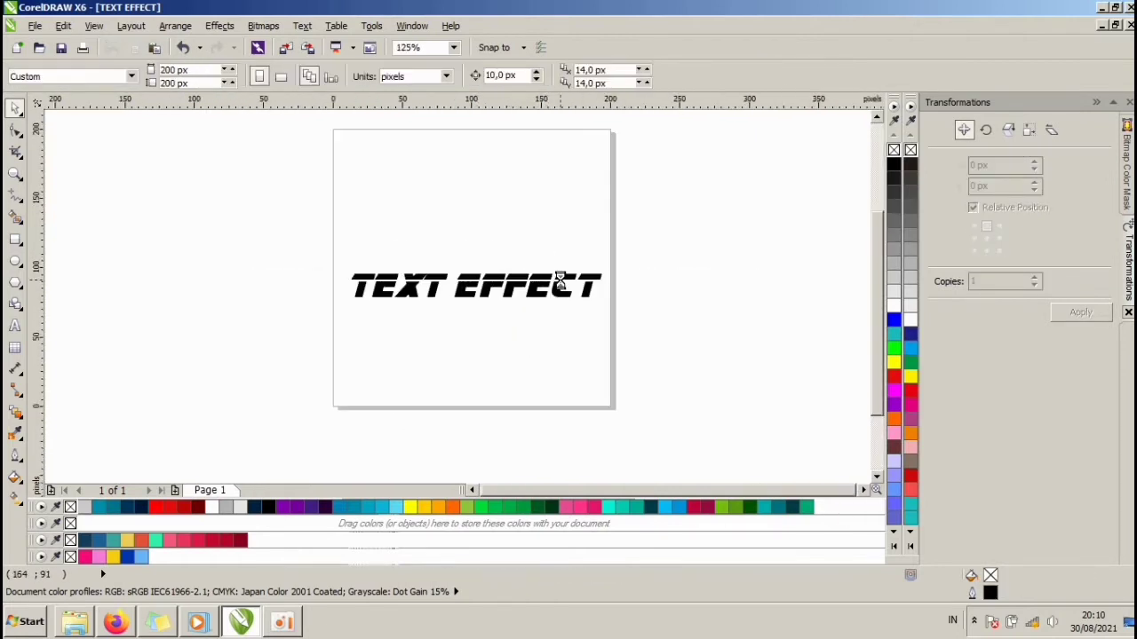
pyautogui.moveTo(548, 293); pyautogui.dragTo(544, 271)
pyautogui.scroll(1, 515, 265)
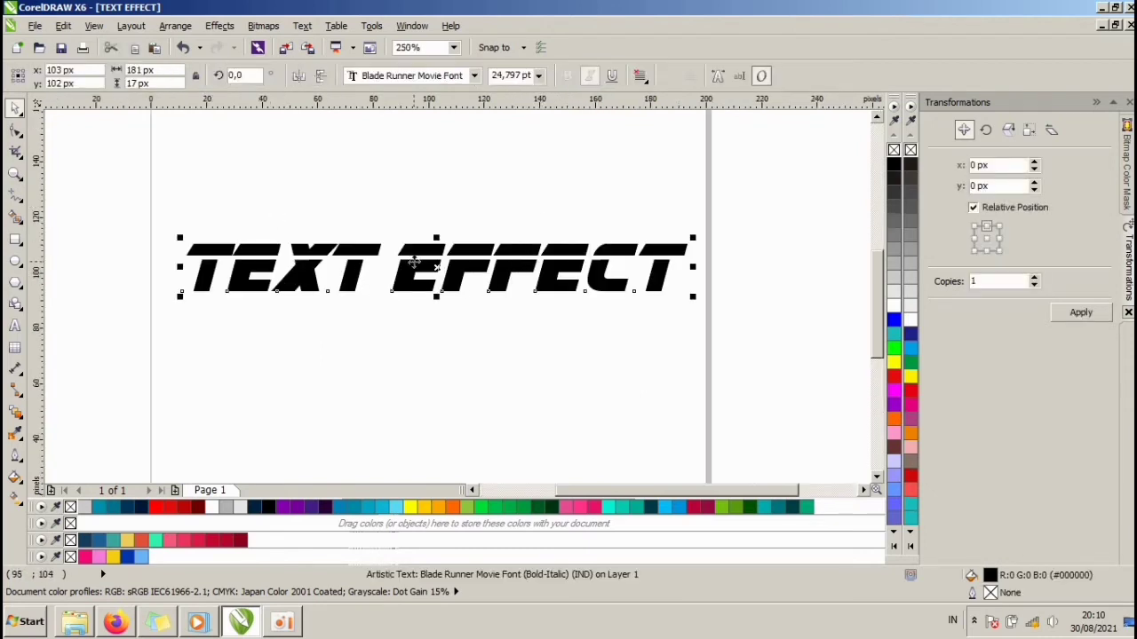
# Step: Colour only the word TEXT yellow within the TEXT EFFECT text
pyautogui.click(318, 222)
pyautogui.click(350, 269)
pyautogui.doubleClick(375, 246)
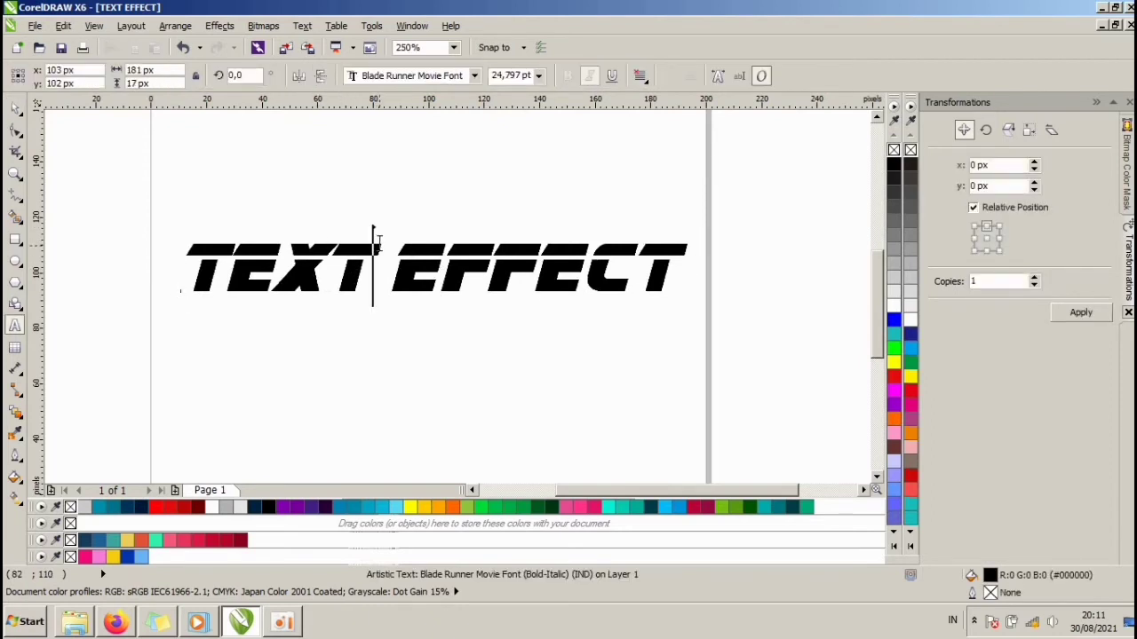
pyautogui.moveTo(374, 246); pyautogui.dragTo(171, 237)
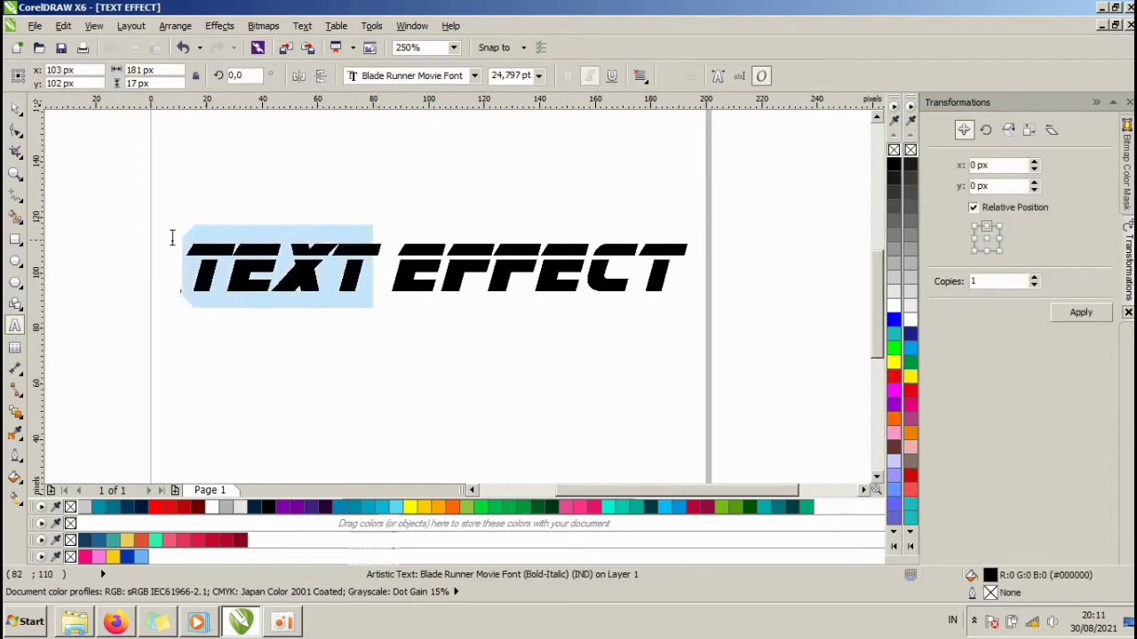
pyautogui.click(410, 507)
# Step: Colour the word EFFECT white, then leave text editing and deselect the text
pyautogui.click(399, 261)
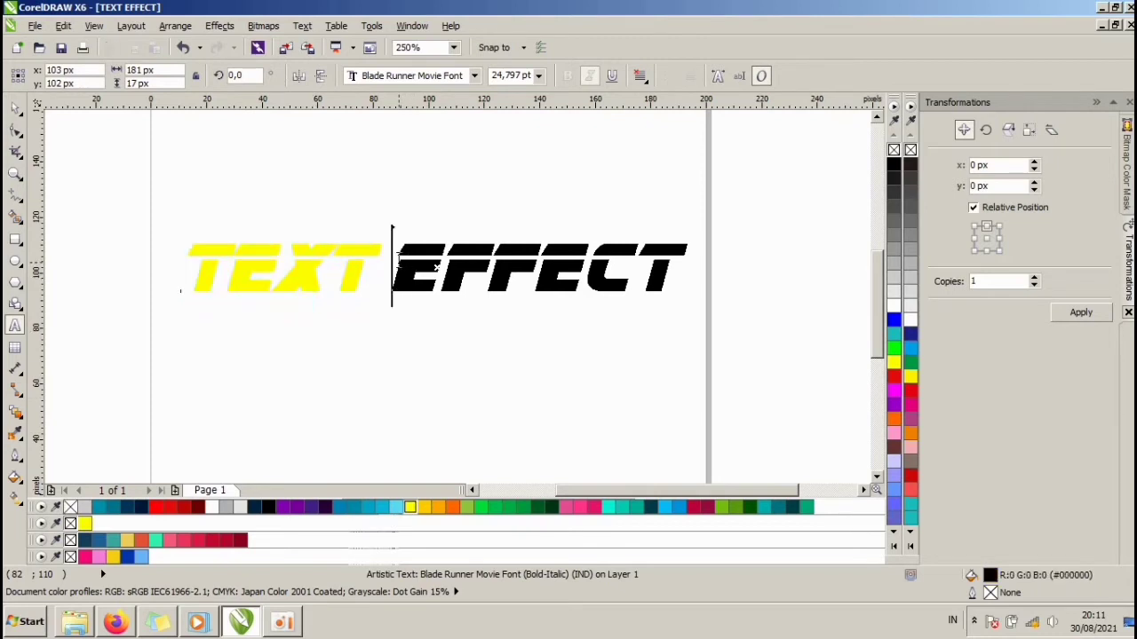
pyautogui.moveTo(399, 244); pyautogui.dragTo(672, 233)
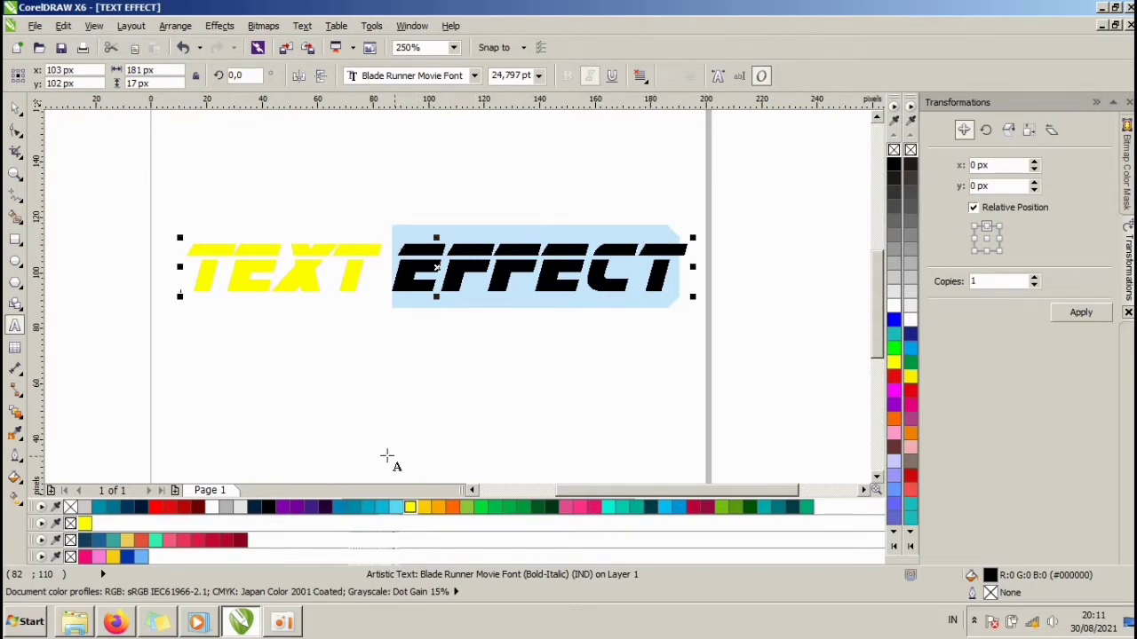
pyautogui.click(213, 506)
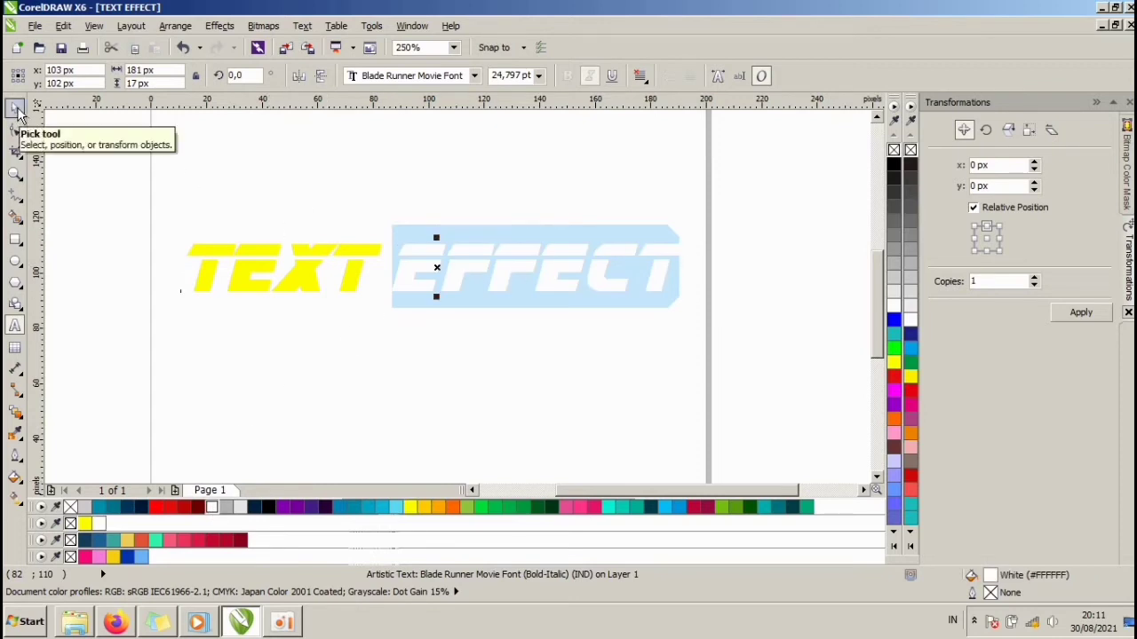
pyautogui.click(18, 111)
pyautogui.click(554, 421)
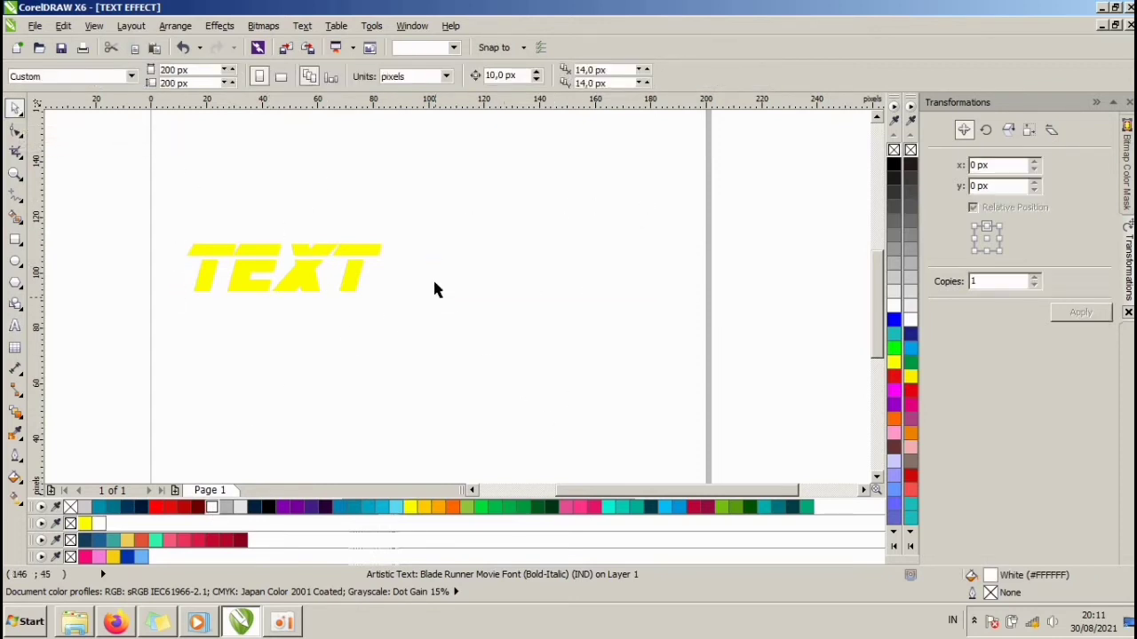
# Step: Add a 200 x 200 px rectangle that exactly covers the page
pyautogui.scroll(-1, 495, 266)
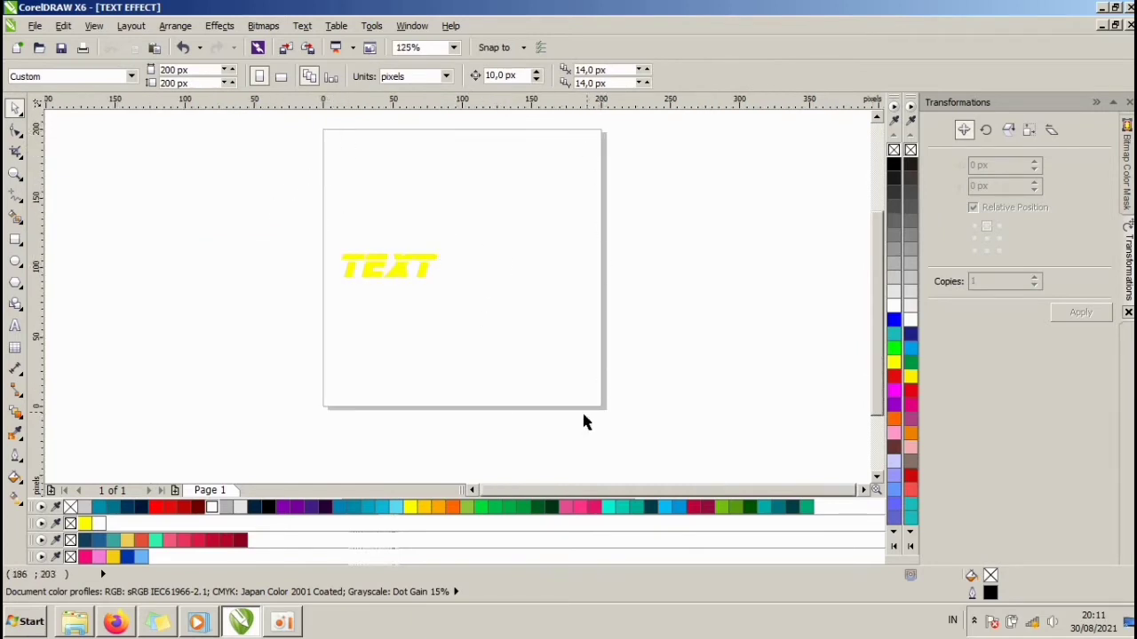
pyautogui.doubleClick(15, 240)
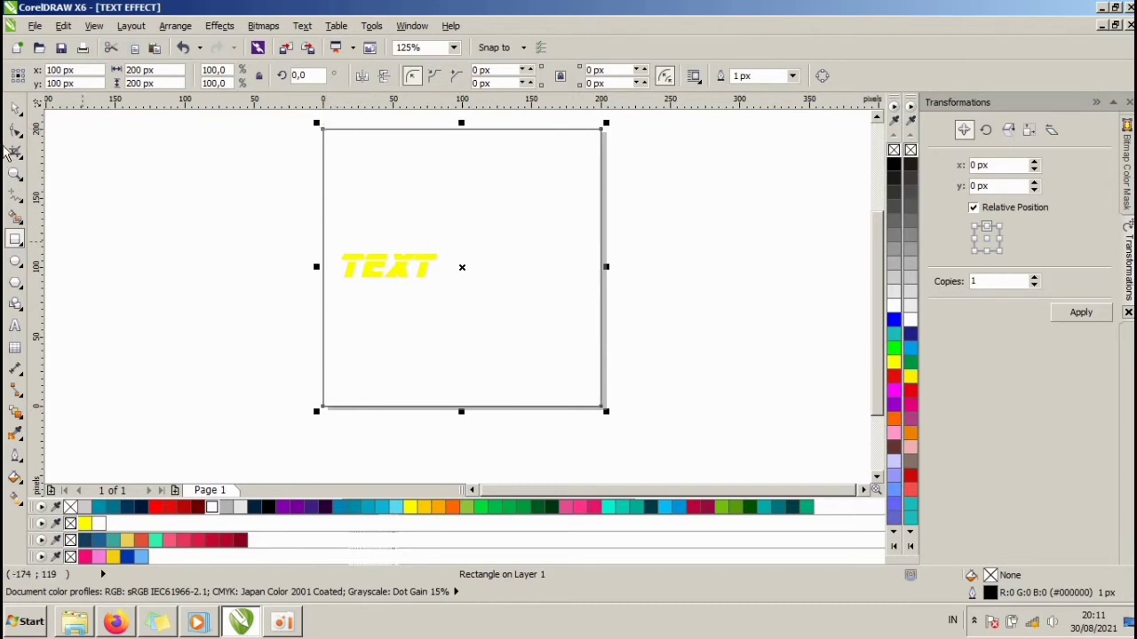
pyautogui.click(12, 108)
pyautogui.click(229, 197)
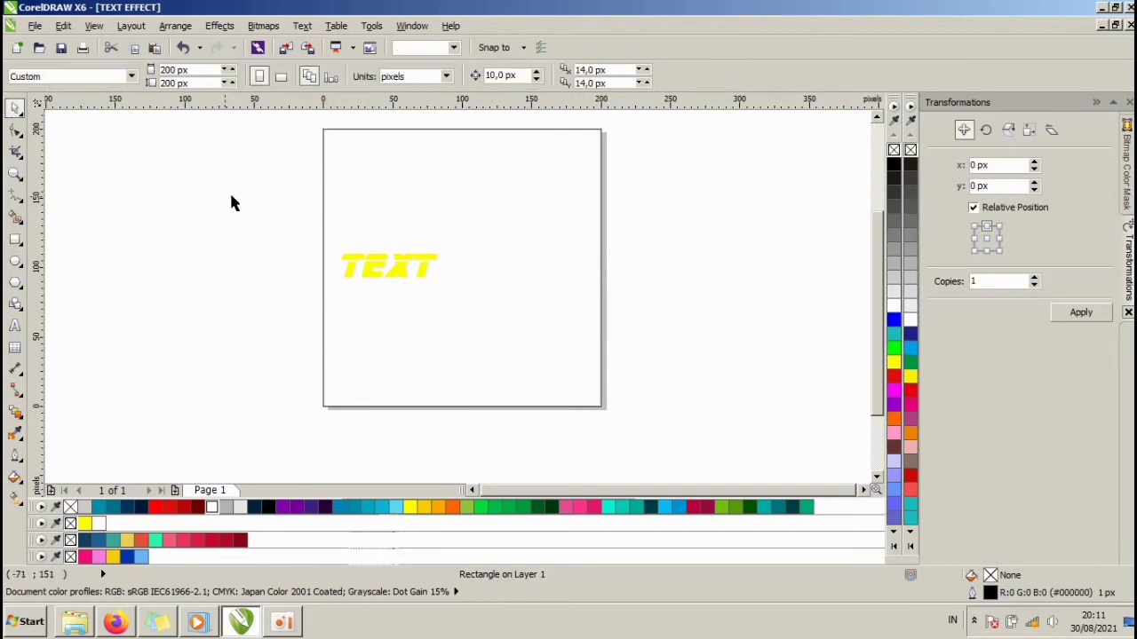
# Step: Fill the page-sized rectangle with black and remove its outline
pyautogui.click(421, 187)
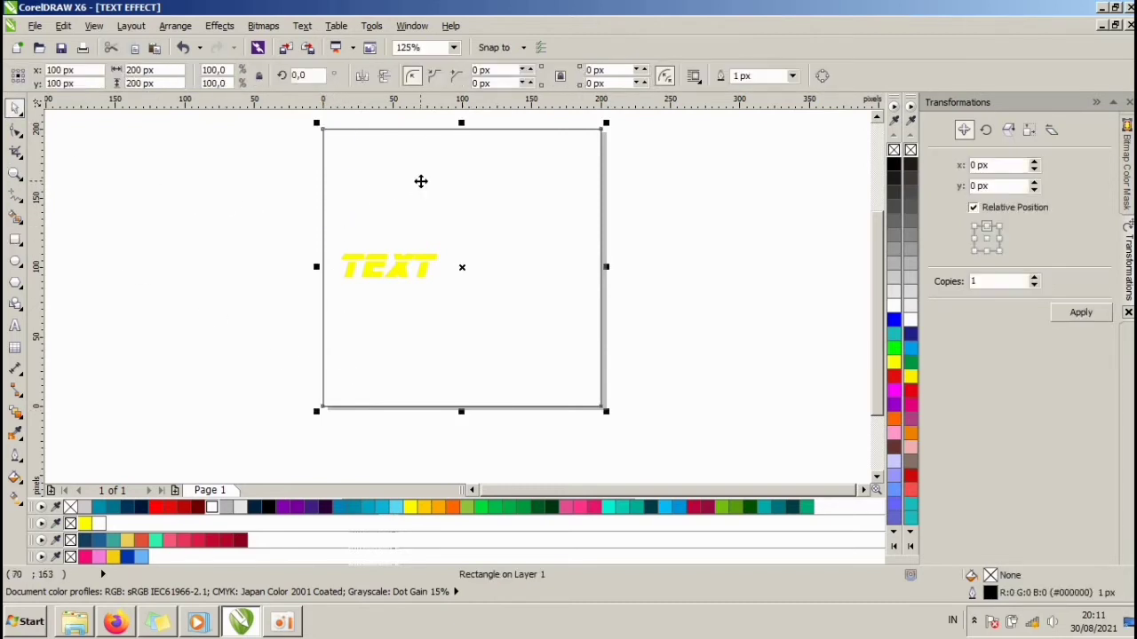
pyautogui.click(894, 165)
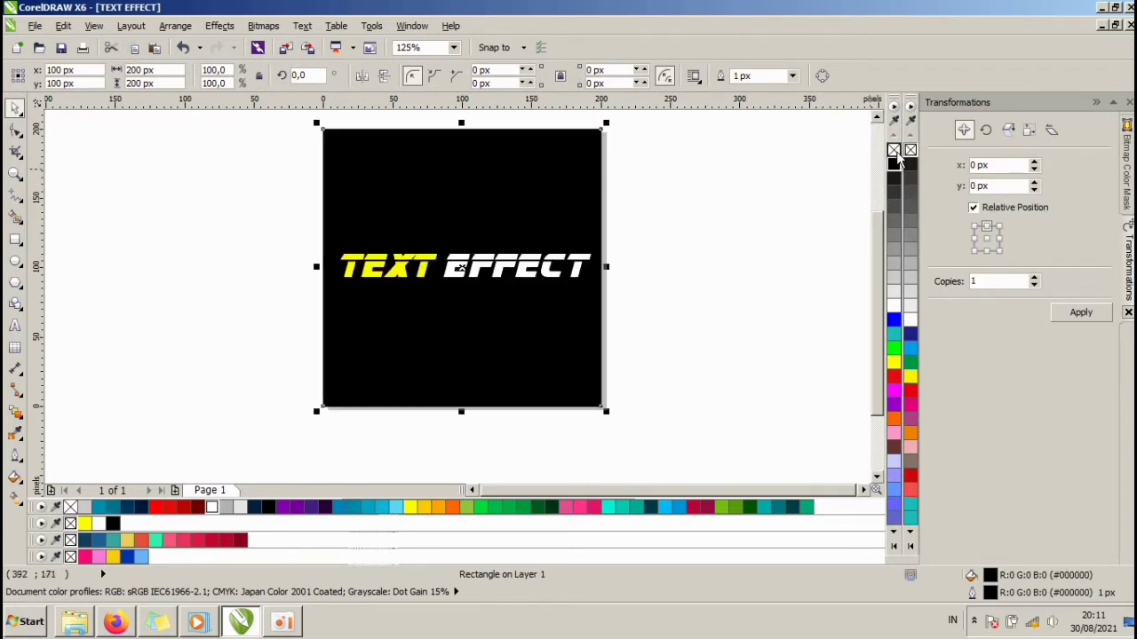
pyautogui.rightClick(893, 149)
pyautogui.click(717, 253)
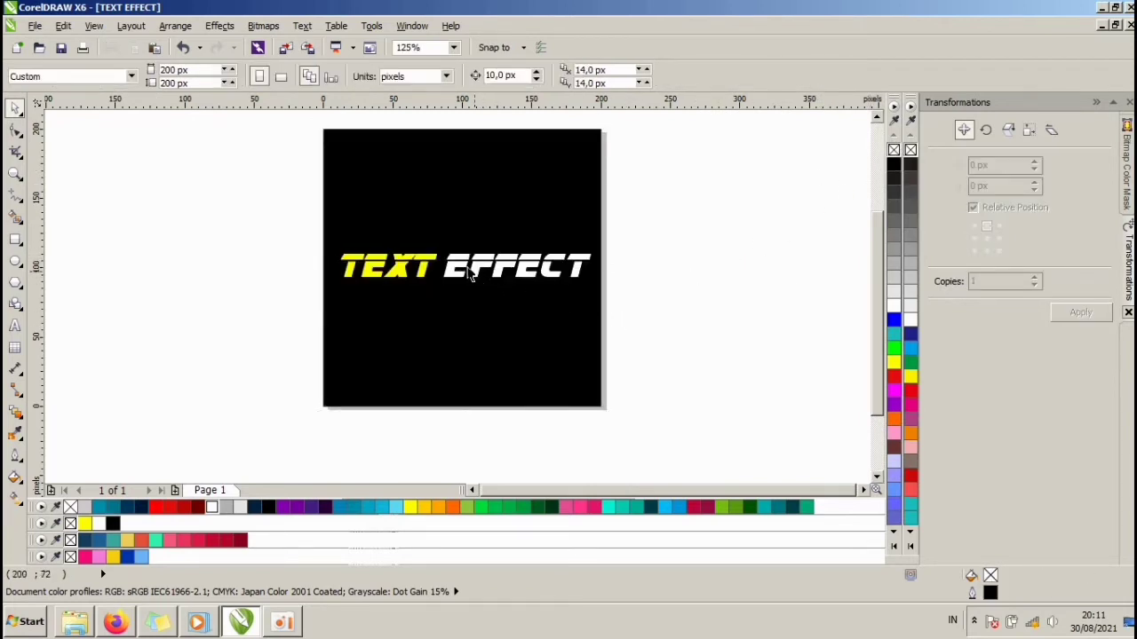
# Step: Align the TEXT EFFECT text and the black background rectangle to a common vertical centre line
pyautogui.scroll(2, 495, 268)
pyautogui.click(500, 286)
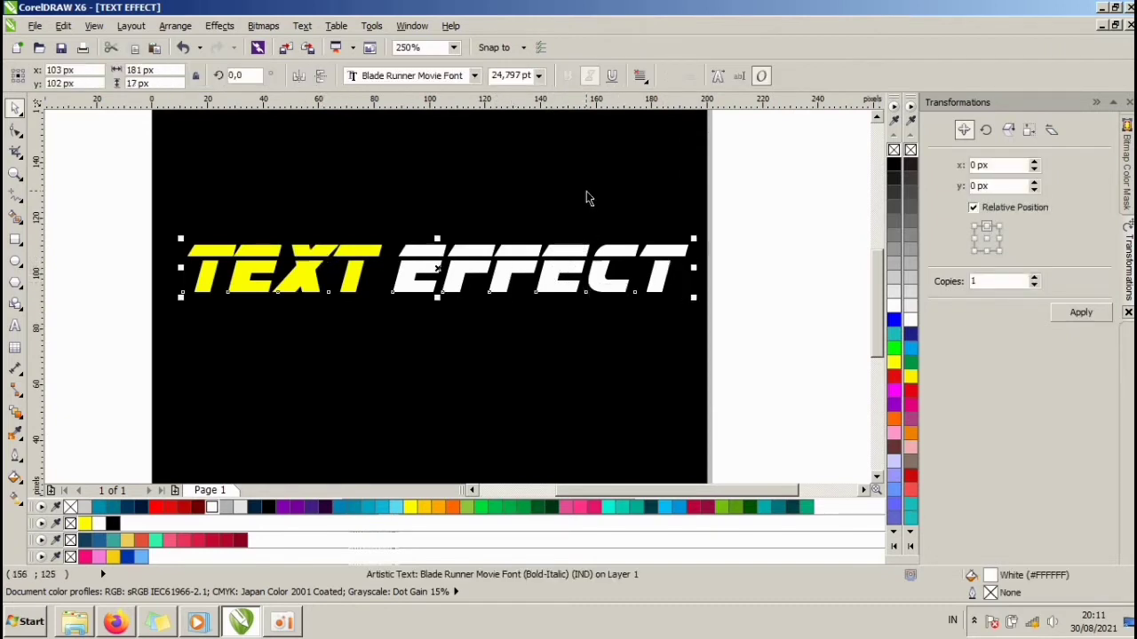
pyautogui.hotkey('ctrl', 'a')
pyautogui.press('c')
pyautogui.click(729, 269)
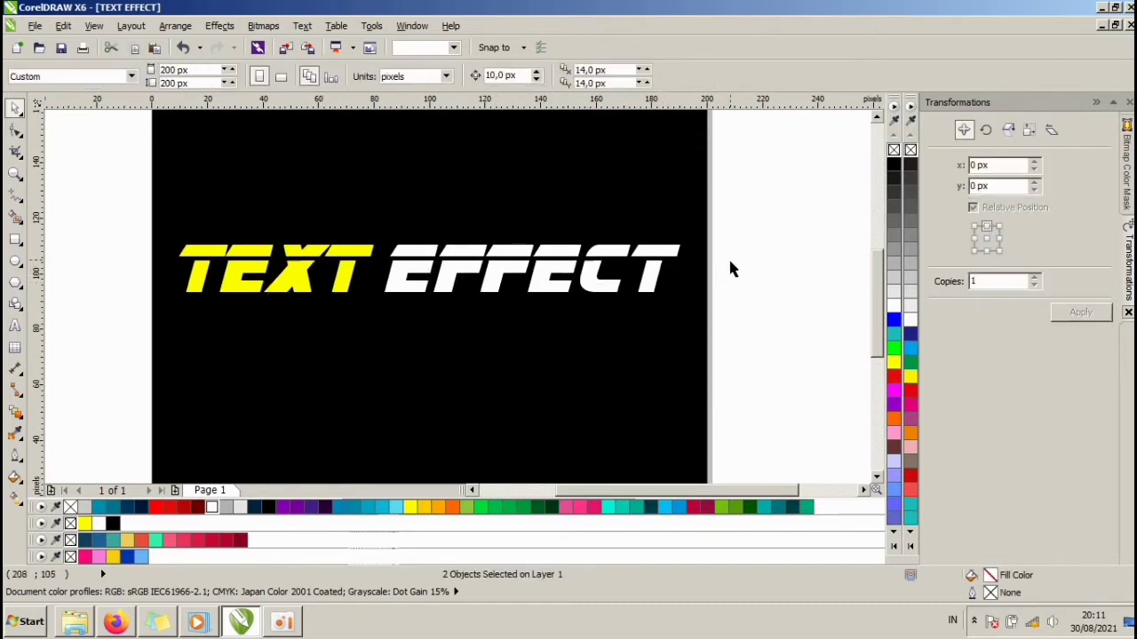
# Step: Break the TEXT EFFECT text apart into separate word objects and deselect
pyautogui.click(413, 279)
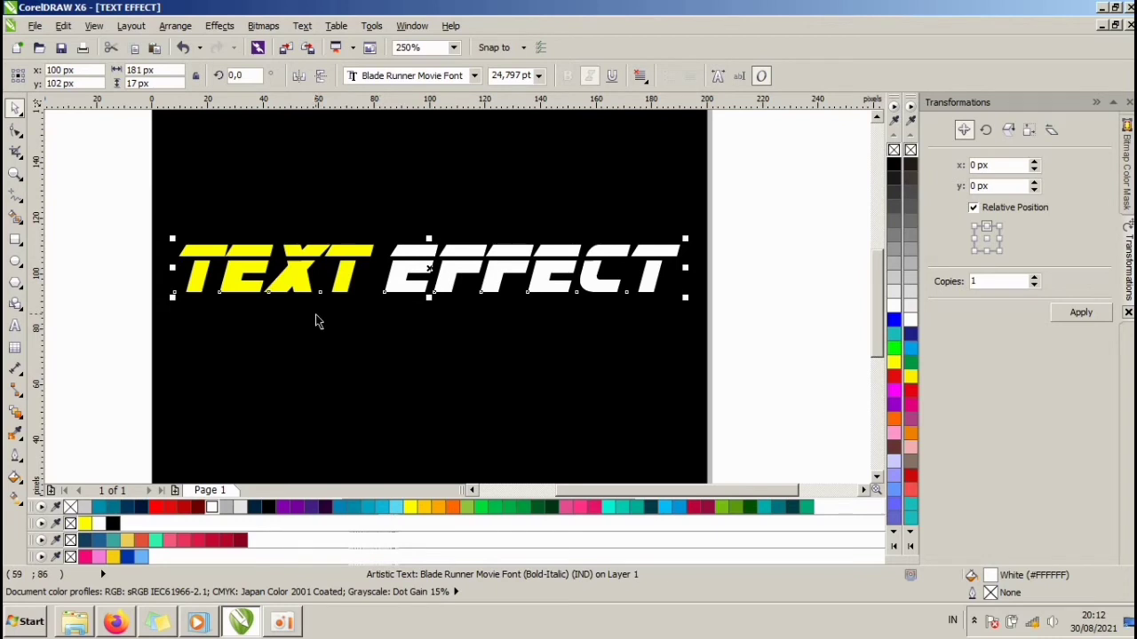
pyautogui.hotkey('ctrl', 'k')
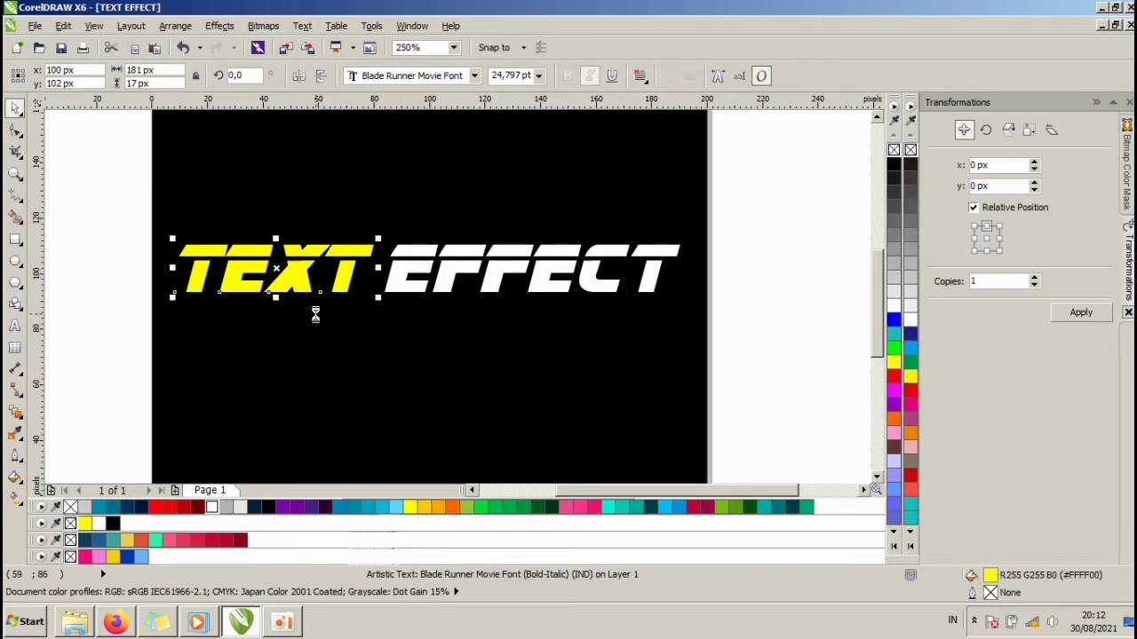
pyautogui.click(743, 336)
# Step: Select the words TEXT and EFFECT in turn to check whether they are separate objects
pyautogui.click(398, 277)
pyautogui.click(364, 271)
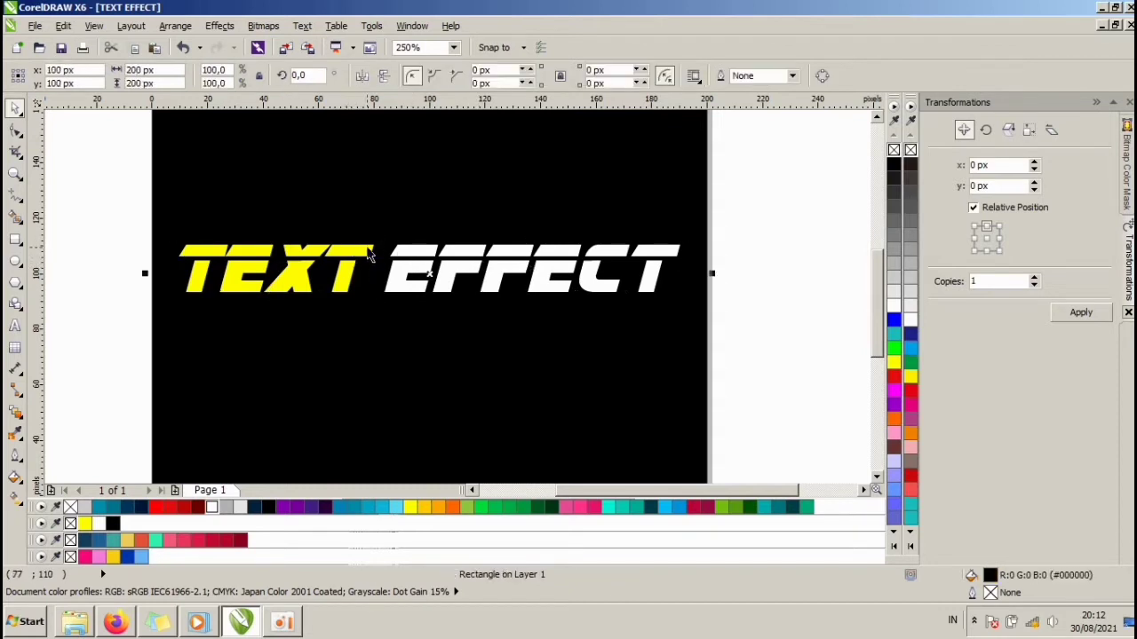
pyautogui.click(408, 254)
pyautogui.click(345, 259)
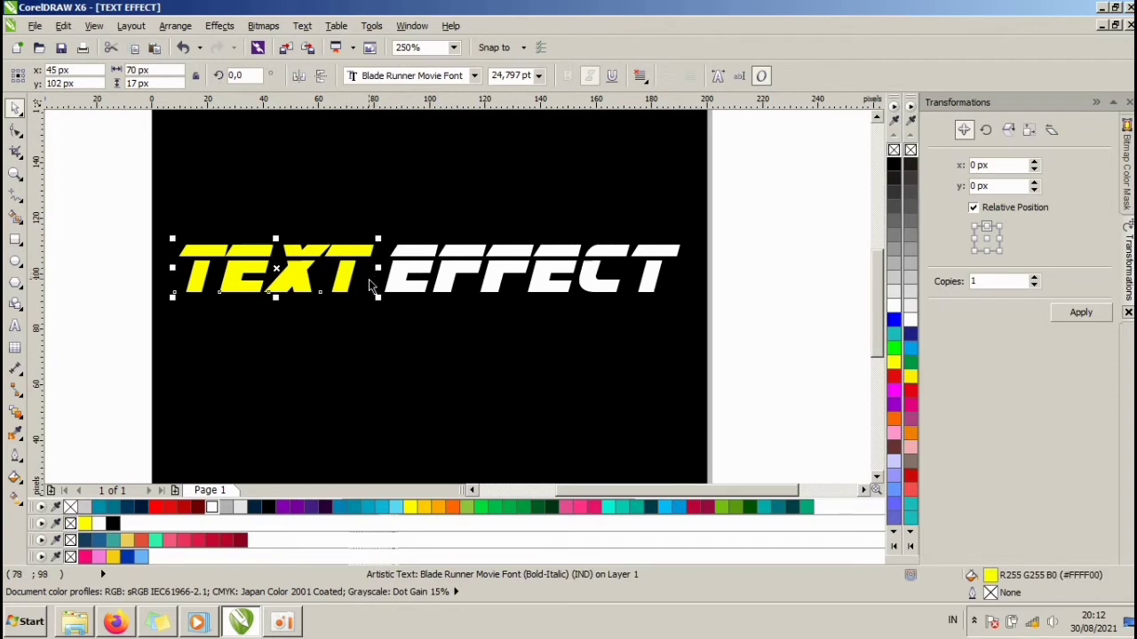
pyautogui.click(413, 271)
pyautogui.click(409, 275)
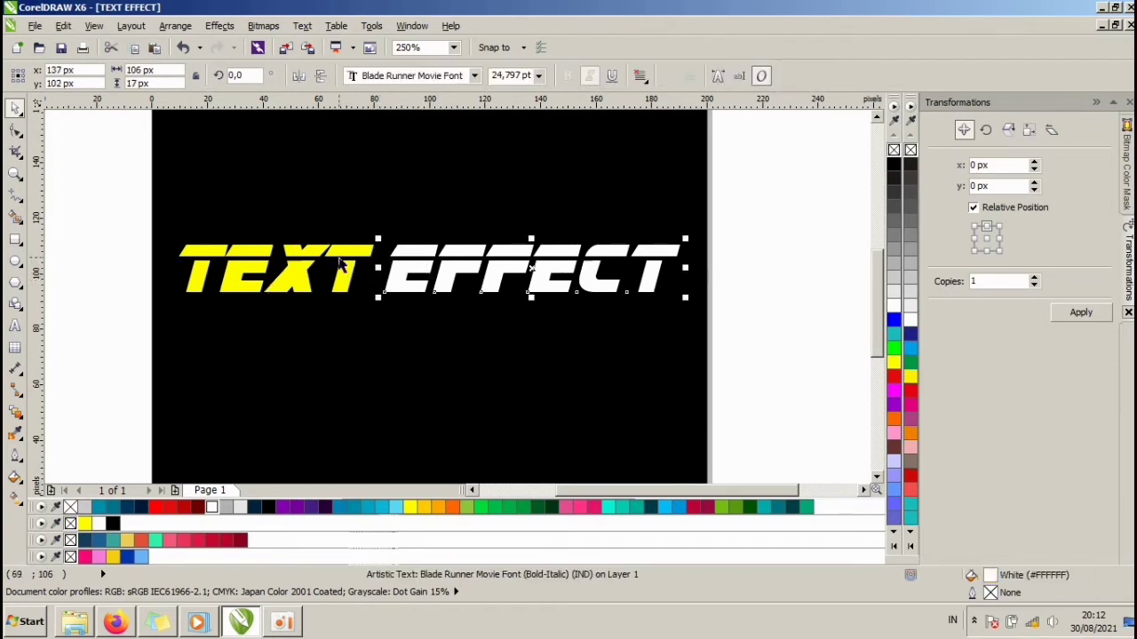
pyautogui.click(343, 267)
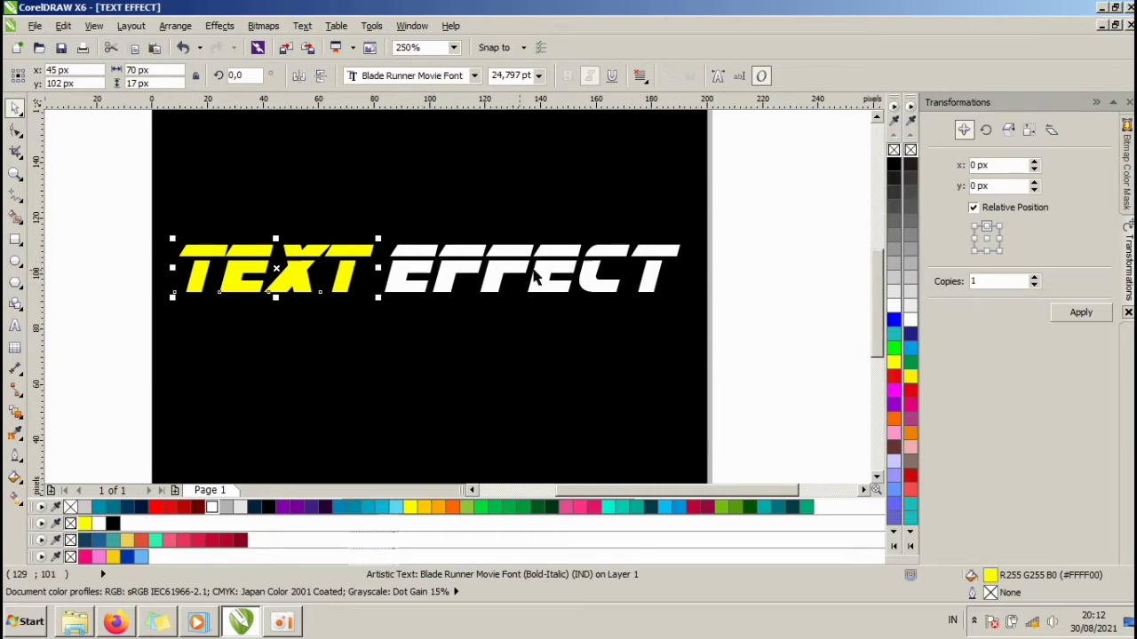
pyautogui.click(100, 289)
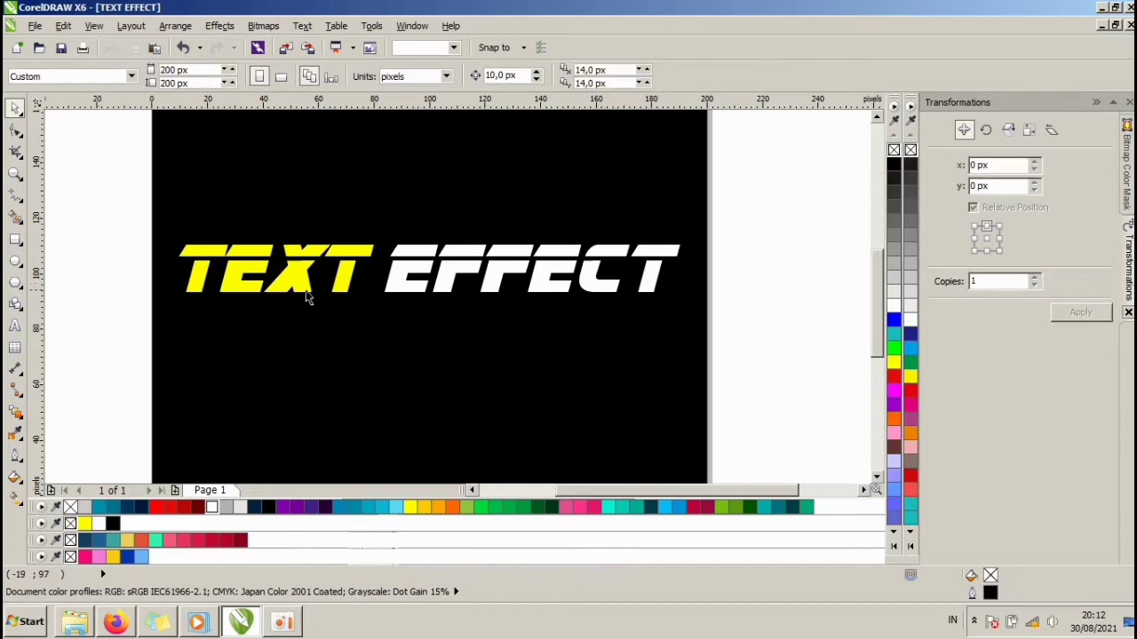
pyautogui.click(300, 277)
pyautogui.click(98, 266)
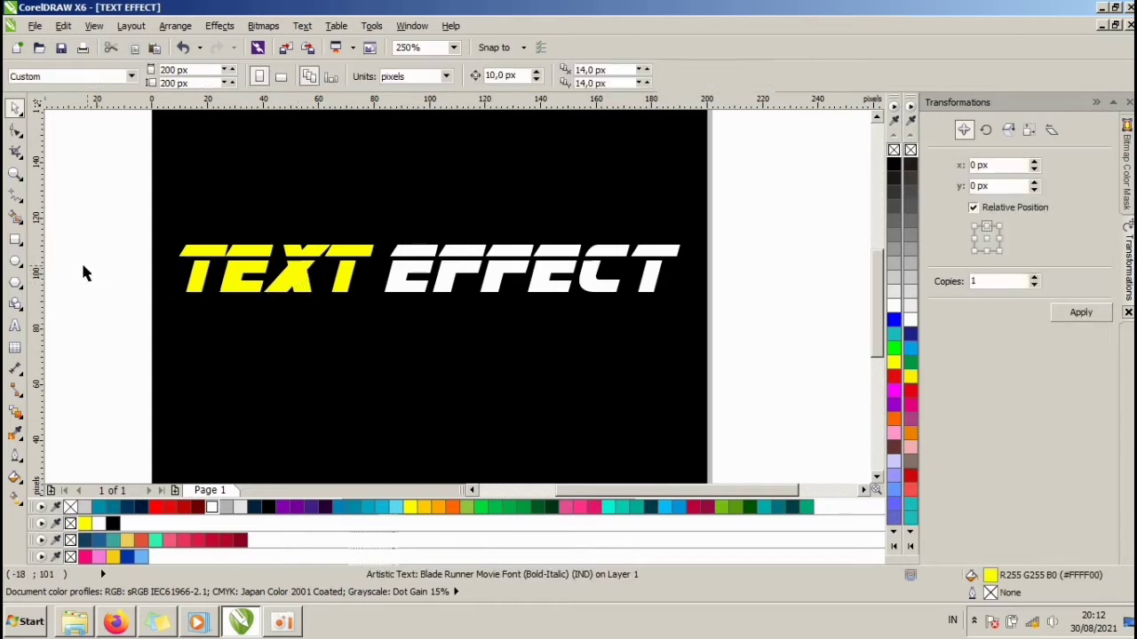
# Step: Draw a rectangle about 73 x 14 px over the lower part of the word TEXT, centred at about x 41 px, y 95 px
pyautogui.click(15, 240)
pyautogui.moveTo(163, 268); pyautogui.dragTo(370, 311)
pyautogui.click(15, 108)
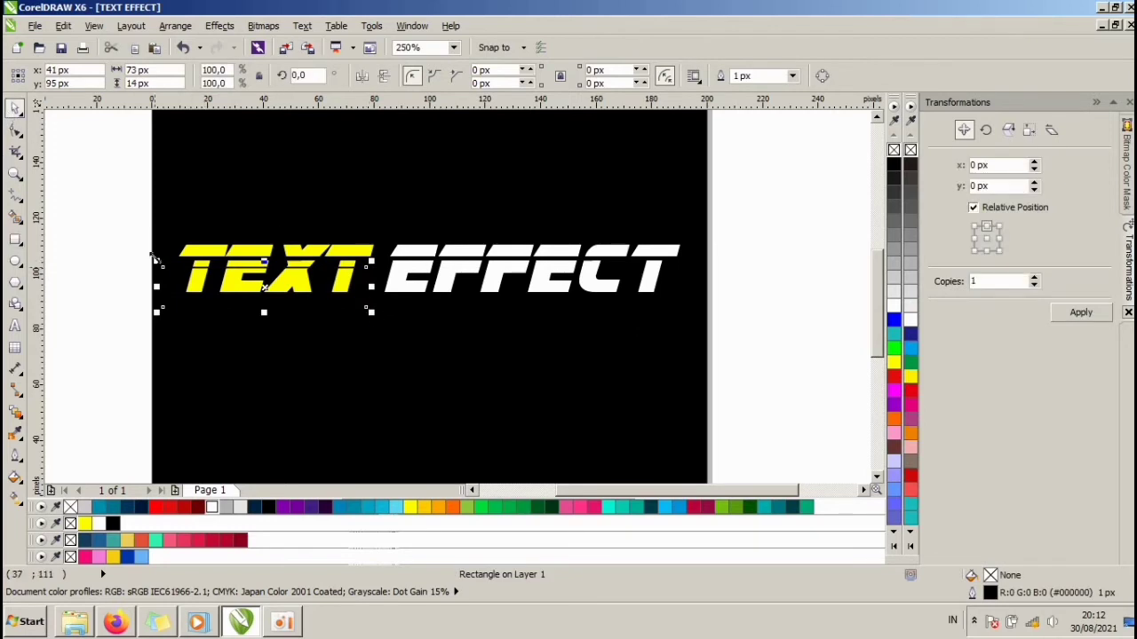
pyautogui.scroll(2, 232, 280)
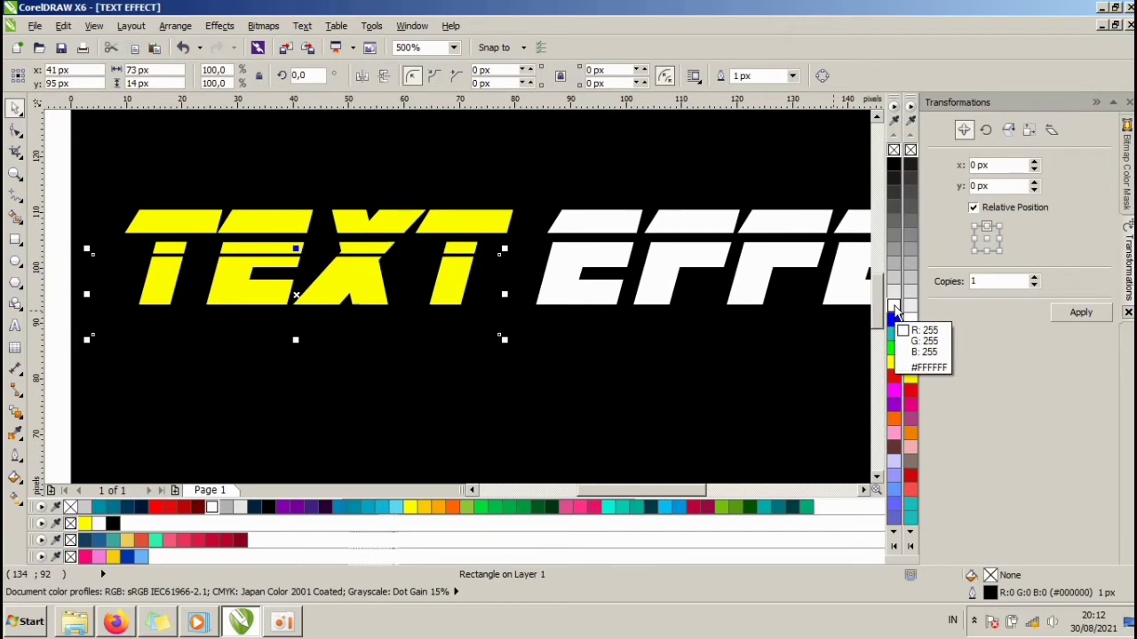
# Step: Fill the rectangle over the word TEXT with orange (#FFA600) and remove its outline
pyautogui.rightClick(894, 309)
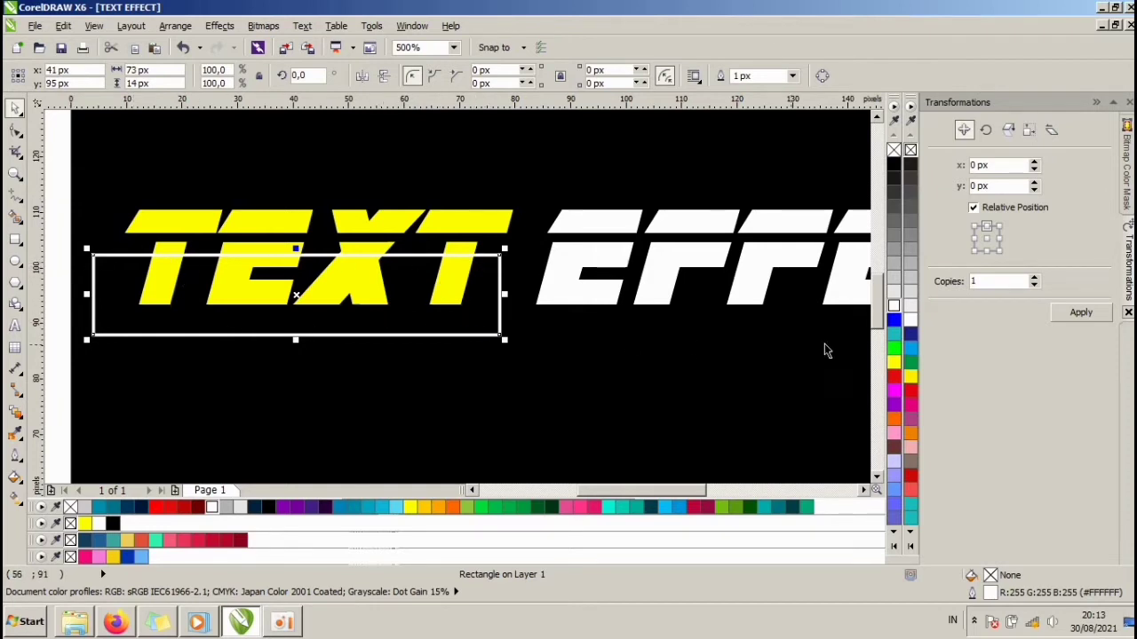
pyautogui.click(58, 208)
pyautogui.click(121, 311)
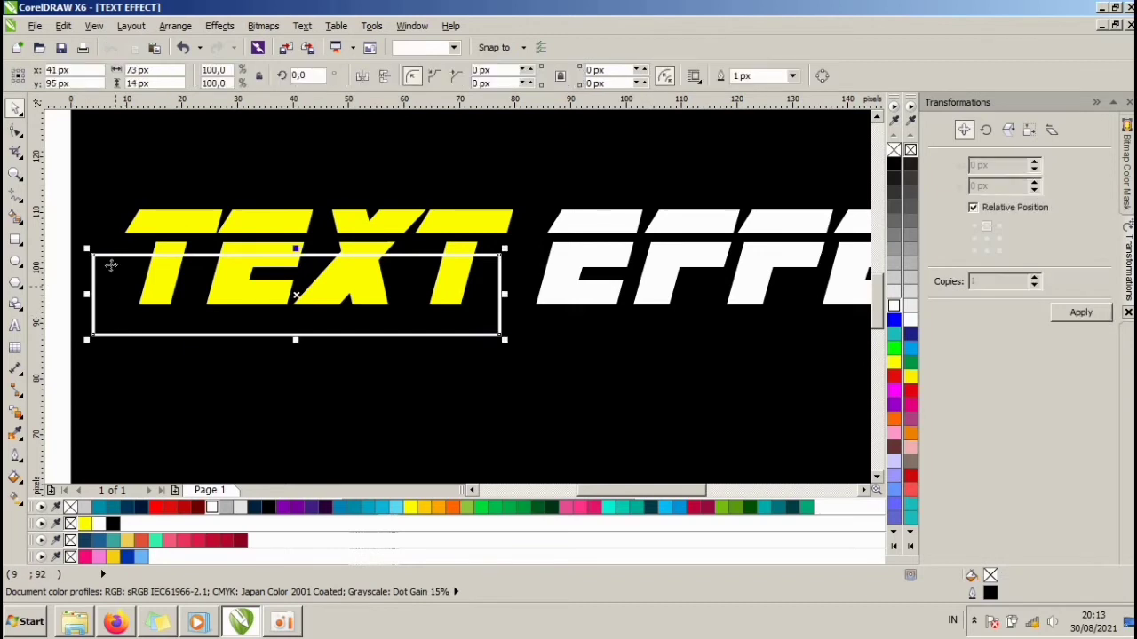
pyautogui.click(439, 506)
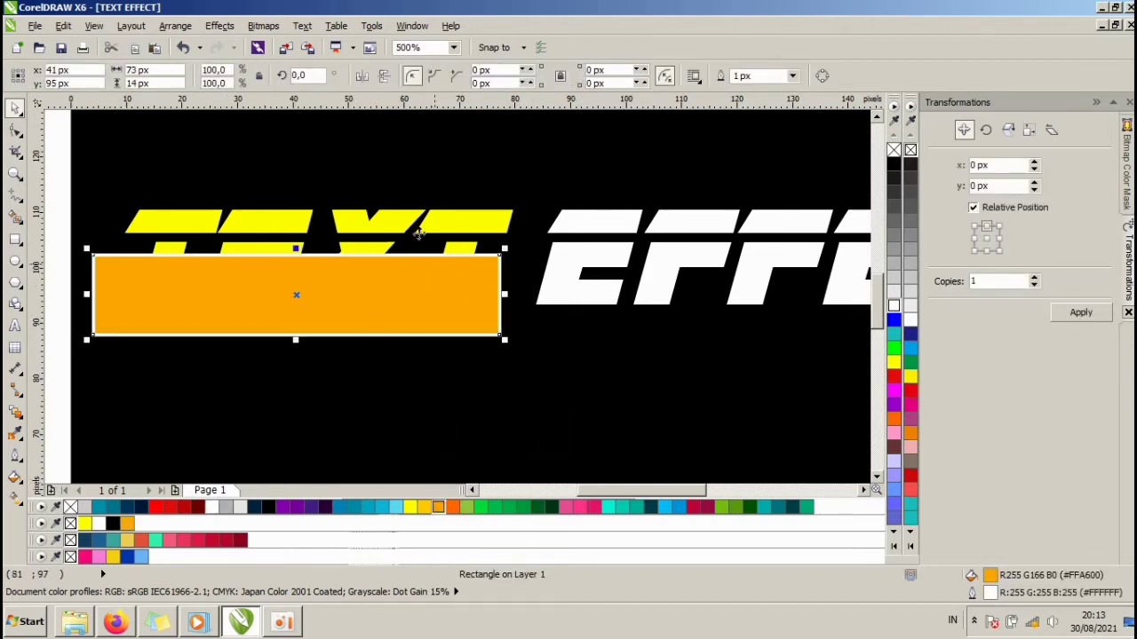
pyautogui.rightClick(893, 150)
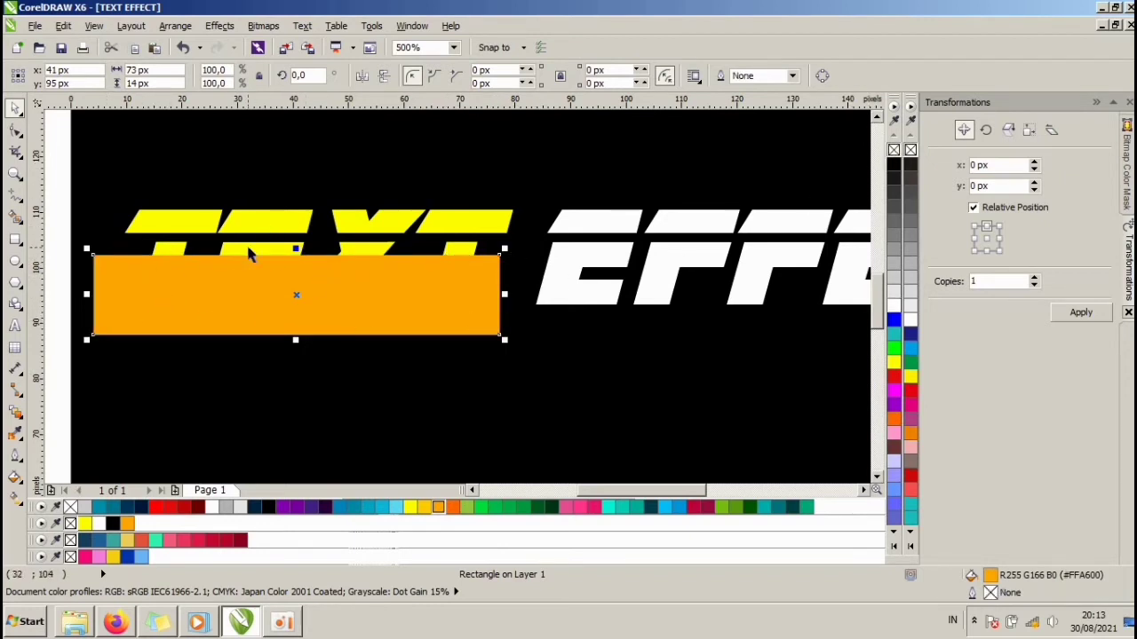
# Step: PowerClip the orange rectangle inside the yellow word TEXT and deselect it
pyautogui.click(217, 27)
pyautogui.moveTo(266, 256)
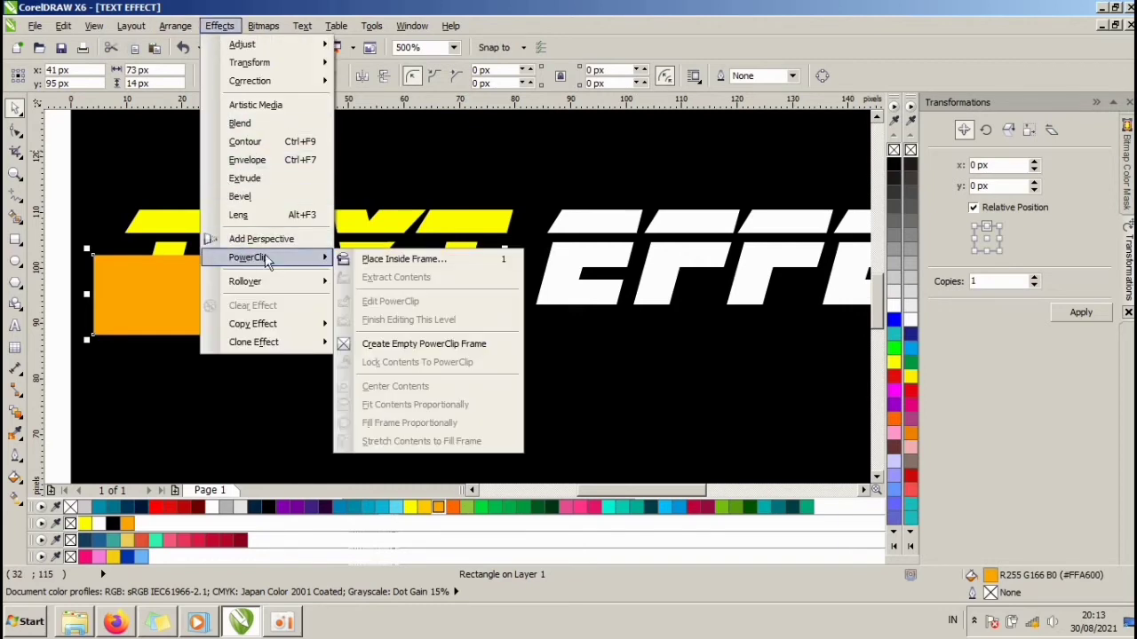
pyautogui.click(404, 262)
pyautogui.click(449, 222)
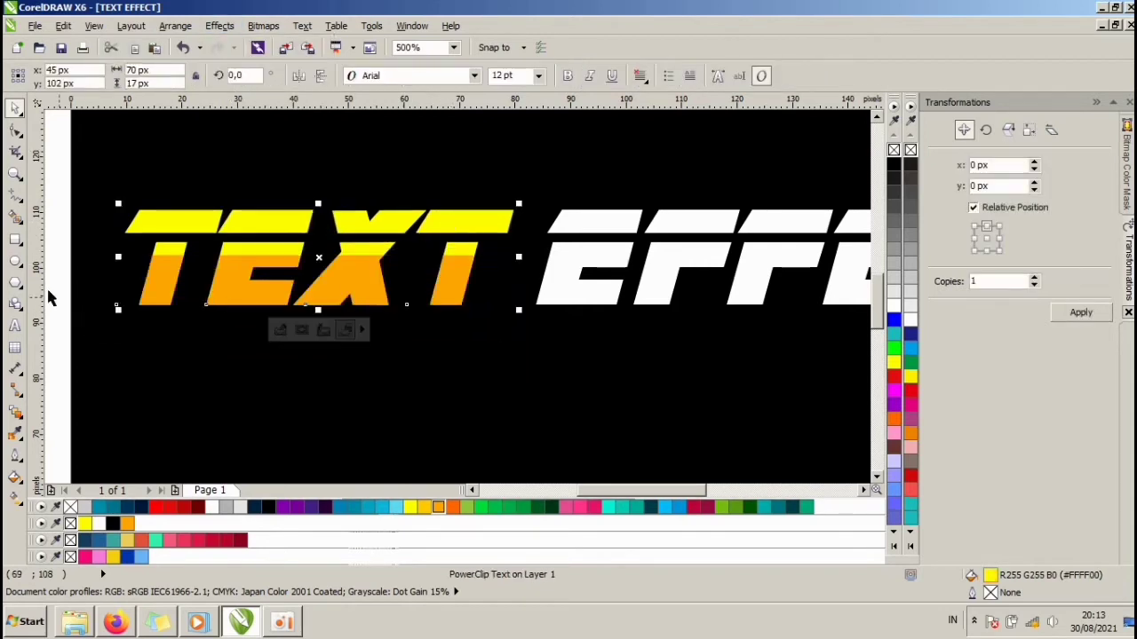
pyautogui.click(365, 162)
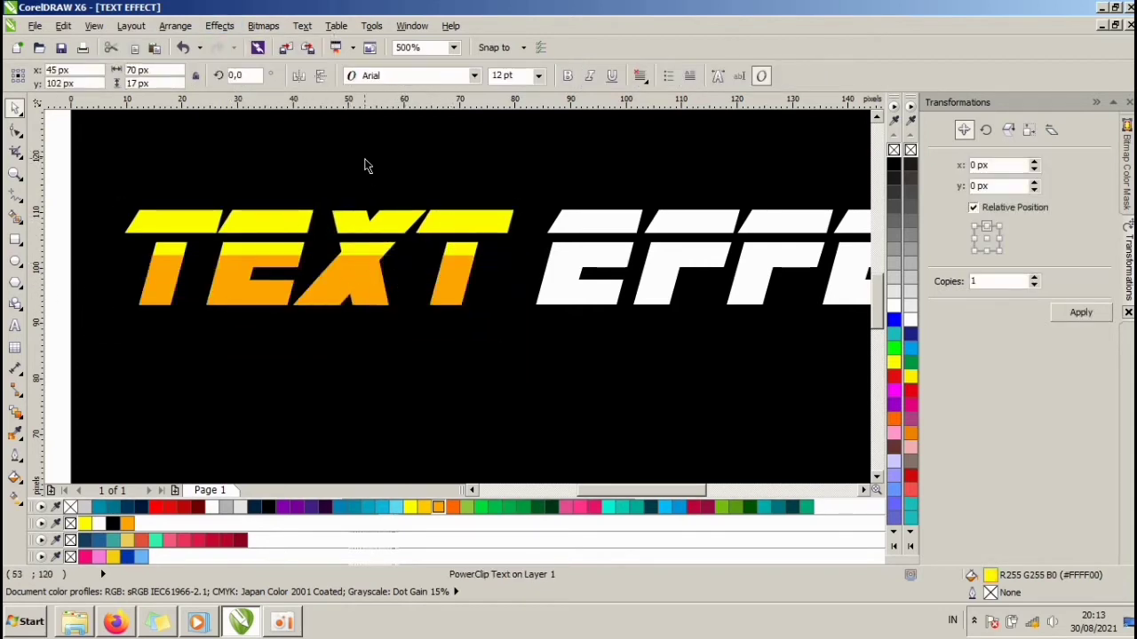
# Step: Edit the PowerClip contents of TEXT and shift the orange rectangle to about x 42 px, y 95 px
pyautogui.click(371, 278)
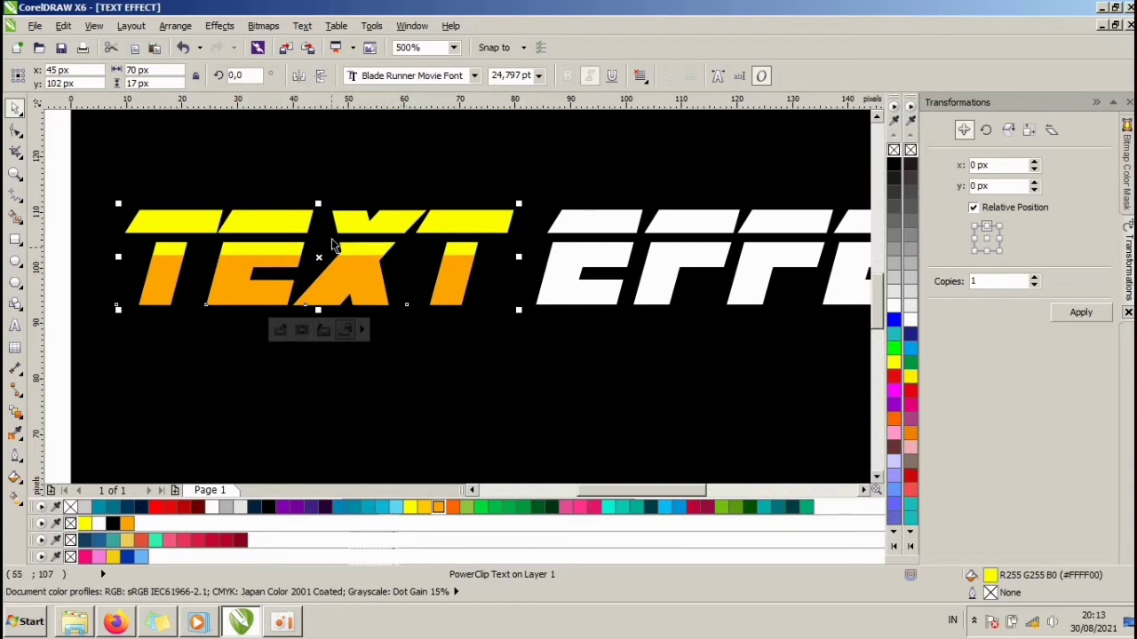
pyautogui.click(330, 108)
pyautogui.click(293, 234)
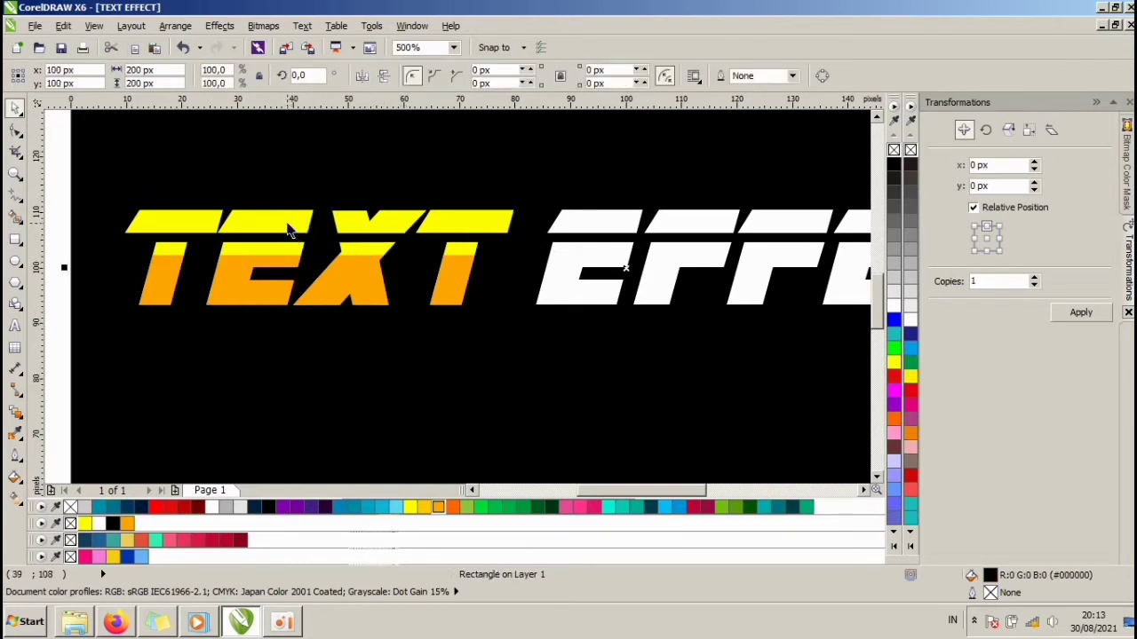
pyautogui.click(169, 229)
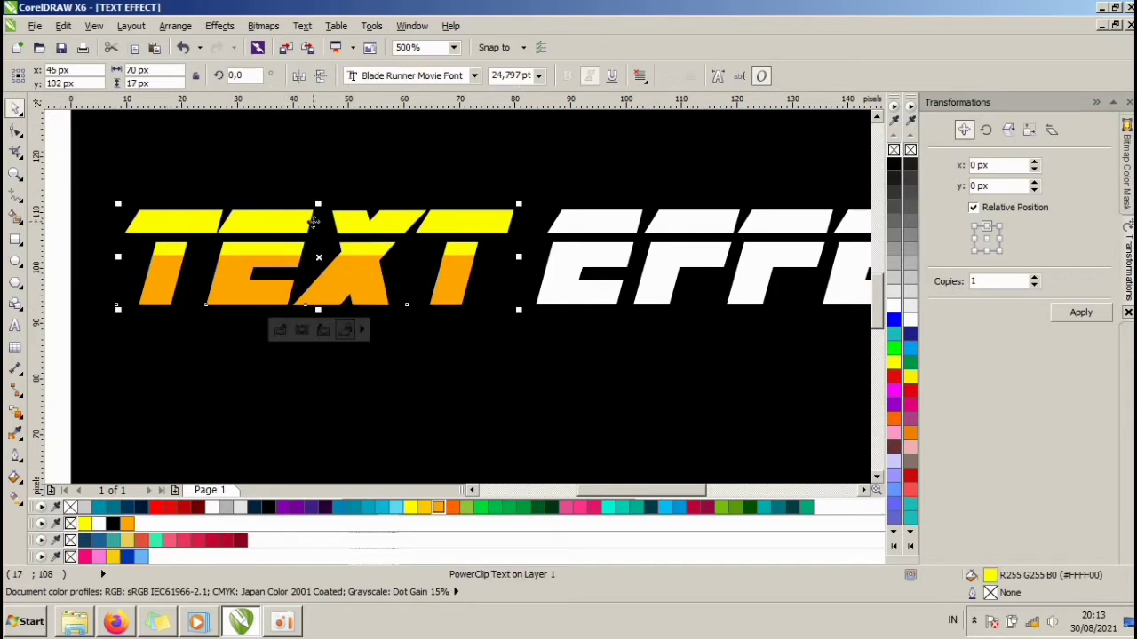
pyautogui.doubleClick(254, 228)
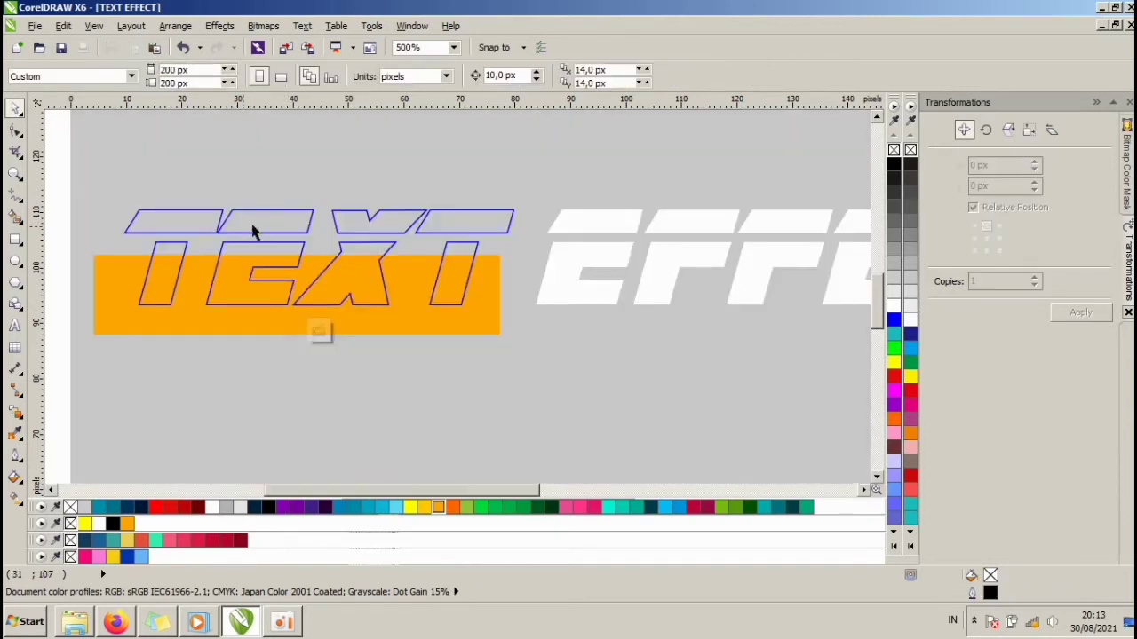
pyautogui.click(452, 282)
pyautogui.moveTo(413, 272); pyautogui.dragTo(340, 297)
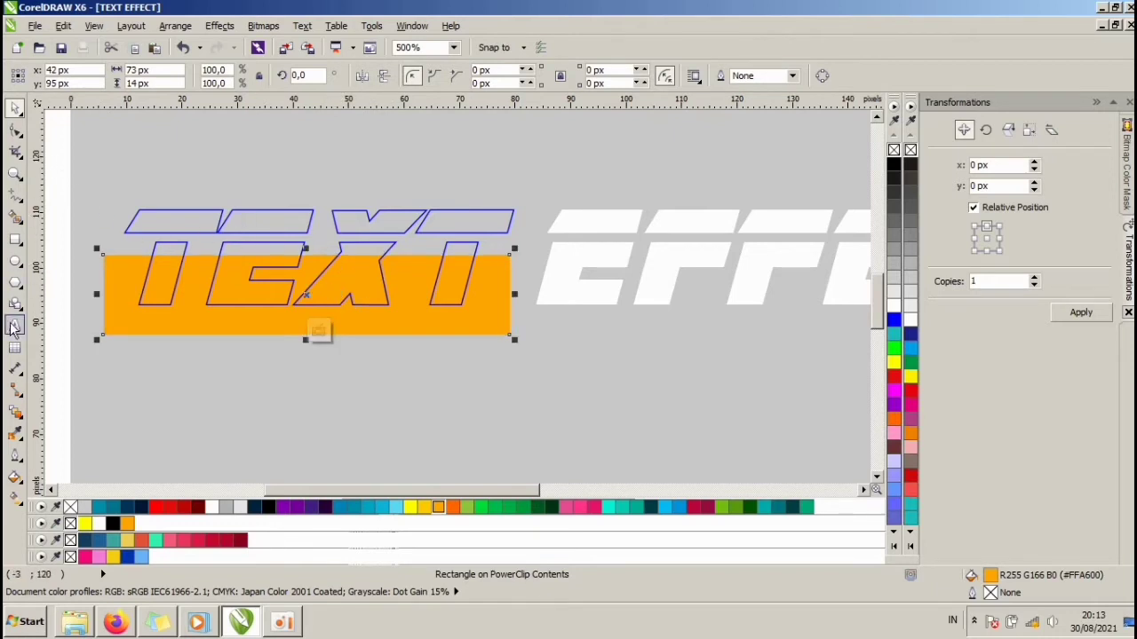
# Step: Apply a downward linear transparency to the orange rectangle, fading out at the baseline of TEXT, and finish editing the PowerClip
pyautogui.click(18, 414)
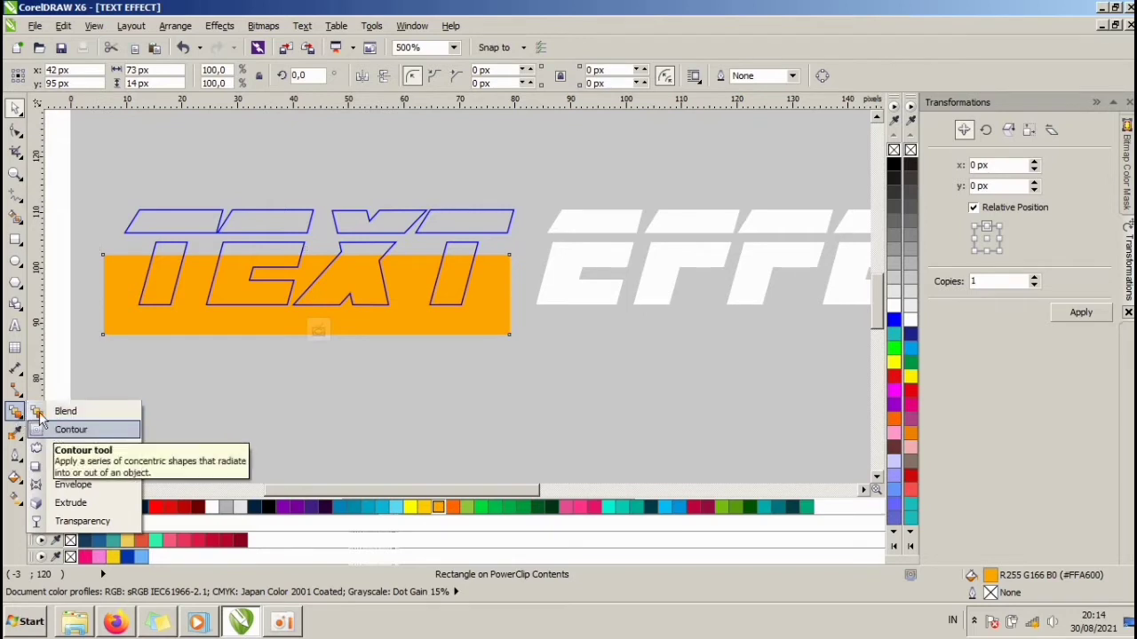
pyautogui.click(17, 415)
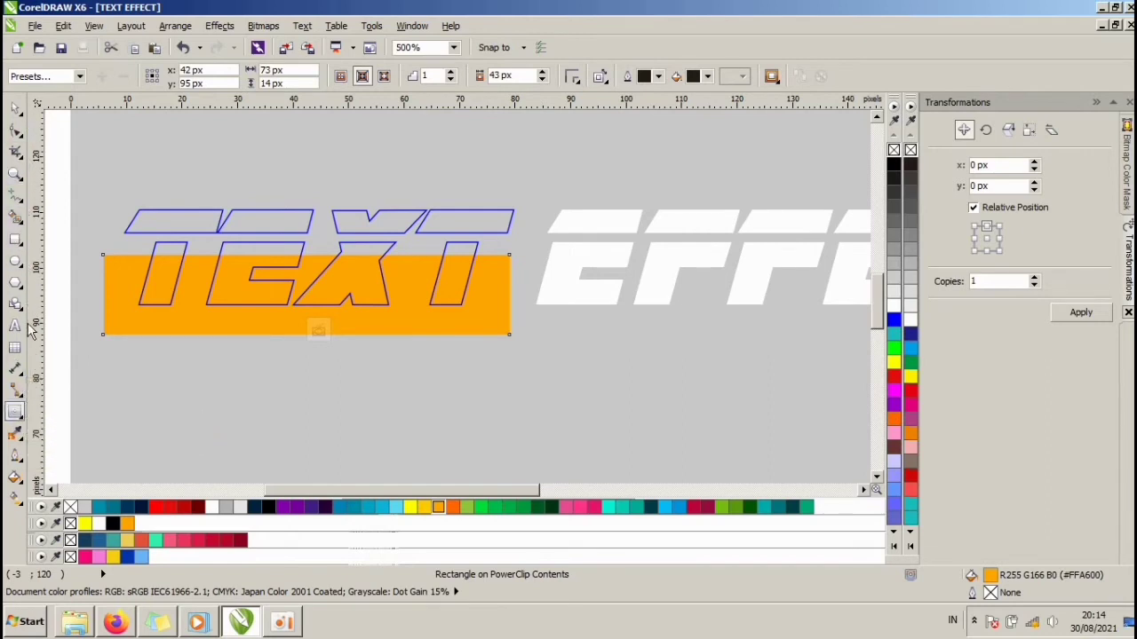
pyautogui.click(21, 422)
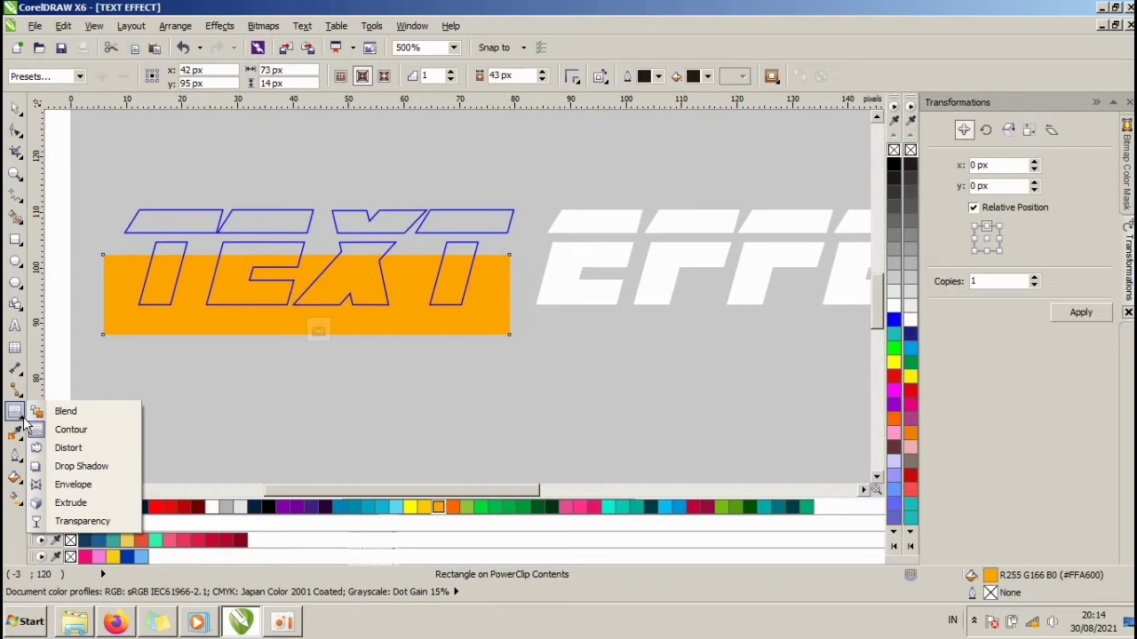
pyautogui.click(61, 522)
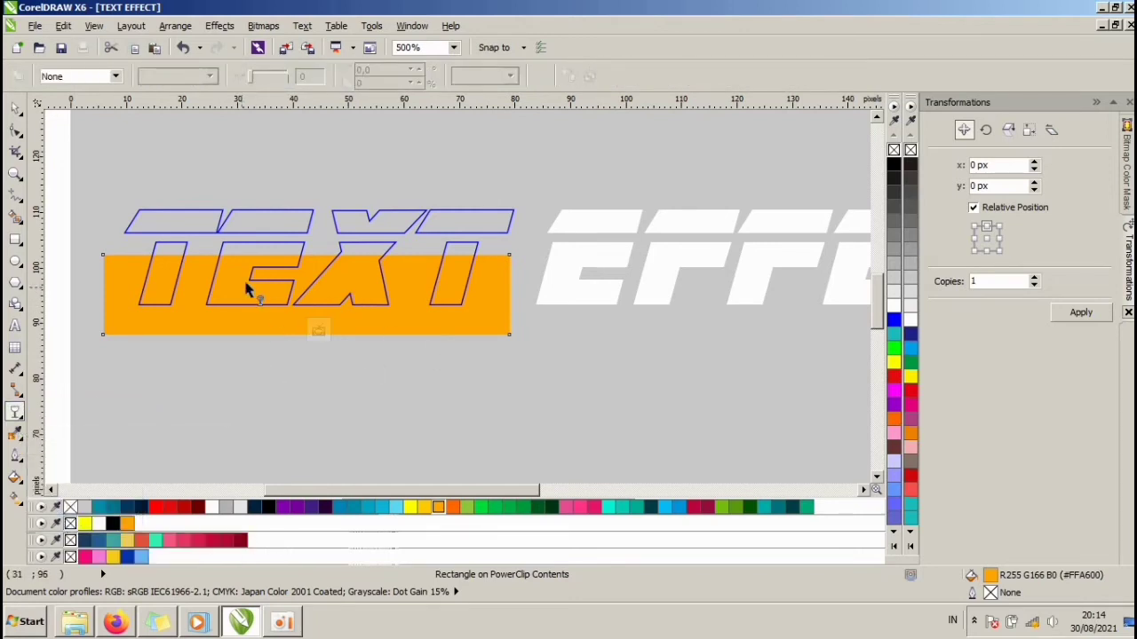
pyautogui.scroll(2, 279, 276)
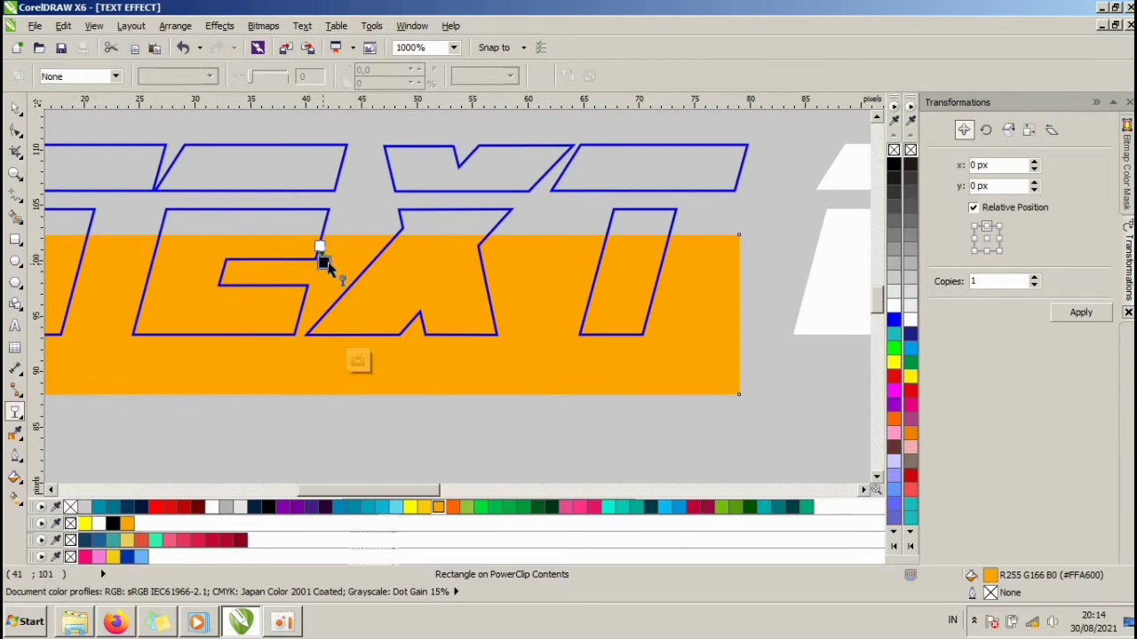
pyautogui.moveTo(320, 247); pyautogui.dragTo(318, 334)
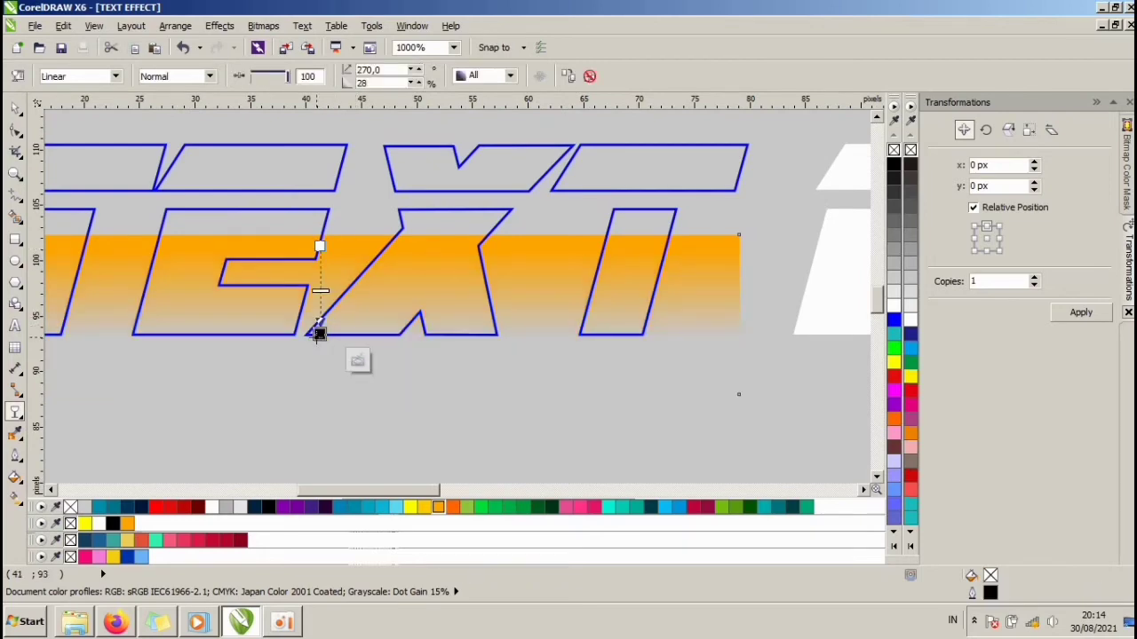
pyautogui.click(15, 107)
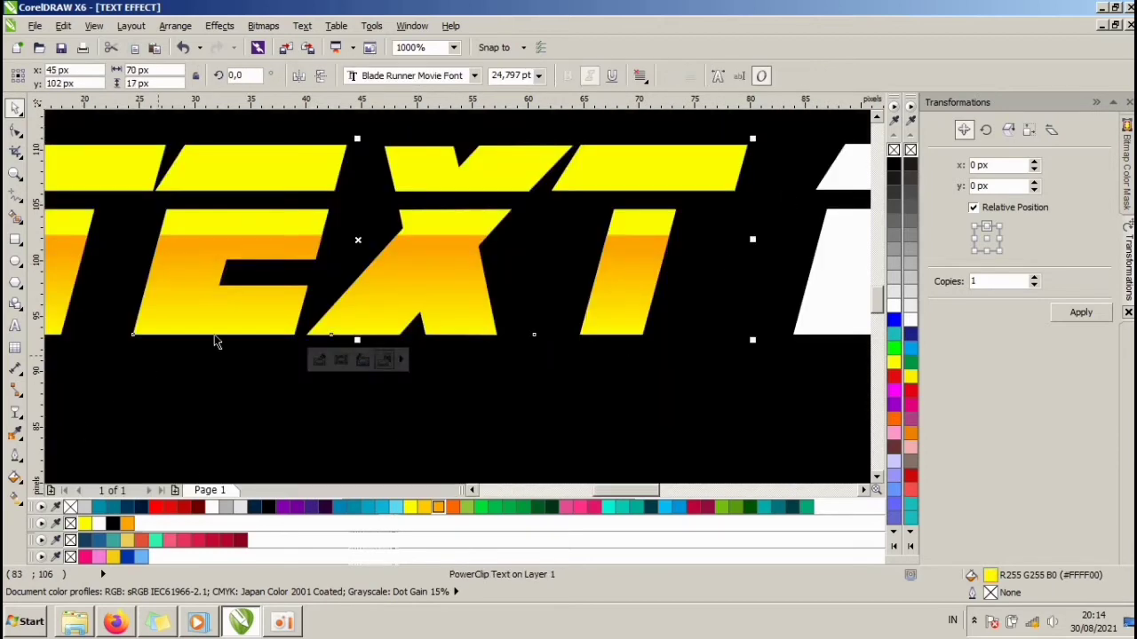
pyautogui.scroll(-4, 447, 302)
pyautogui.click(266, 292)
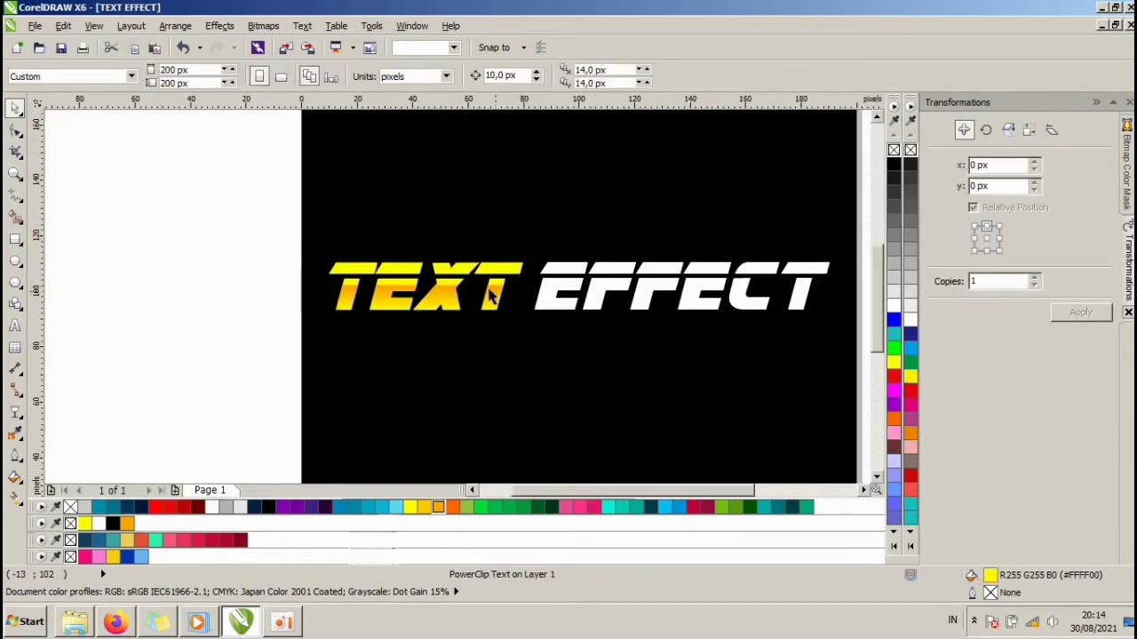
# Step: Copy the transparent orange rectangle from inside the TEXT PowerClip and leave its contents
pyautogui.scroll(2, 466, 288)
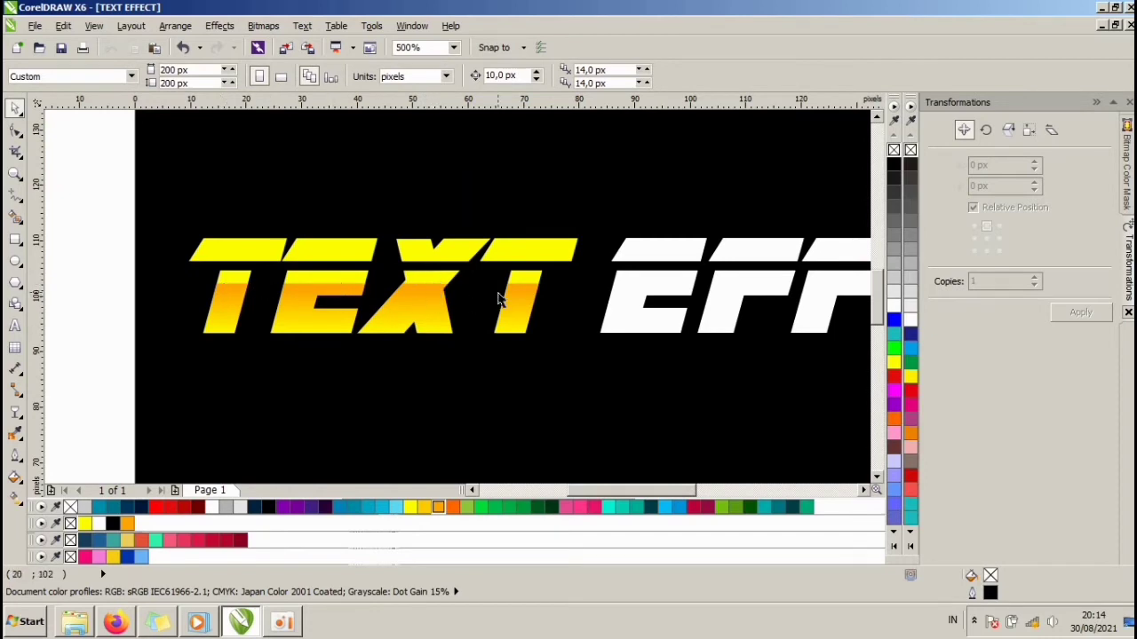
pyautogui.scroll(-2, 262, 297)
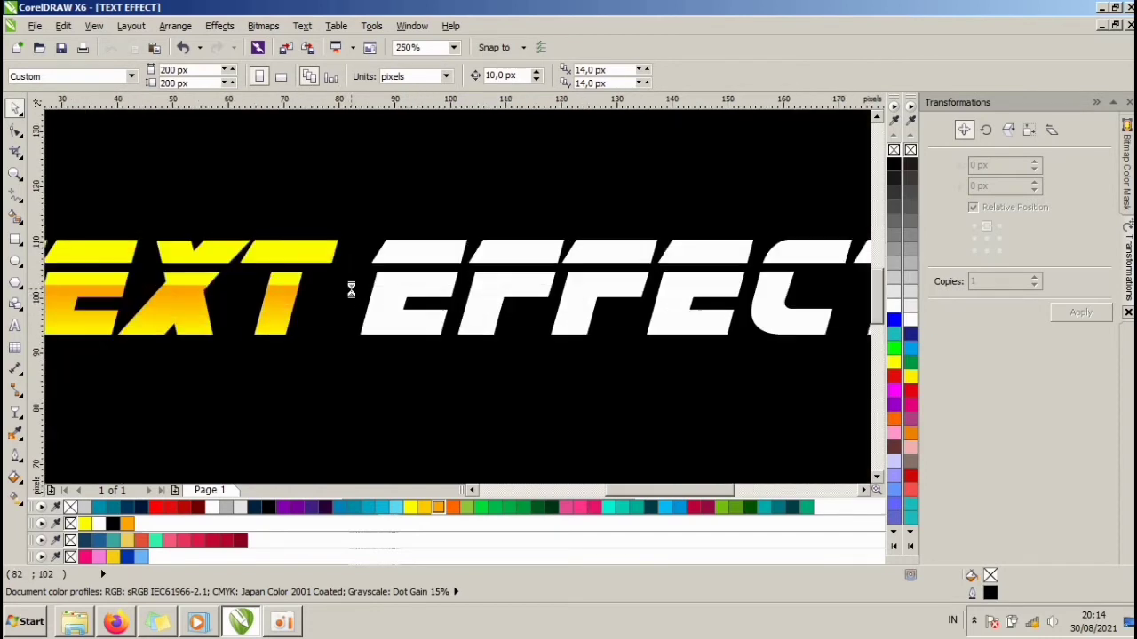
pyautogui.scroll(2, 346, 293)
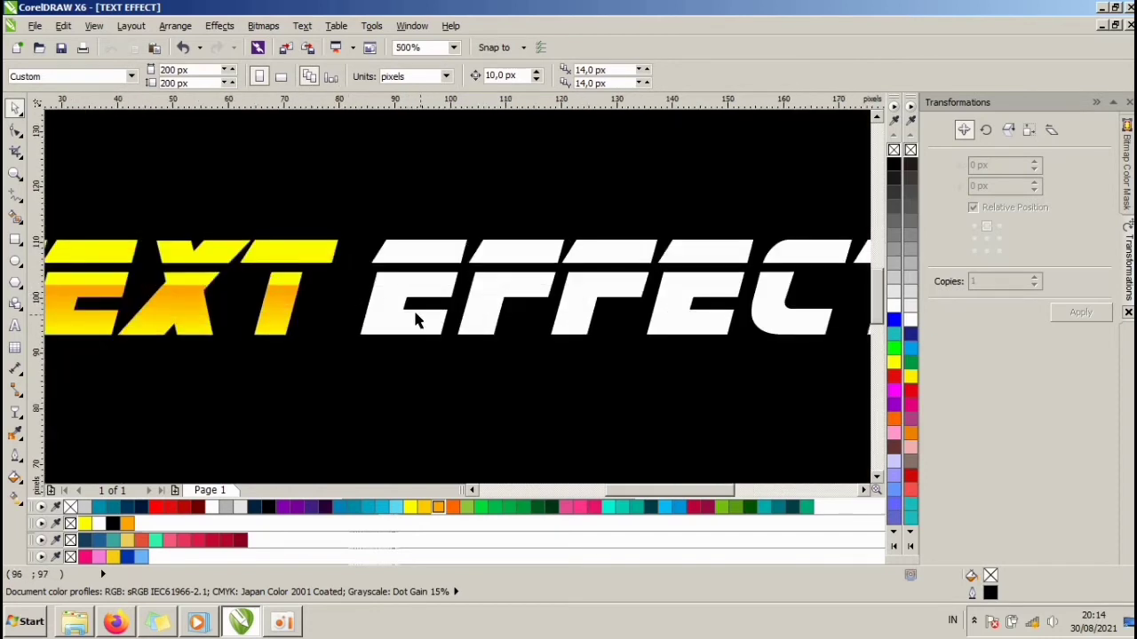
pyautogui.doubleClick(282, 298)
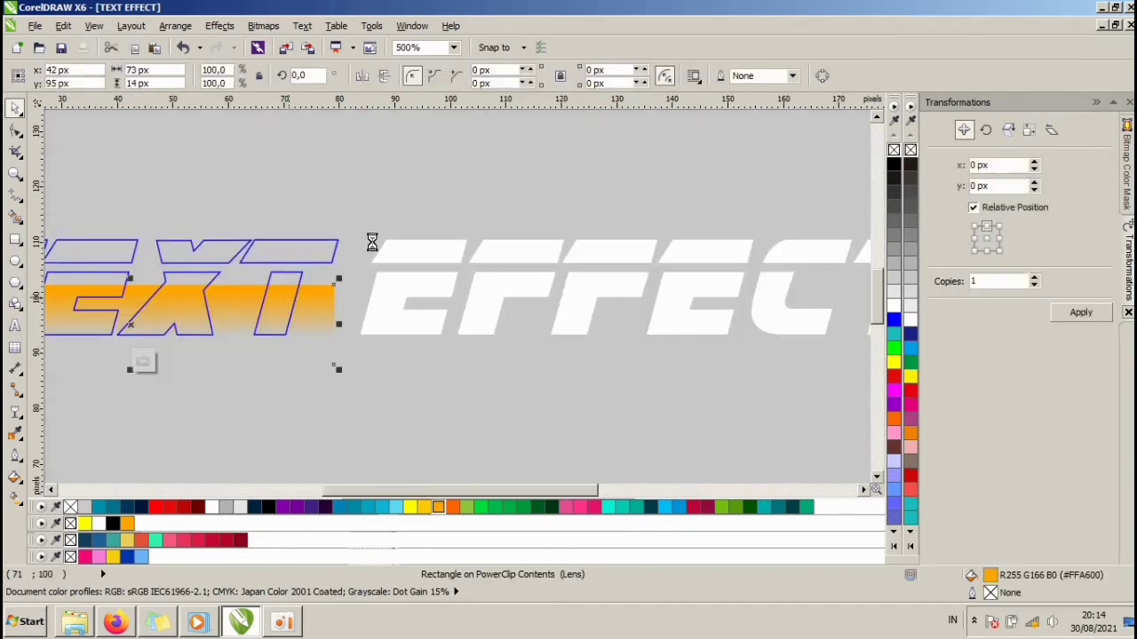
pyautogui.keyDown('ctrl'); pyautogui.click(378, 201); pyautogui.keyUp('ctrl')
pyautogui.click(379, 200)
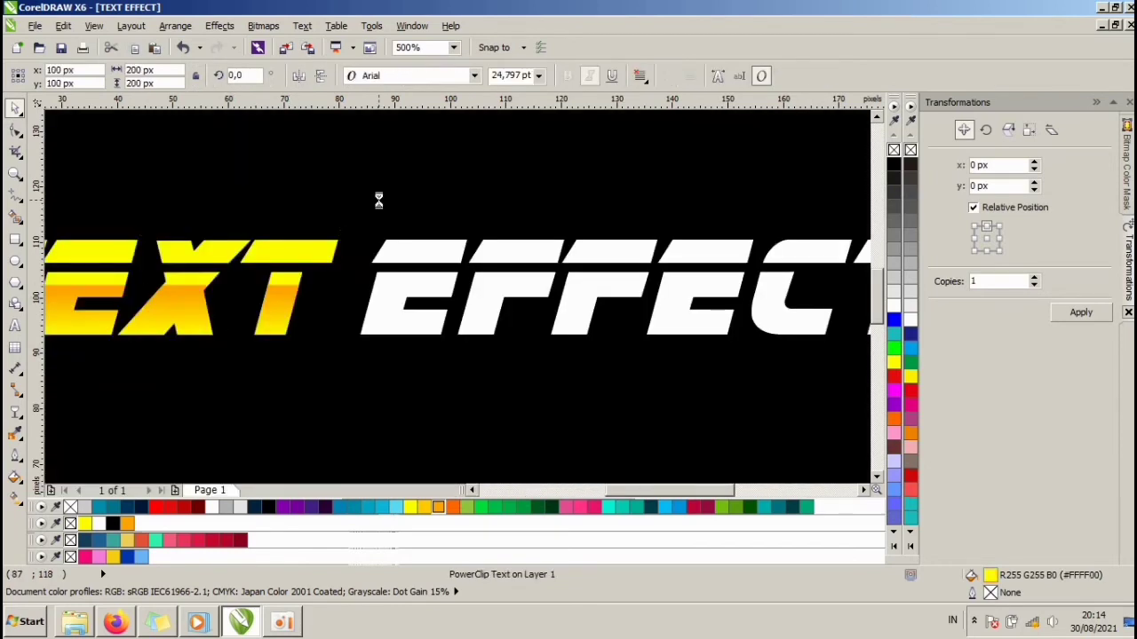
# Step: Draw a rectangle about 97 x 10 px over the lower part of the word EFFECT and PowerClip it inside that word
pyautogui.click(15, 238)
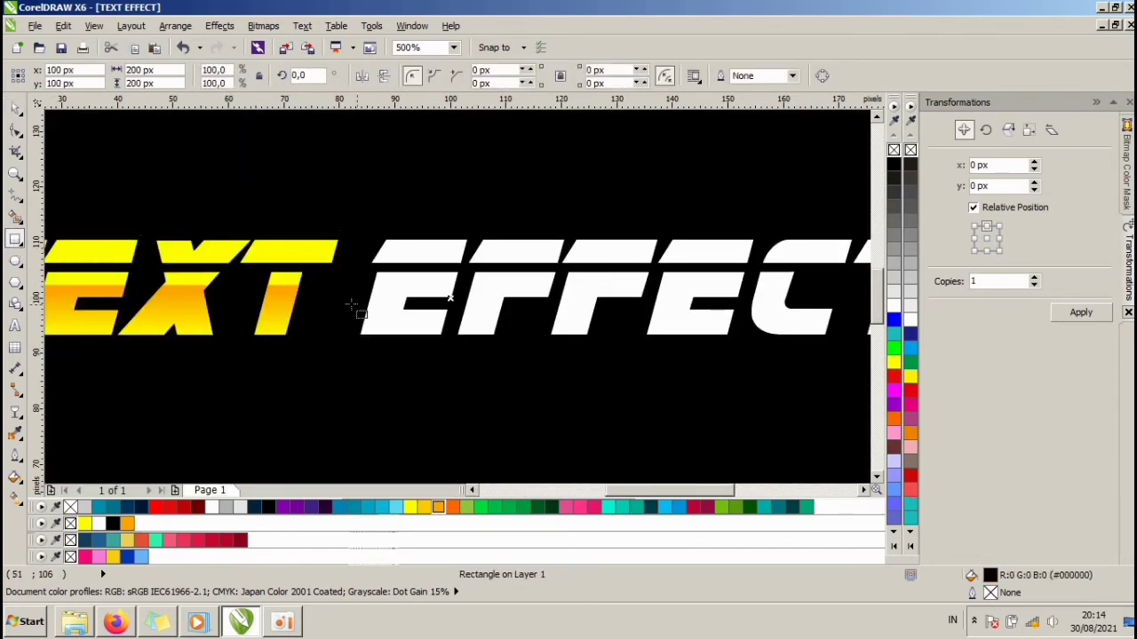
pyautogui.moveTo(323, 287)
pyautogui.mouseDown()
pyautogui.moveTo(843, 347)
pyautogui.moveTo(833, 349)
pyautogui.mouseUp()
pyautogui.click(14, 109)
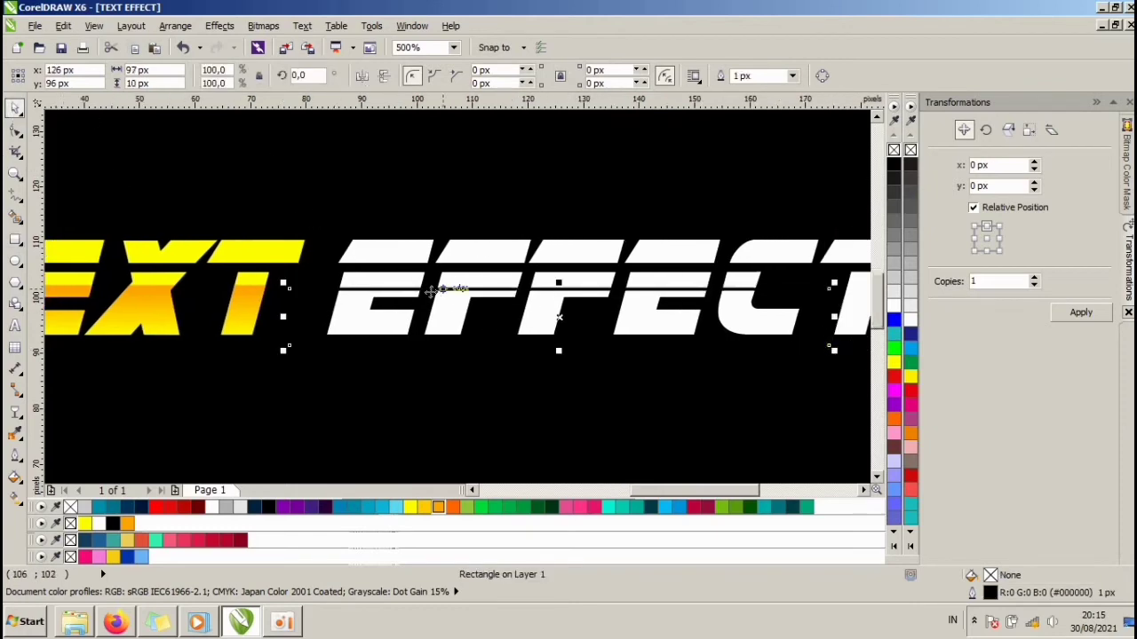
pyautogui.click(219, 26)
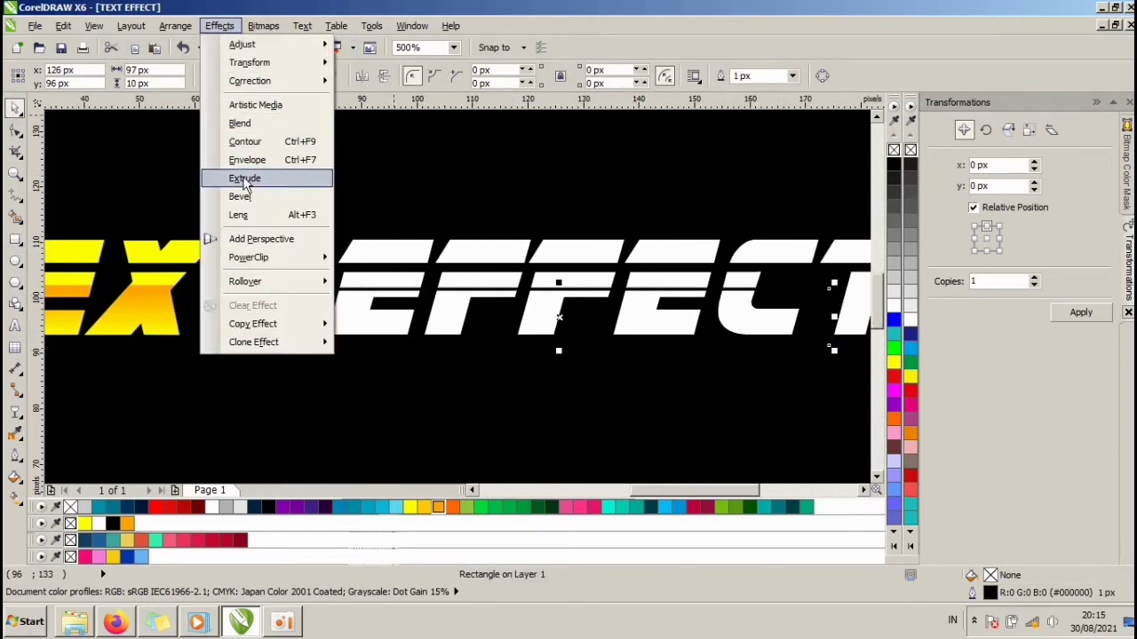
pyautogui.moveTo(257, 265)
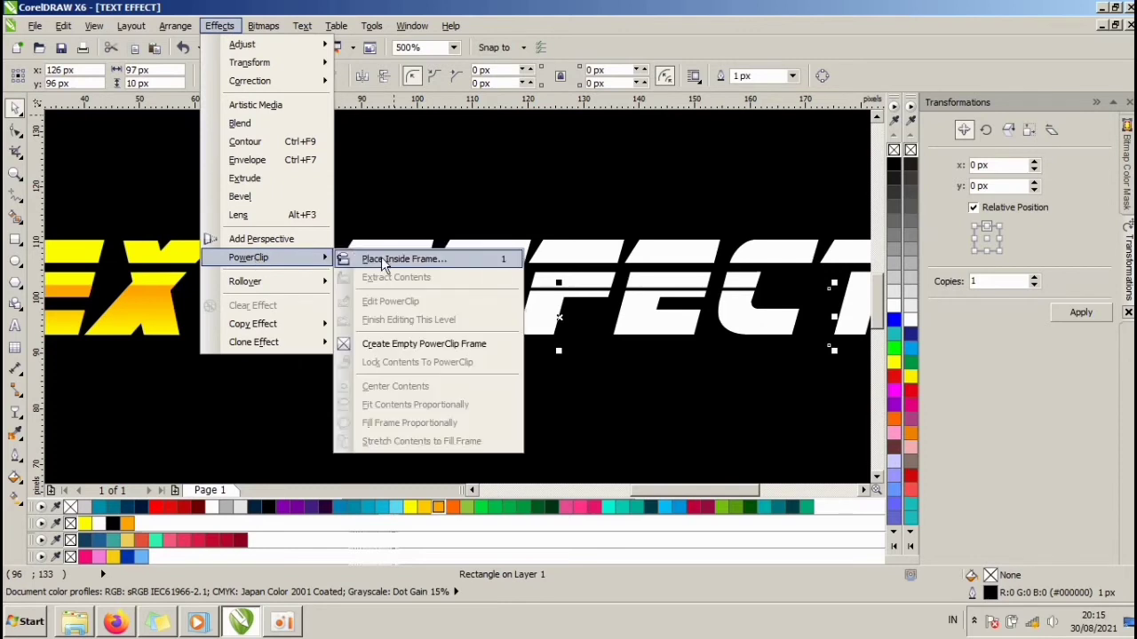
pyautogui.click(382, 260)
pyautogui.click(478, 251)
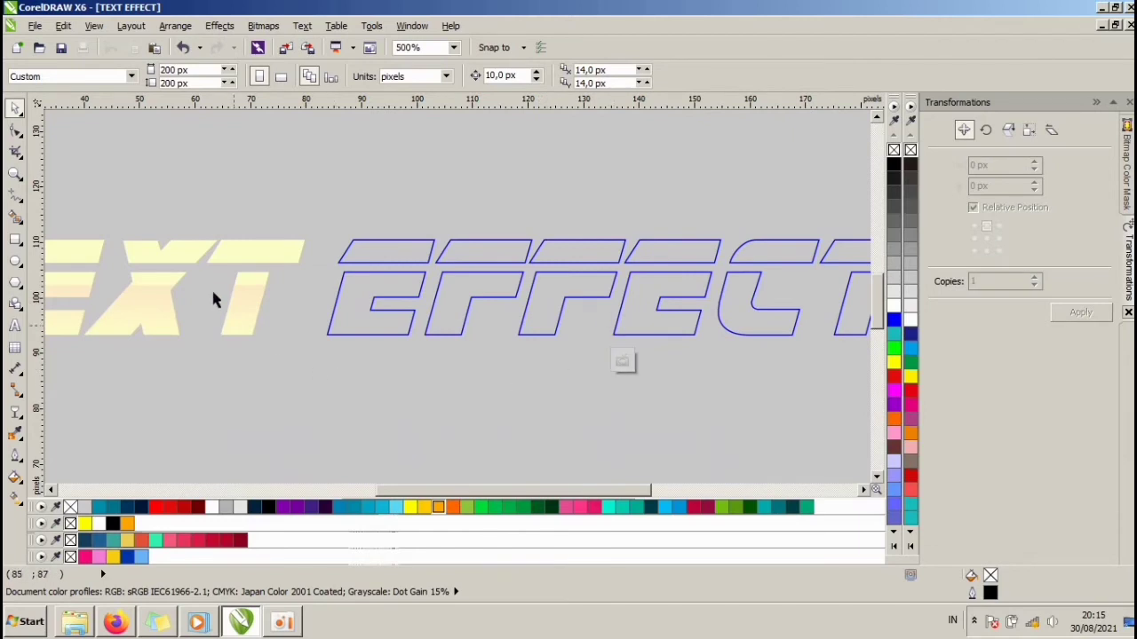
# Step: Replace the EFFECT PowerClip's contents with the copied orange rectangle, moved over the word's lower part at about x 115 px, y 95 px
pyautogui.click(259, 309)
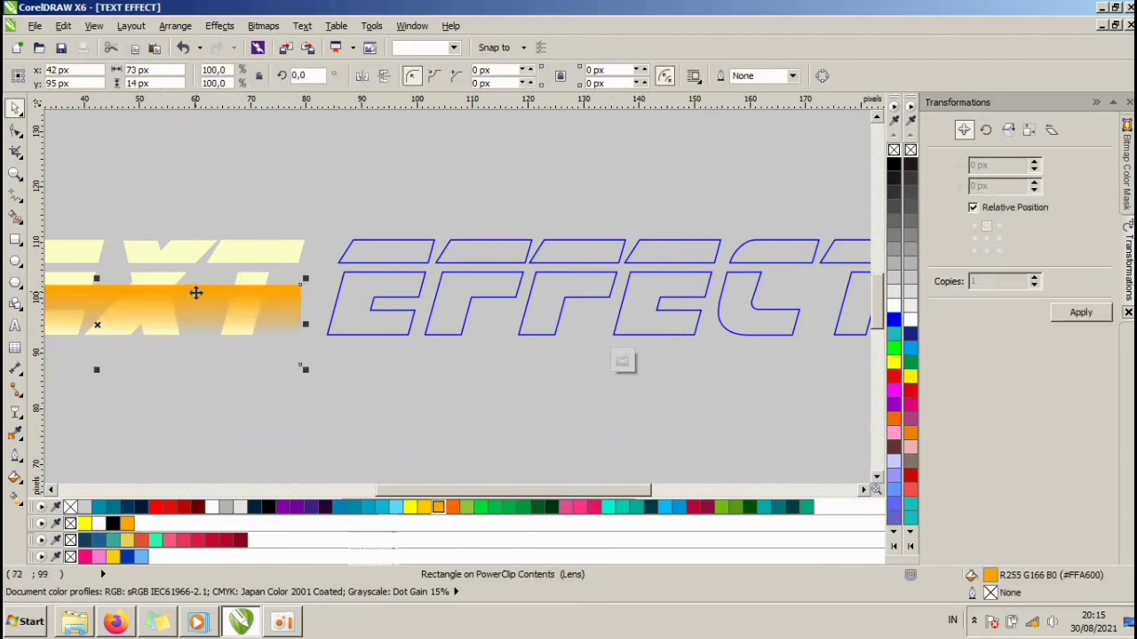
pyautogui.moveTo(119, 292); pyautogui.dragTo(482, 314)
pyautogui.press('Escape')
pyautogui.scroll(-2, 445, 316)
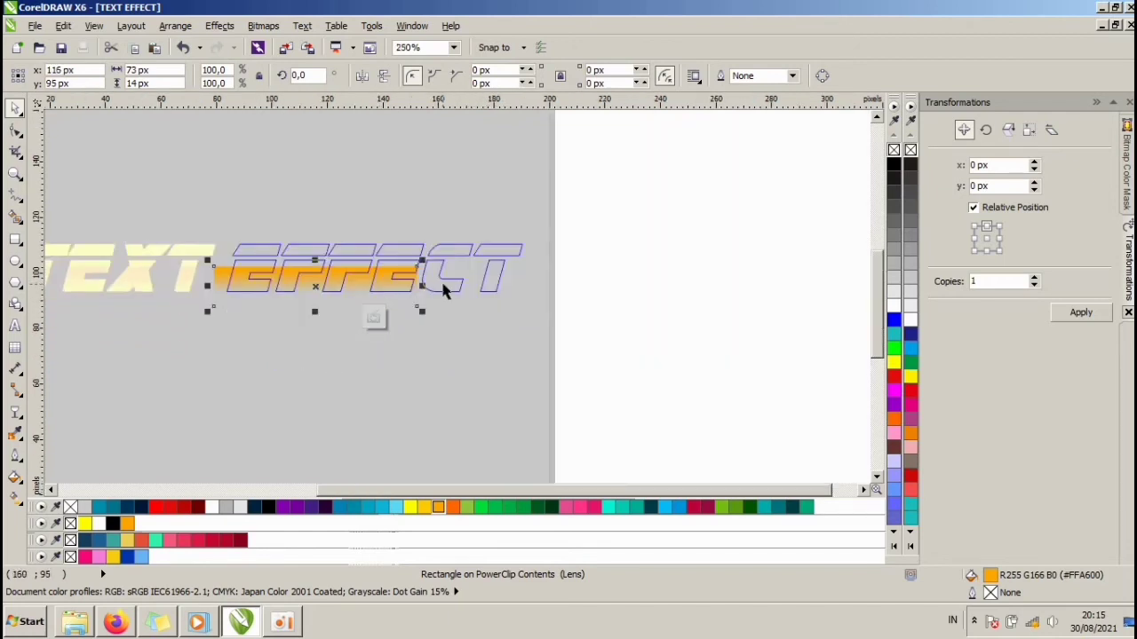
# Step: Widen the pasted rectangle to about 114 px, fill it with light grey (#CCCCCC) and finish editing the EFFECT PowerClip
pyautogui.moveTo(421, 286); pyautogui.dragTo(534, 293)
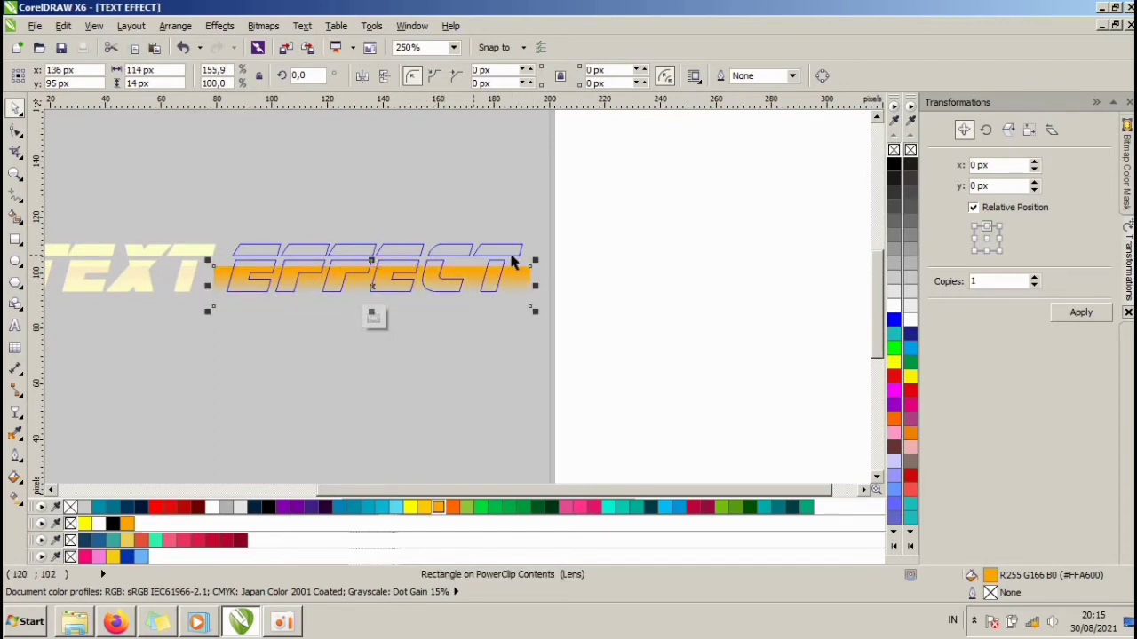
pyautogui.click(894, 284)
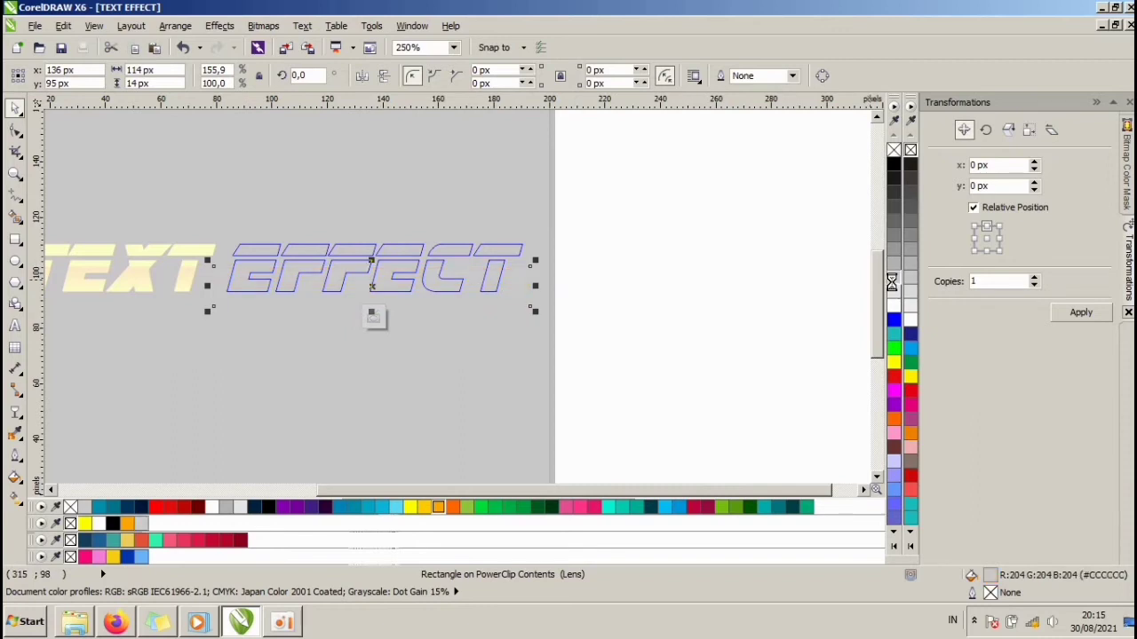
pyautogui.keyDown('ctrl'); pyautogui.click(633, 252); pyautogui.keyUp('ctrl')
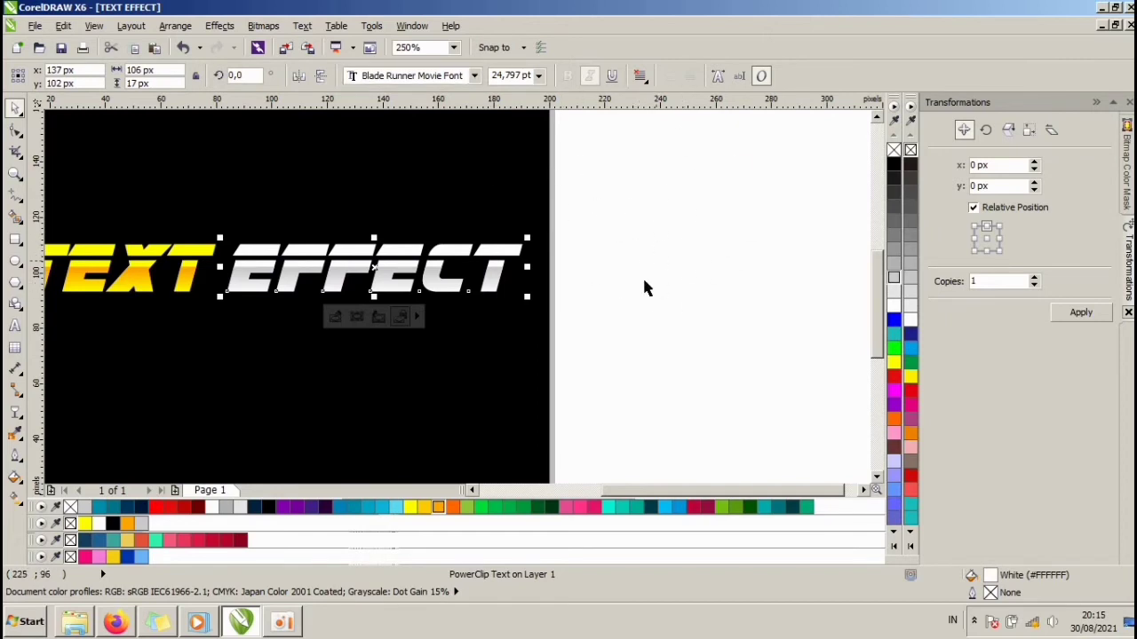
# Step: Group the words TEXT and EFFECT and enlarge the group to about 186 px wide
pyautogui.click(635, 283)
pyautogui.scroll(-2, 533, 249)
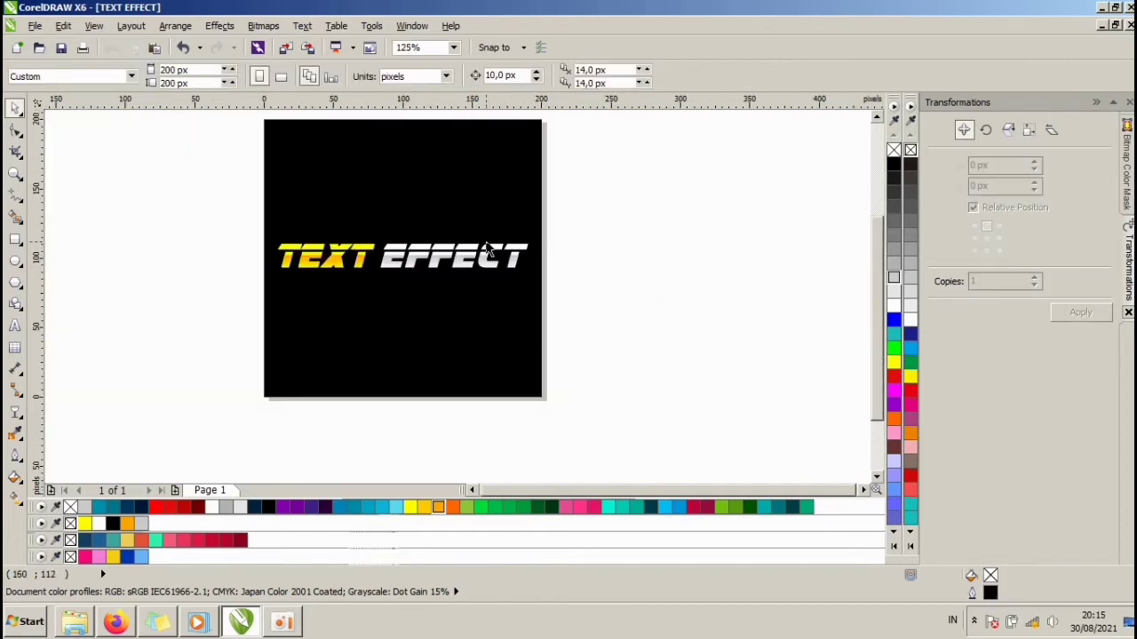
pyautogui.scroll(2, 386, 248)
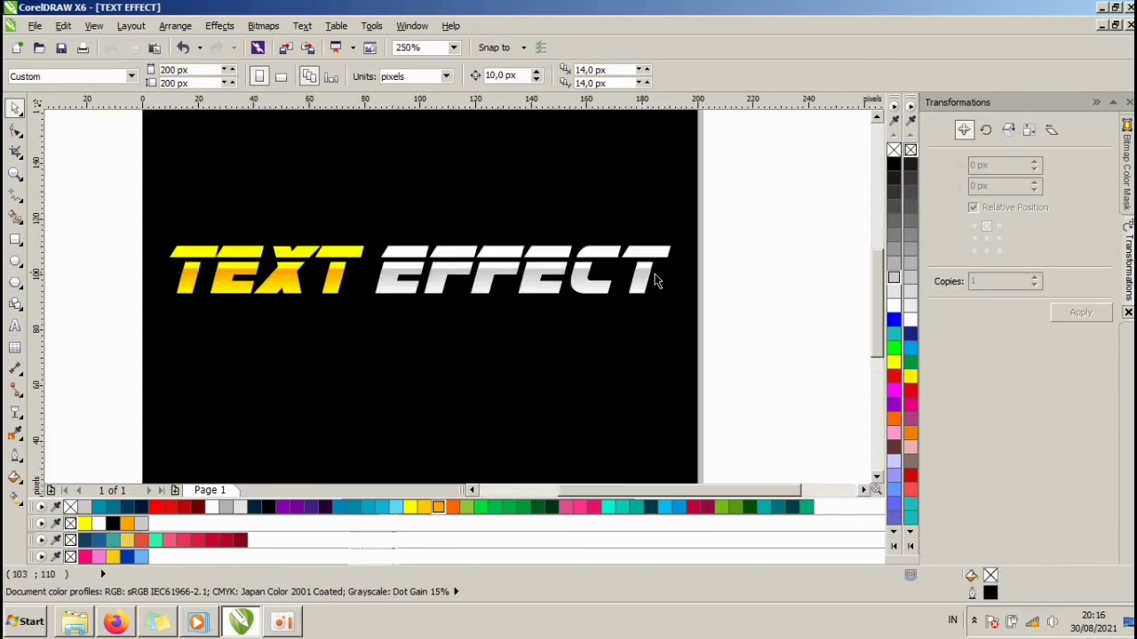
pyautogui.moveTo(741, 326); pyautogui.dragTo(210, 188)
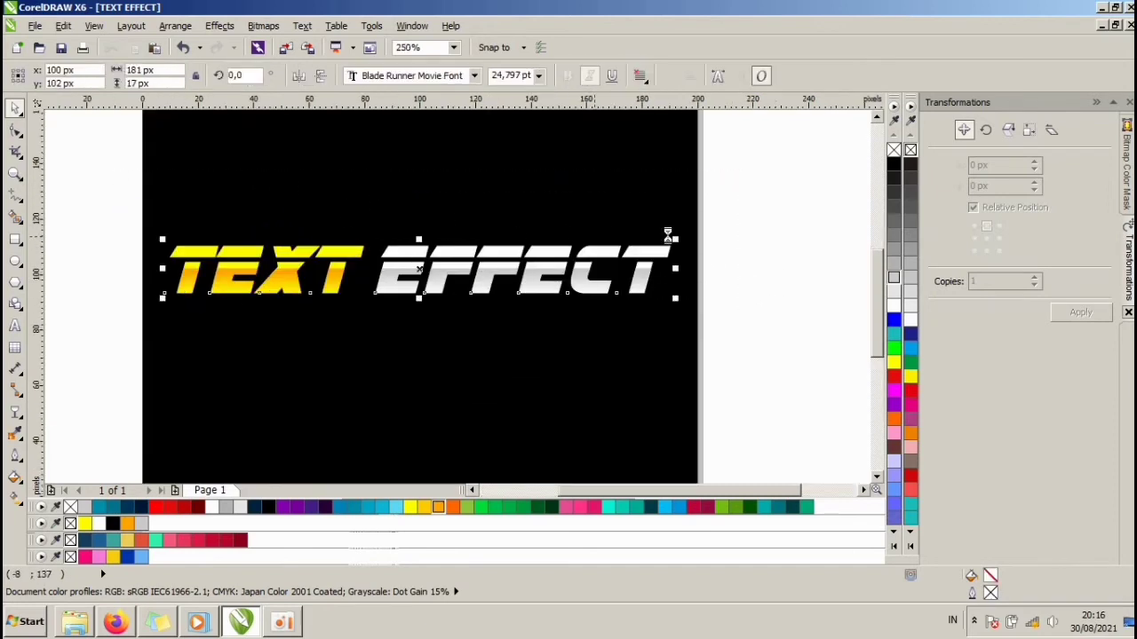
pyautogui.hotkey('ctrl', 'g')
pyautogui.moveTo(675, 238); pyautogui.dragTo(684, 236)
pyautogui.click(706, 236)
# Step: Reduce the black background rectangle's height to about 75 px symmetrically around its centre
pyautogui.scroll(-1, 491, 236)
pyautogui.click(494, 254)
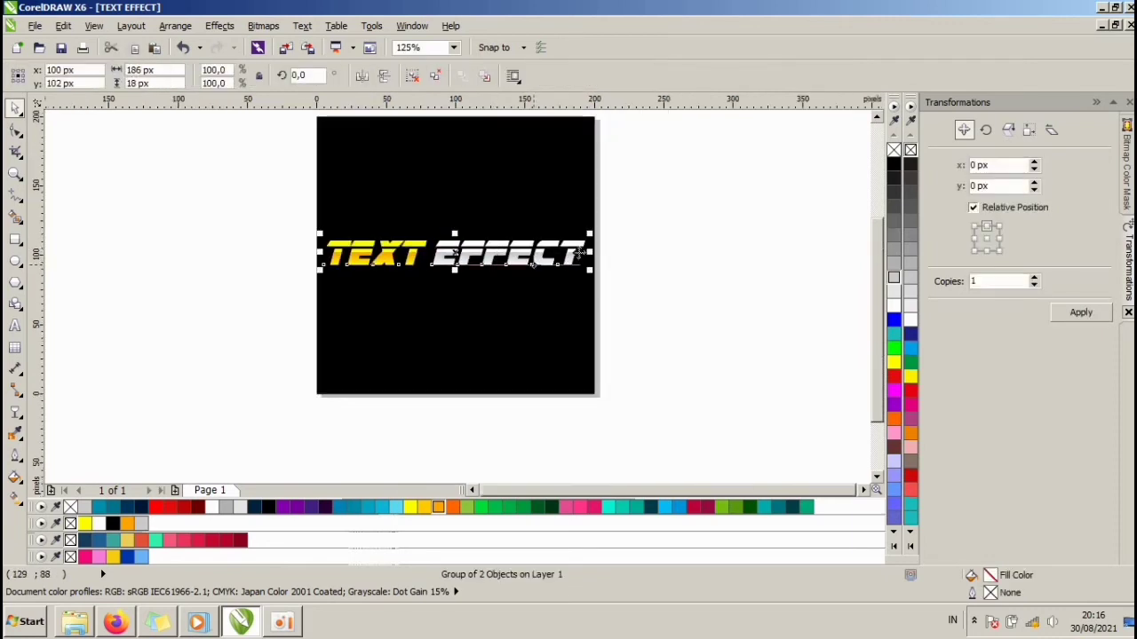
pyautogui.click(526, 268)
pyautogui.click(563, 201)
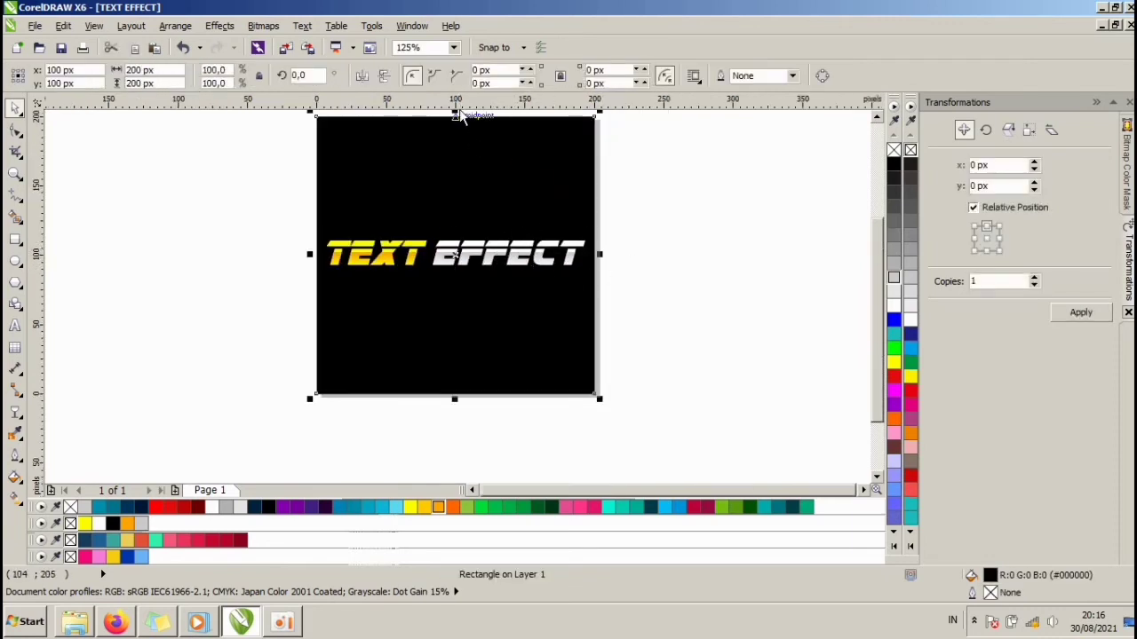
pyautogui.moveTo(455, 115); pyautogui.dragTo(459, 196)
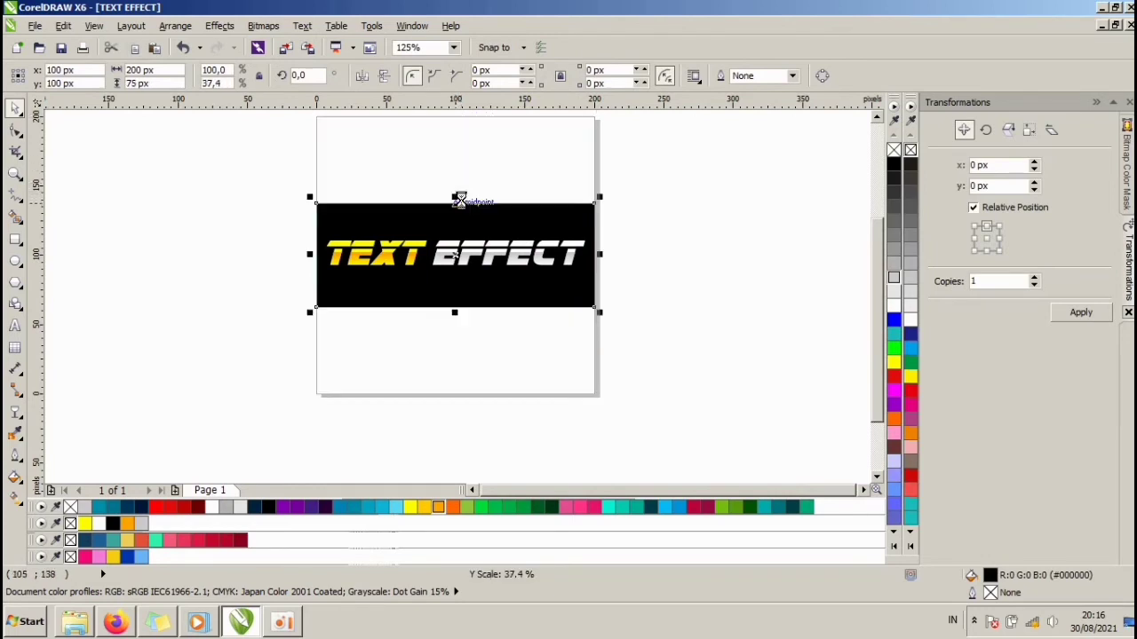
pyautogui.click(689, 214)
pyautogui.scroll(2, 466, 216)
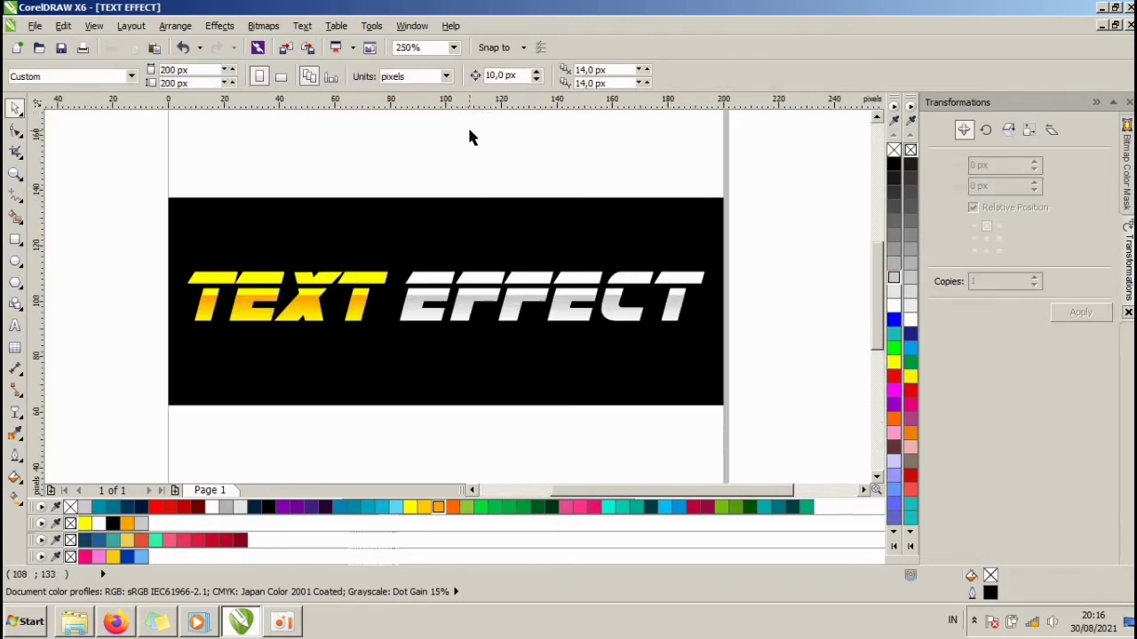
# Step: Duplicate the grouped text and place the copy directly below the original, at about y 76 px
pyautogui.click(463, 285)
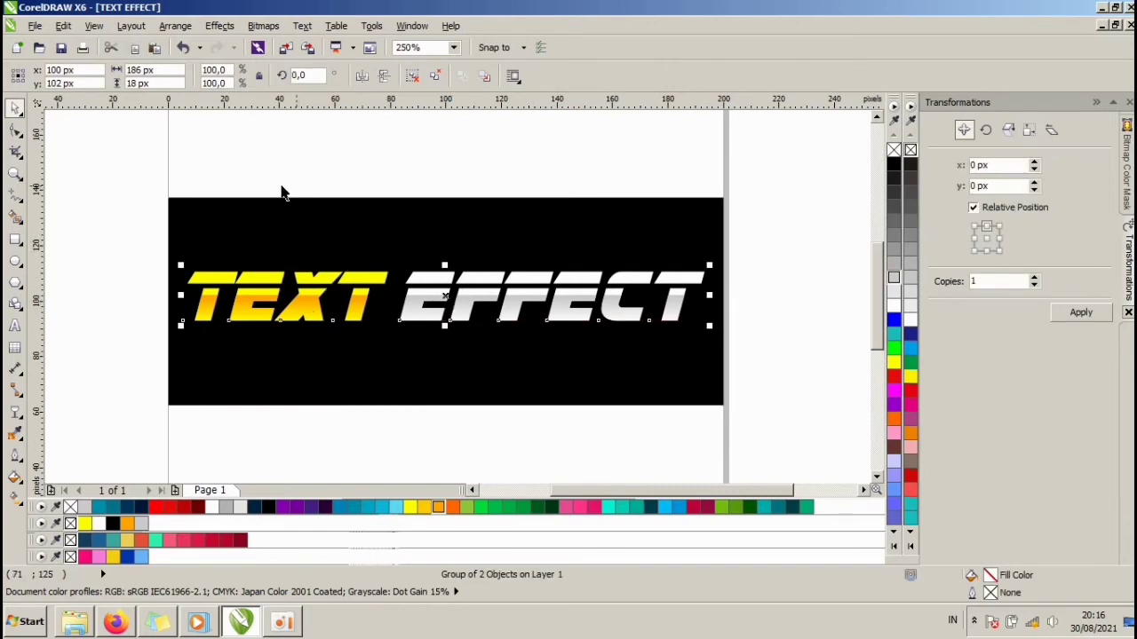
pyautogui.click(473, 155)
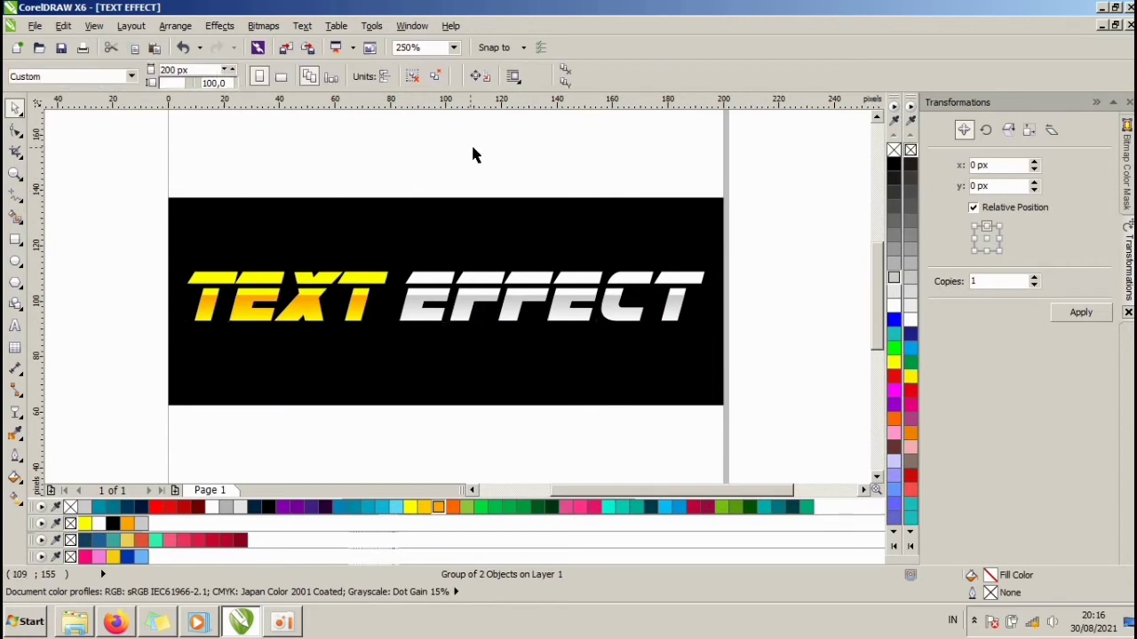
pyautogui.click(444, 296)
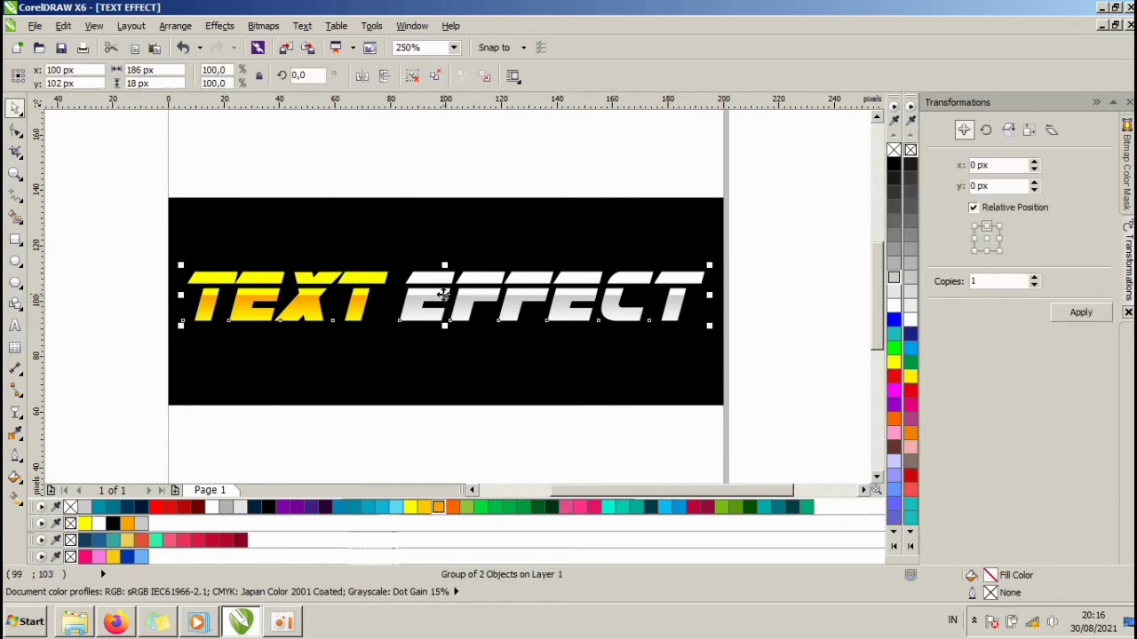
pyautogui.moveTo(443, 296)
pyautogui.mouseDown()
pyautogui.moveTo(444, 363)
pyautogui.moveTo(442, 301)
pyautogui.mouseUp()
pyautogui.hotkey('ctrl', 'z')
pyautogui.click(469, 168)
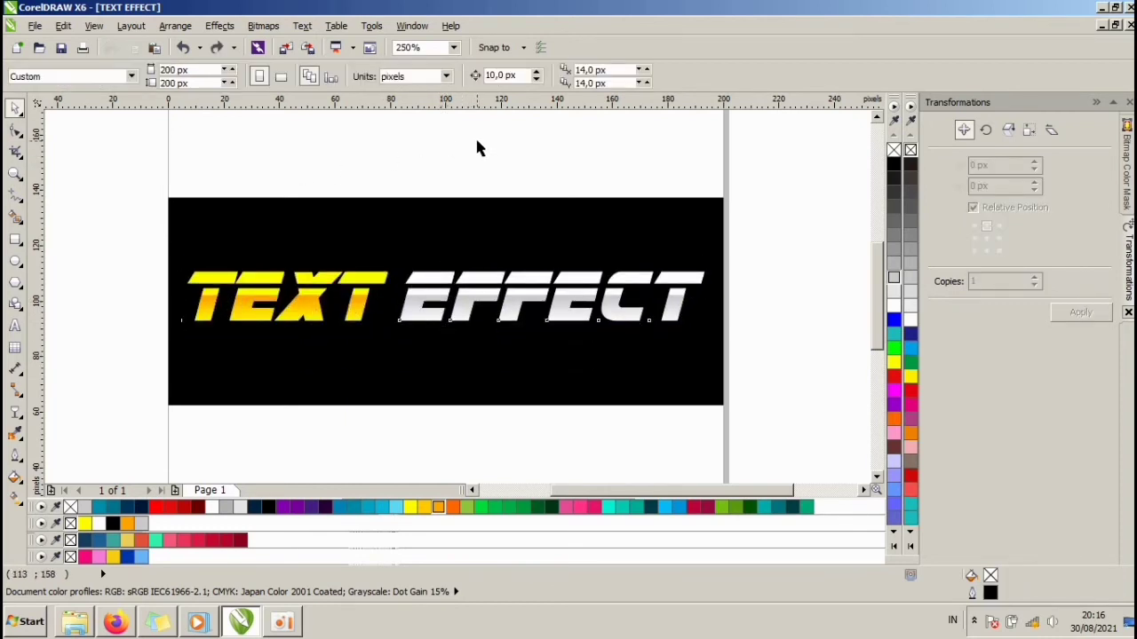
pyautogui.hotkey('ctrl', 'v')
pyautogui.moveTo(447, 297); pyautogui.dragTo(444, 367)
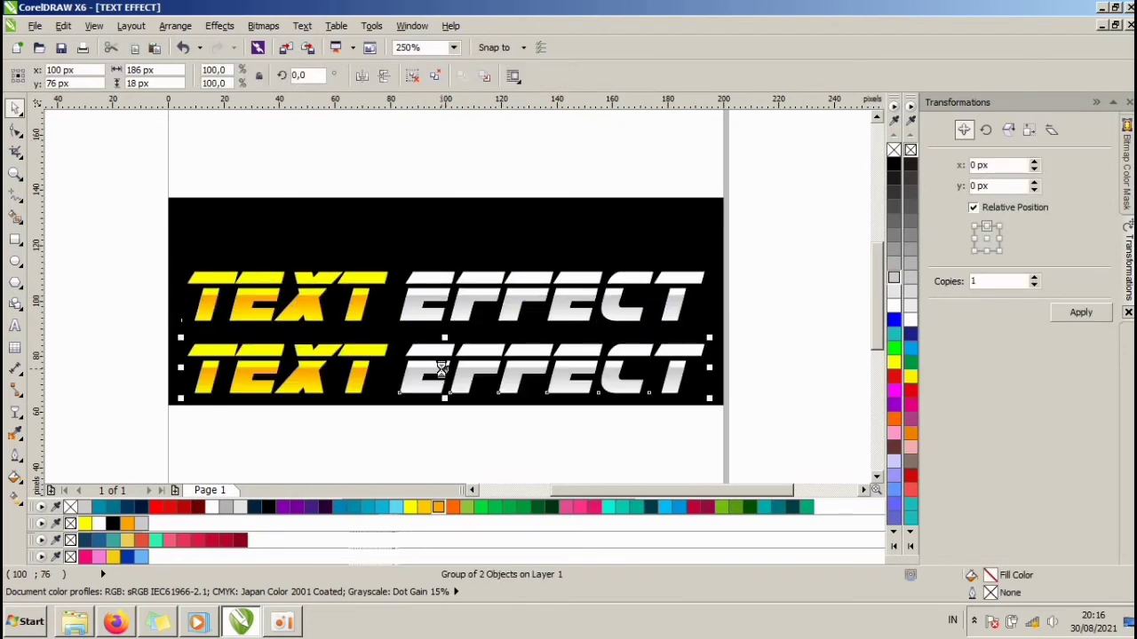
# Step: Try converting the lower text copy to a 72 dpi RGB bitmap with transparent background, and undo it
pyautogui.click(263, 26)
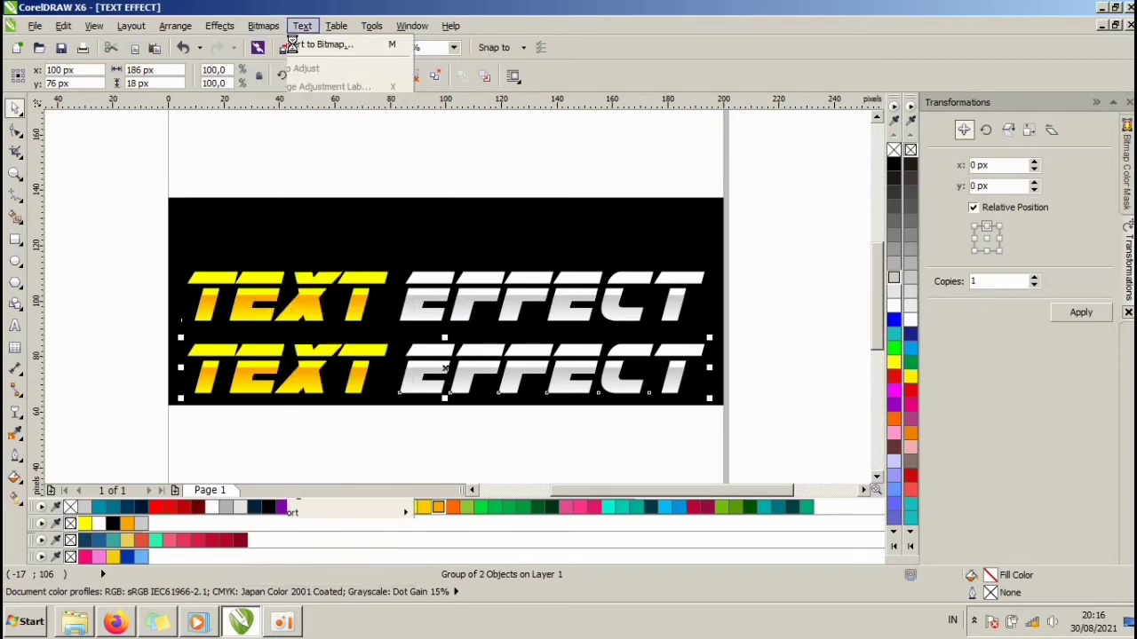
pyautogui.click(293, 46)
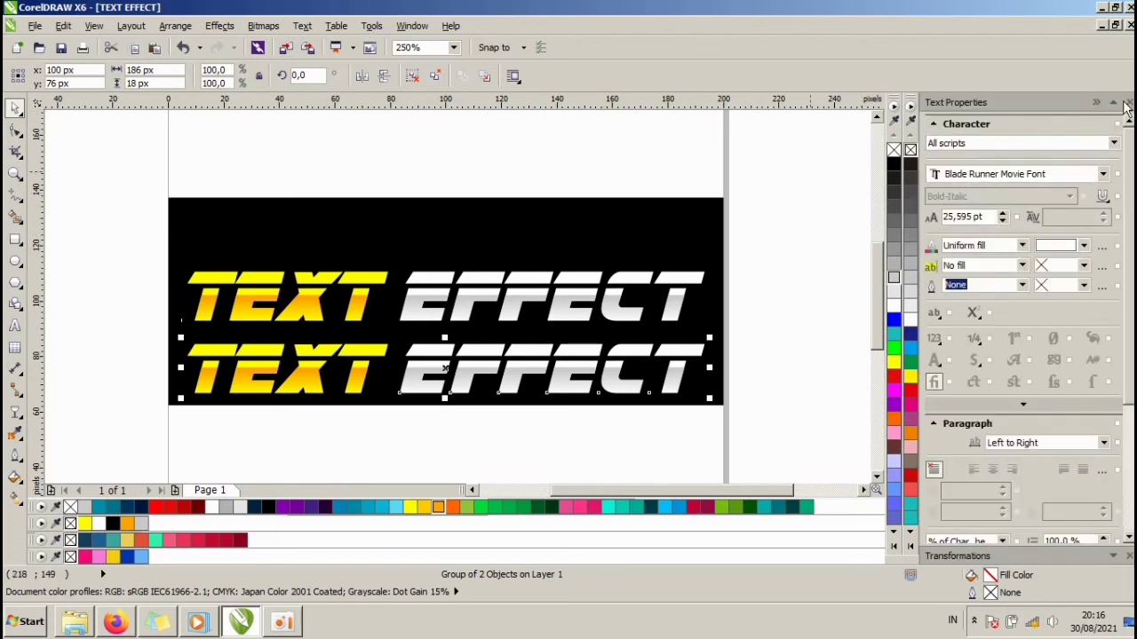
pyautogui.click(1129, 103)
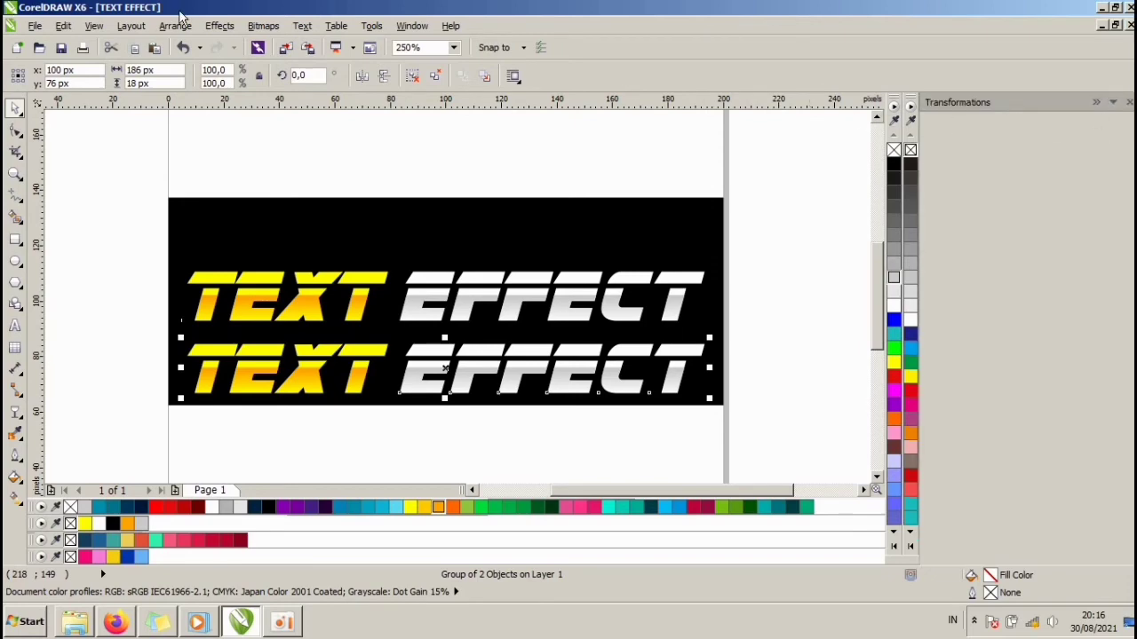
pyautogui.click(263, 26)
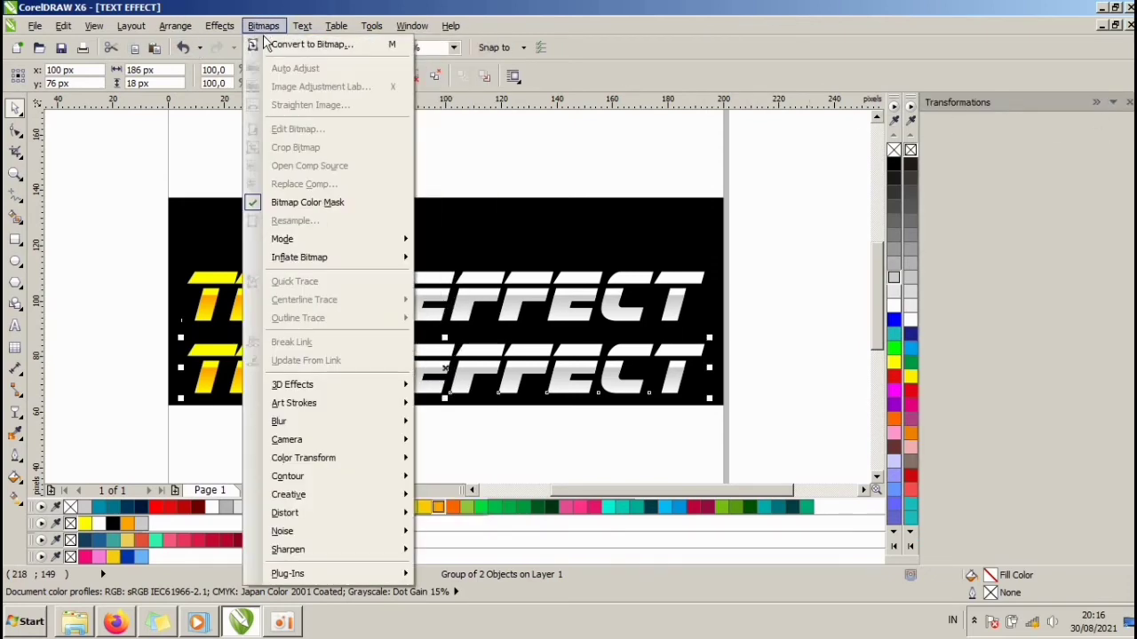
pyautogui.click(302, 44)
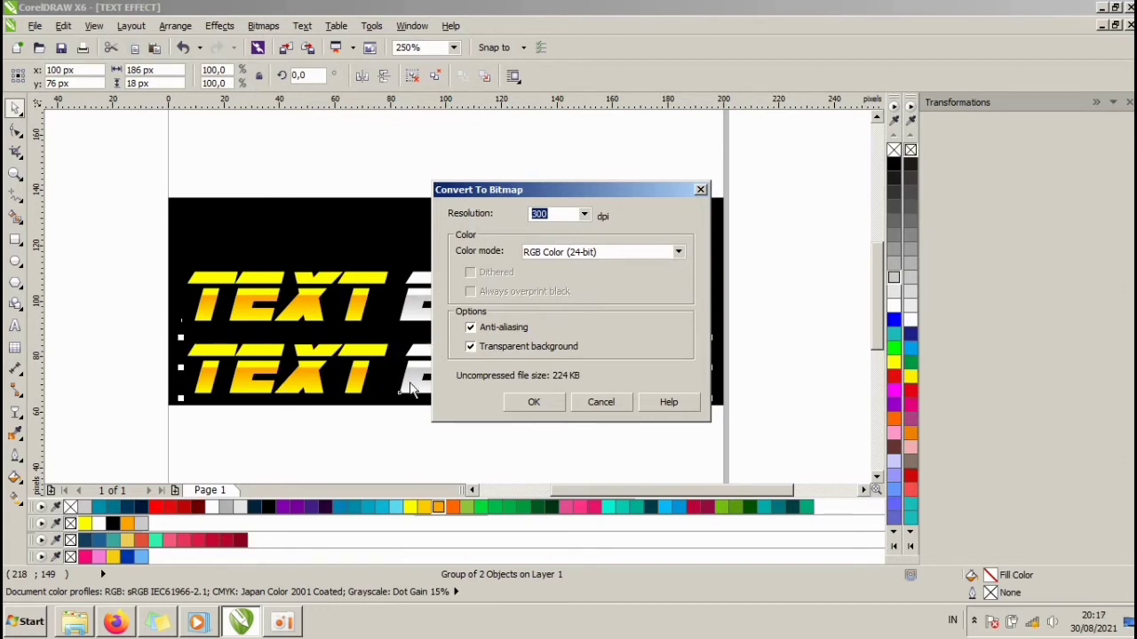
pyautogui.click(584, 215)
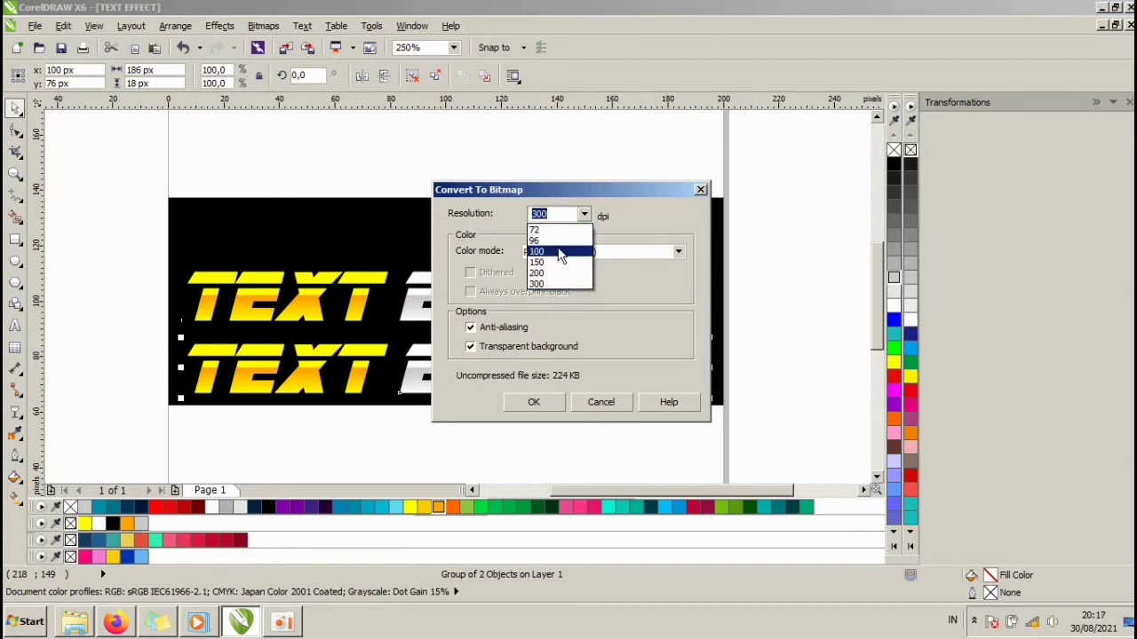
pyautogui.click(535, 230)
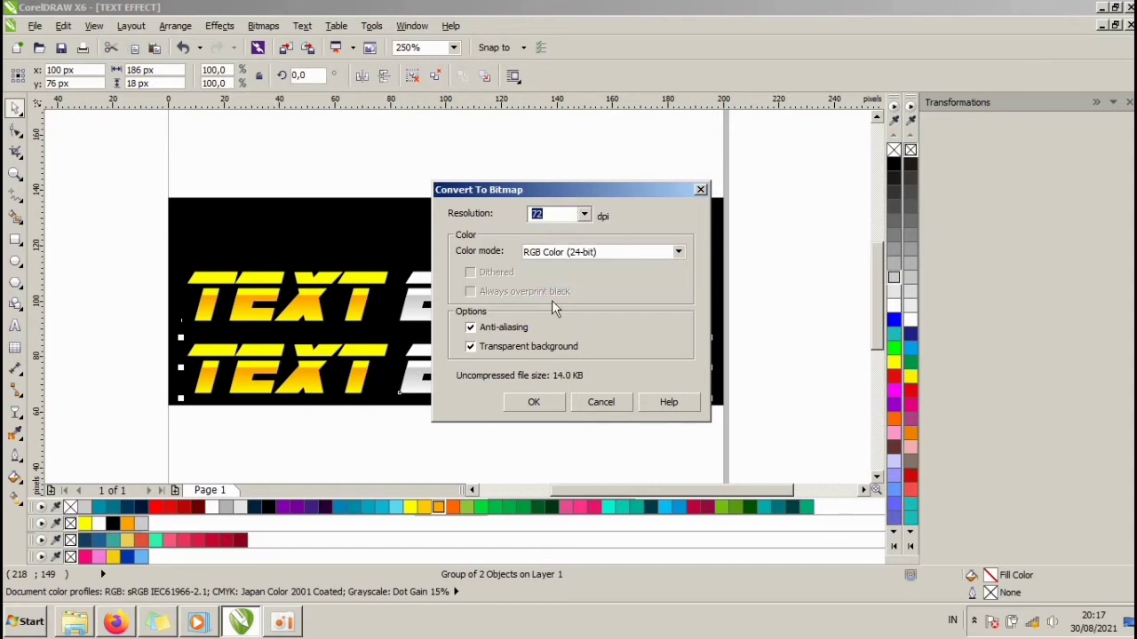
pyautogui.click(534, 404)
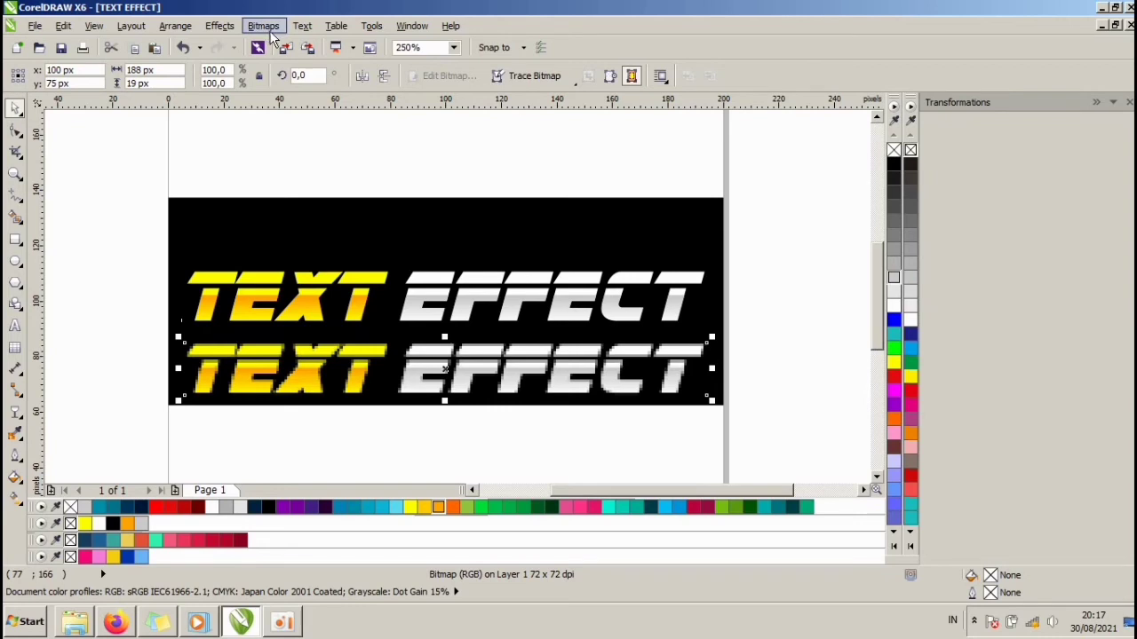
pyautogui.hotkey('ctrl', 'z')
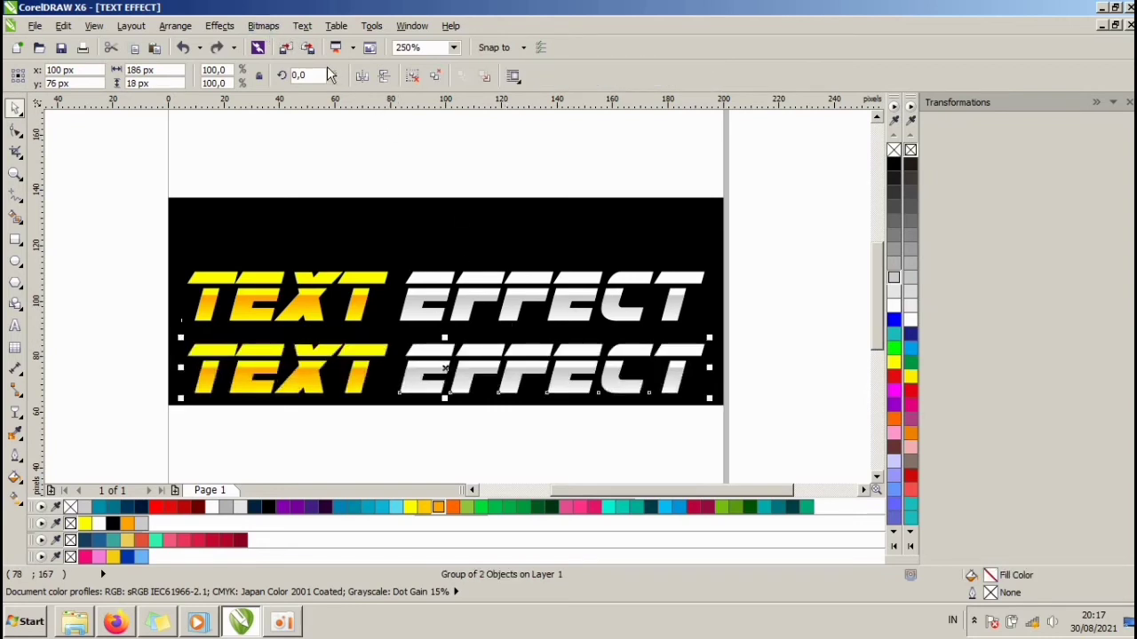
# Step: Try converting the lower text copy to a 300 dpi RGB bitmap, inspect its edges and undo the conversion
pyautogui.click(262, 26)
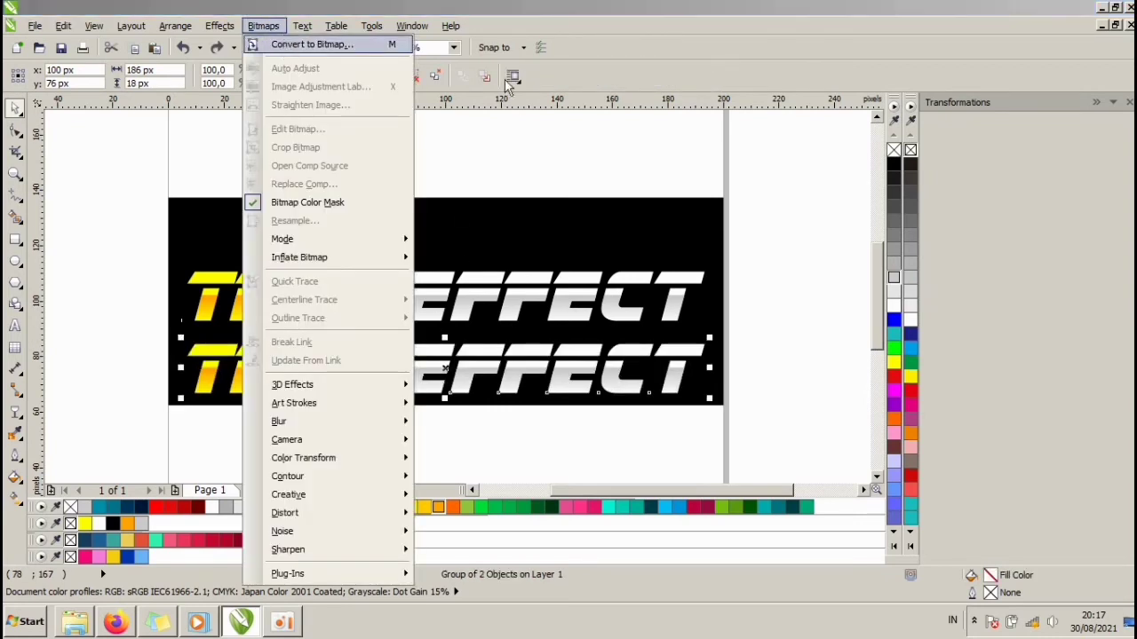
pyautogui.press('Return')
pyautogui.click(583, 214)
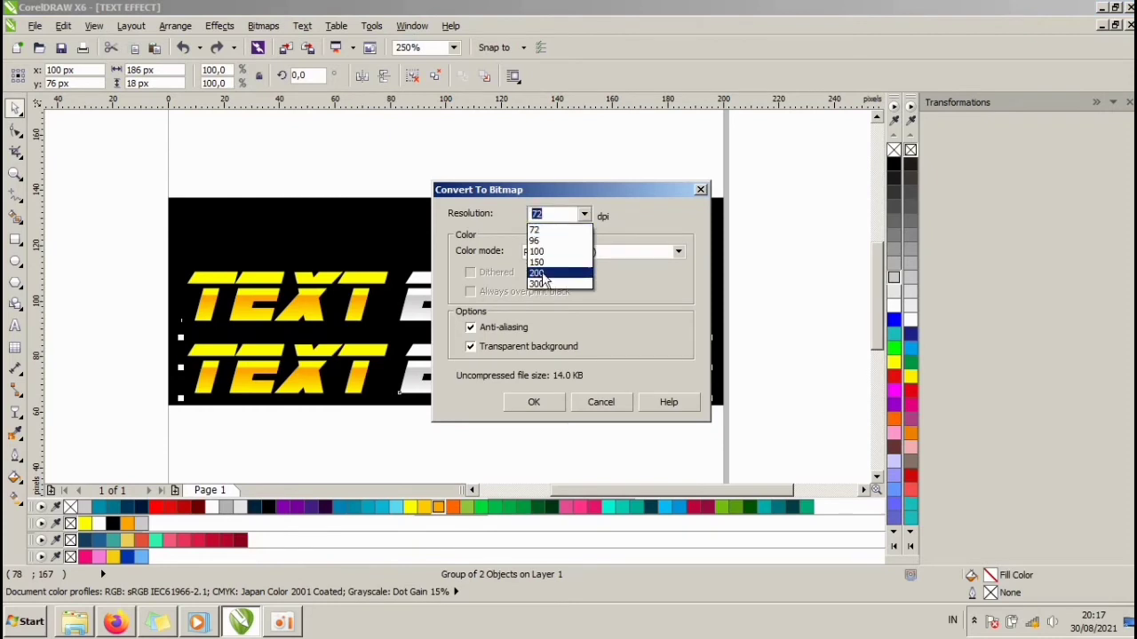
pyautogui.click(544, 282)
pyautogui.click(535, 403)
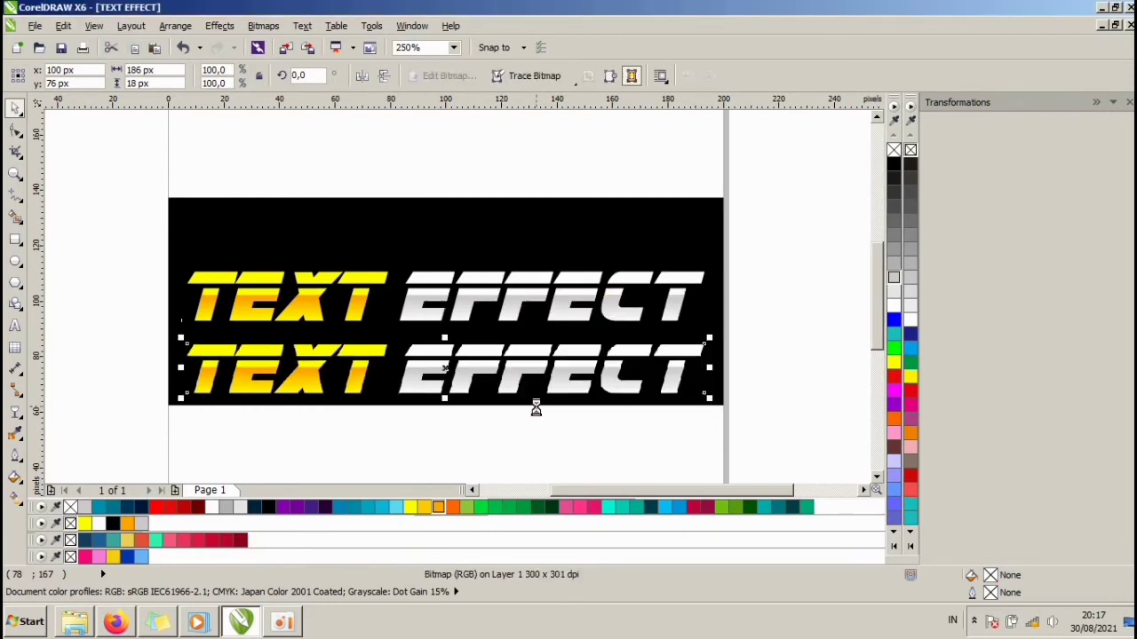
pyautogui.click(576, 433)
pyautogui.scroll(2, 715, 361)
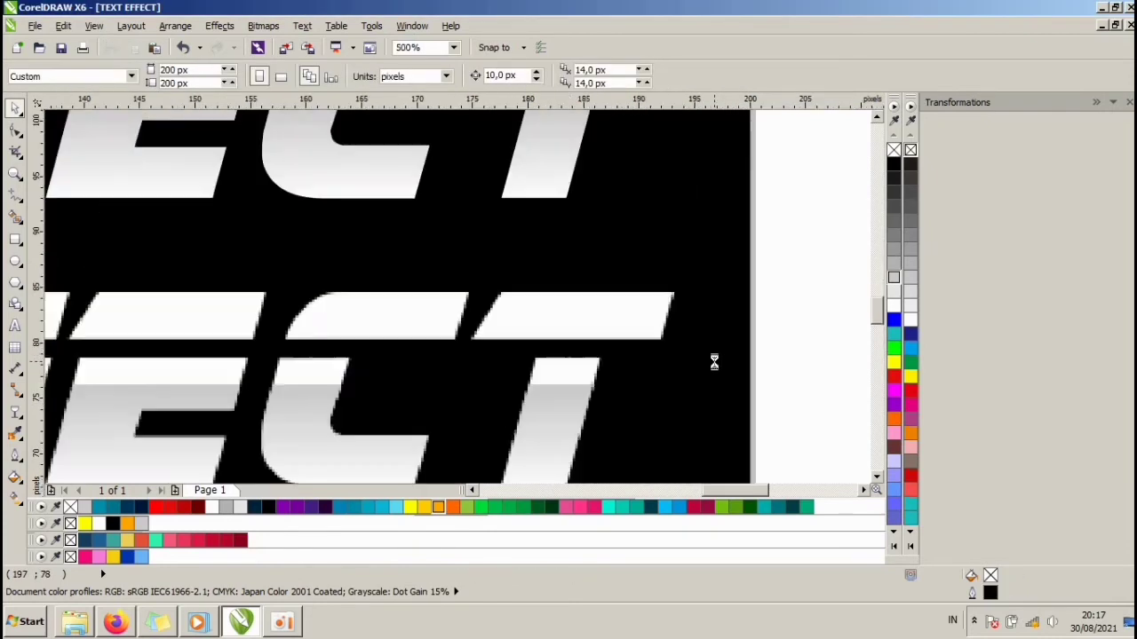
pyautogui.scroll(-2, 622, 317)
pyautogui.click(476, 314)
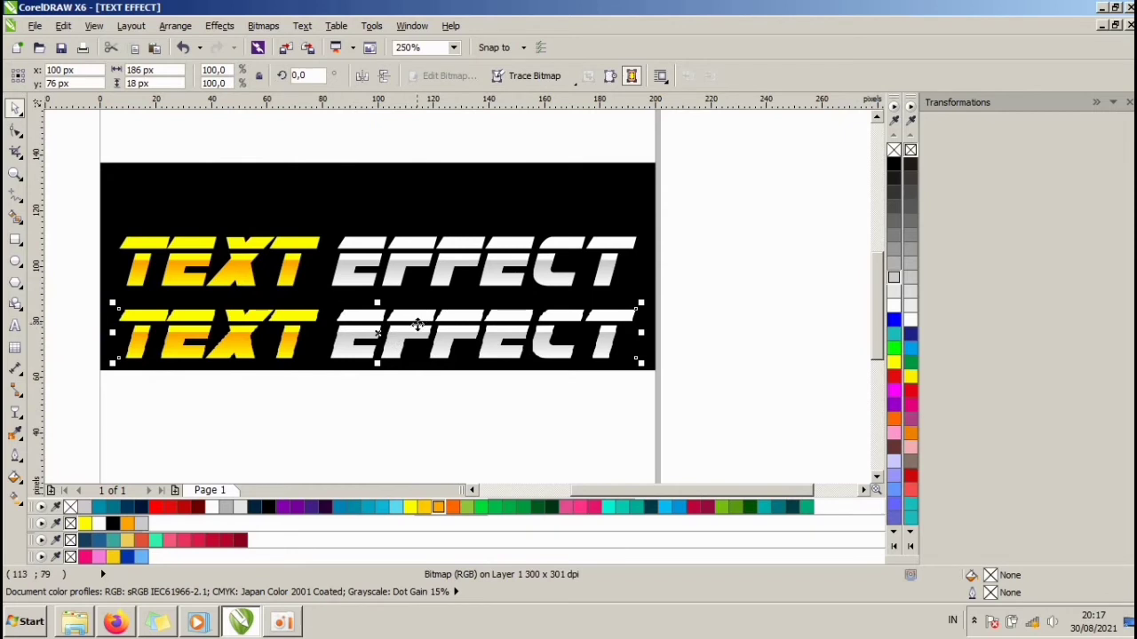
pyautogui.click(415, 325)
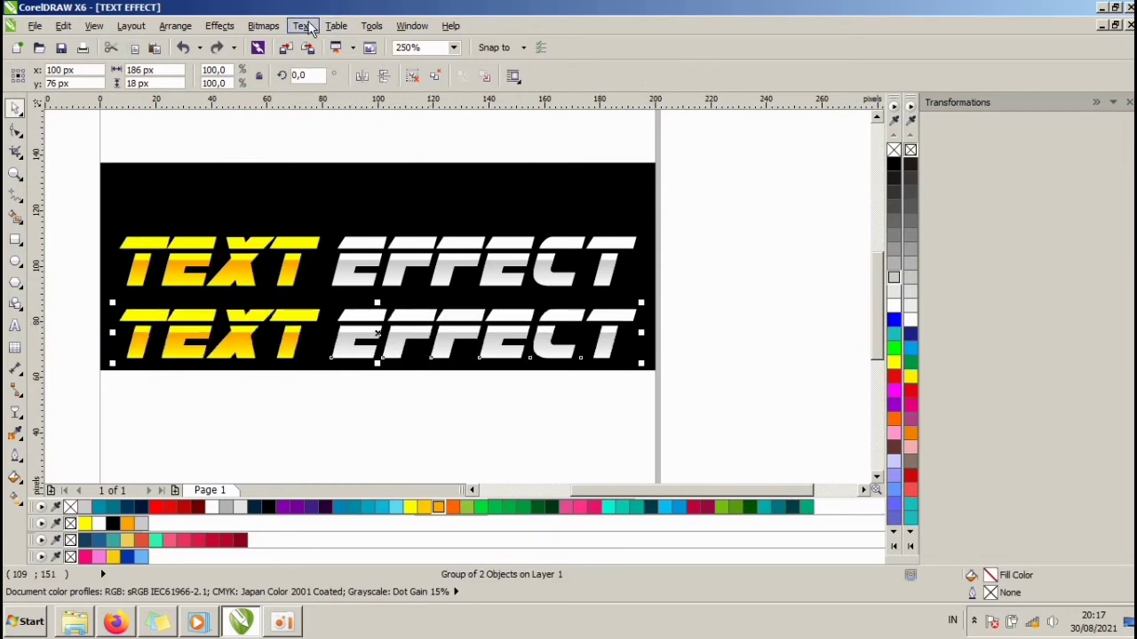
# Step: Convert the lower text copy to a 300 dpi Grayscale (8-bit) bitmap with anti-aliasing and transparent background
pyautogui.click(263, 25)
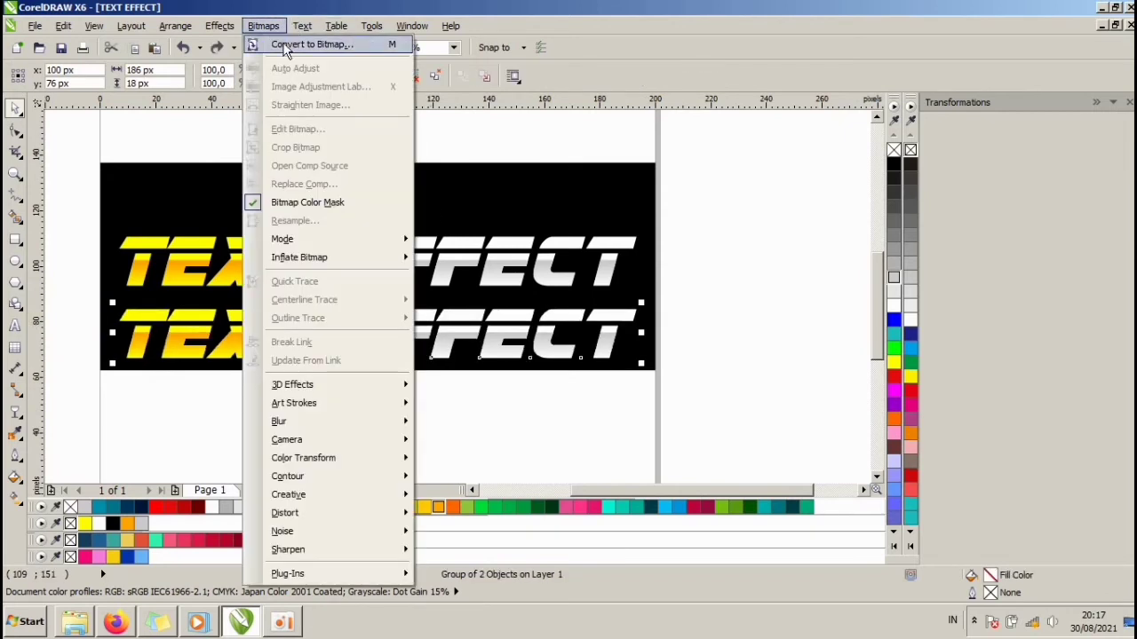
pyautogui.click(286, 46)
pyautogui.click(568, 252)
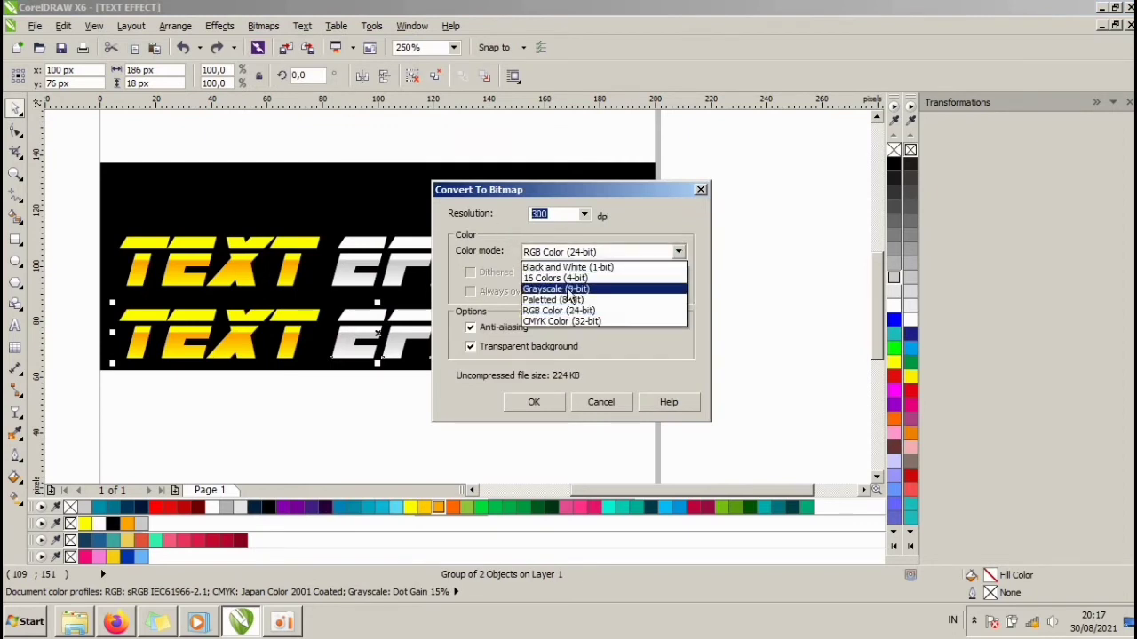
pyautogui.click(571, 290)
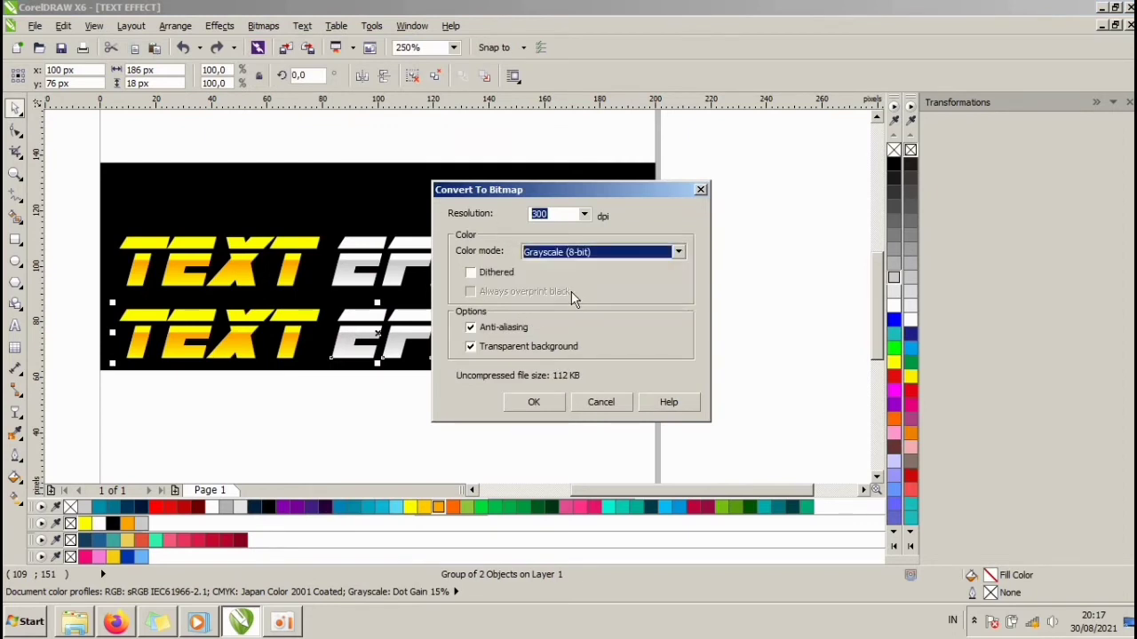
pyautogui.click(531, 404)
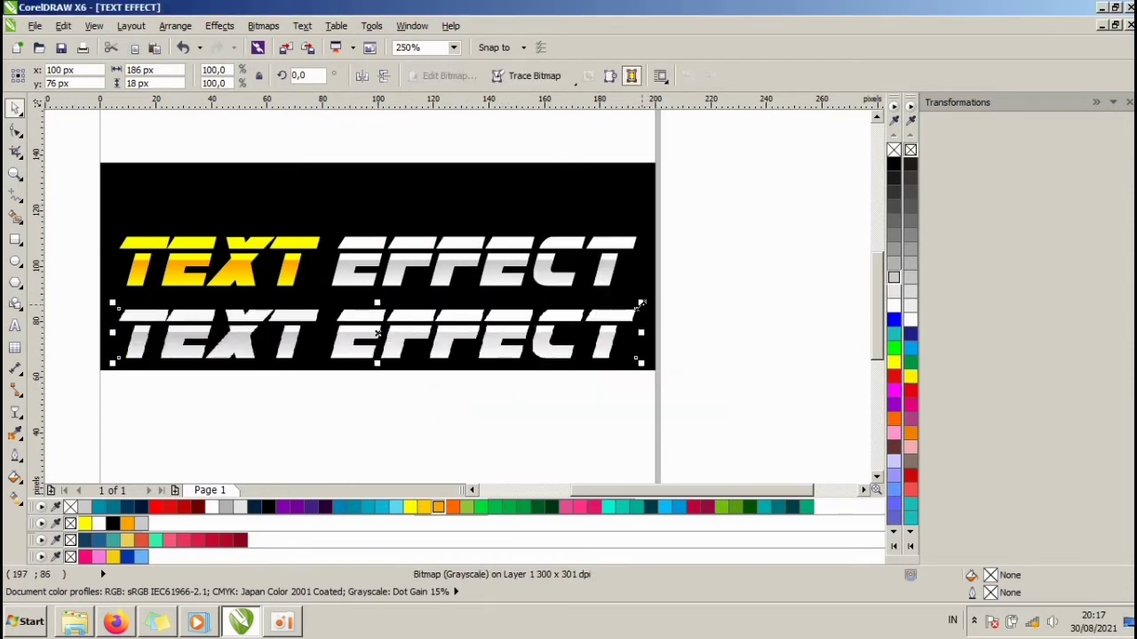
# Step: Scale the grayscale bitmap to about 39 x 4 px at the black rectangle's lower-left corner and apply Uniform transparency
pyautogui.moveTo(641, 304); pyautogui.dragTo(310, 282)
pyautogui.moveTo(306, 335); pyautogui.dragTo(233, 318)
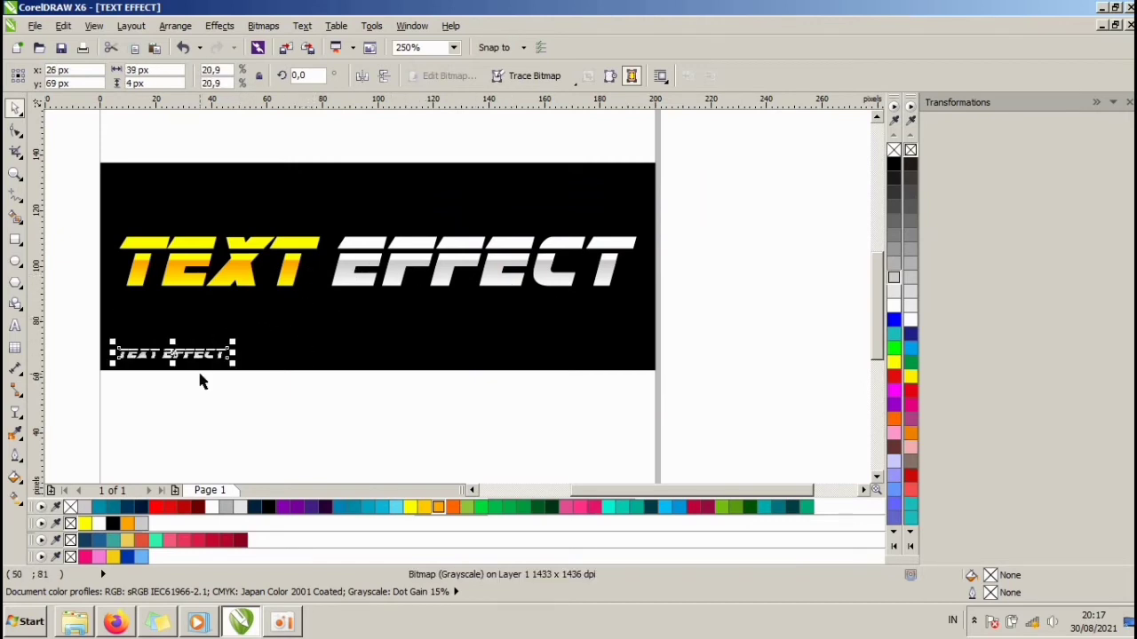
pyautogui.click(17, 414)
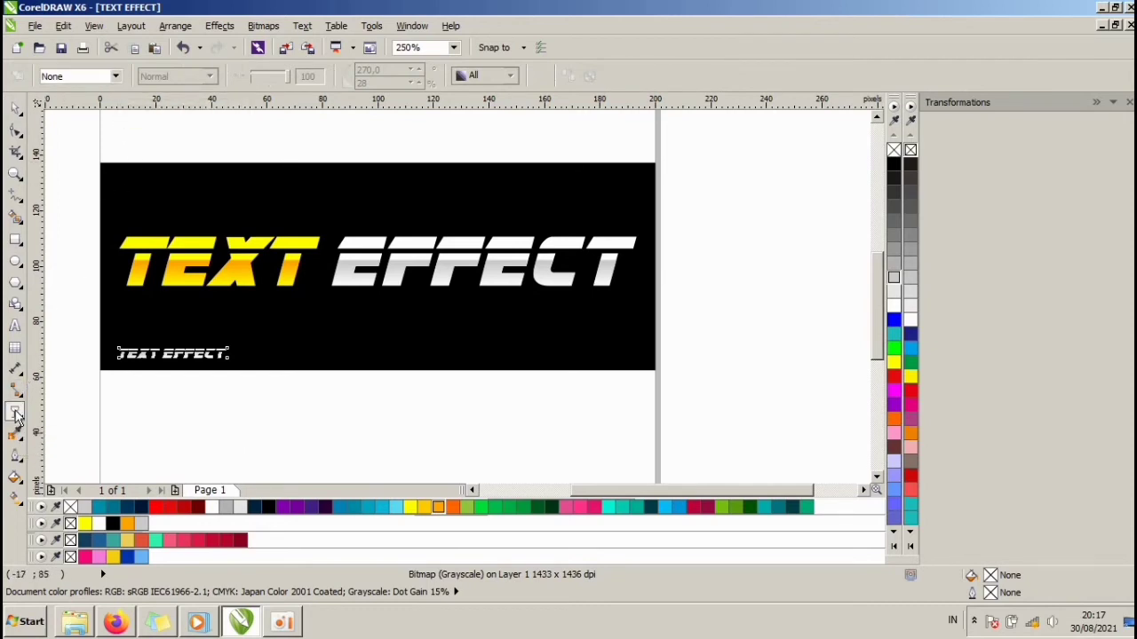
pyautogui.click(116, 75)
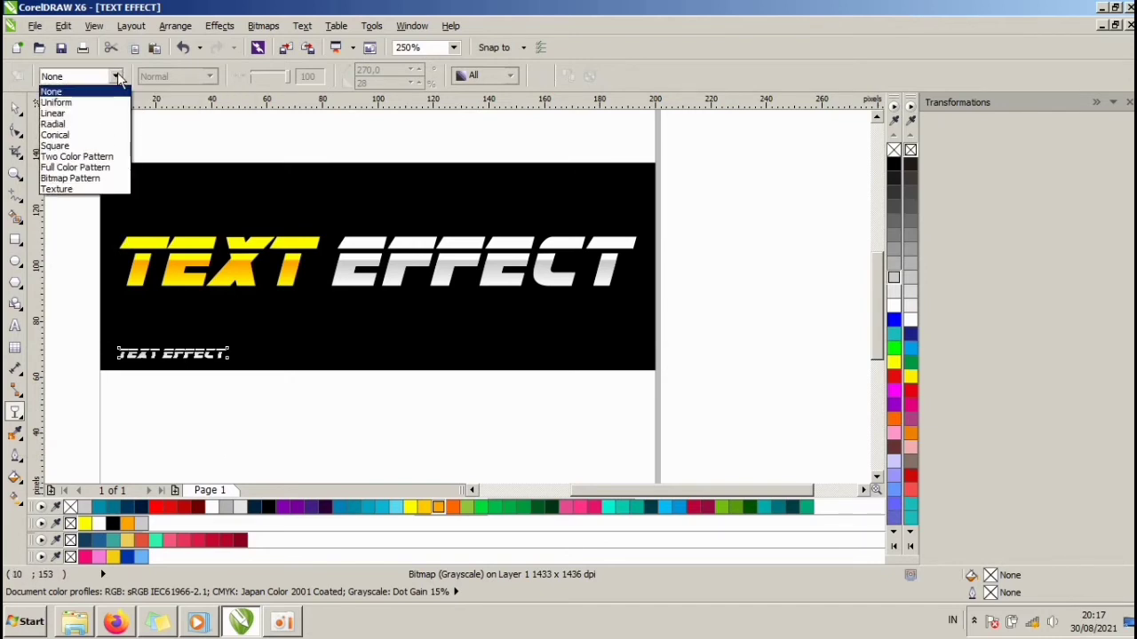
pyautogui.click(81, 104)
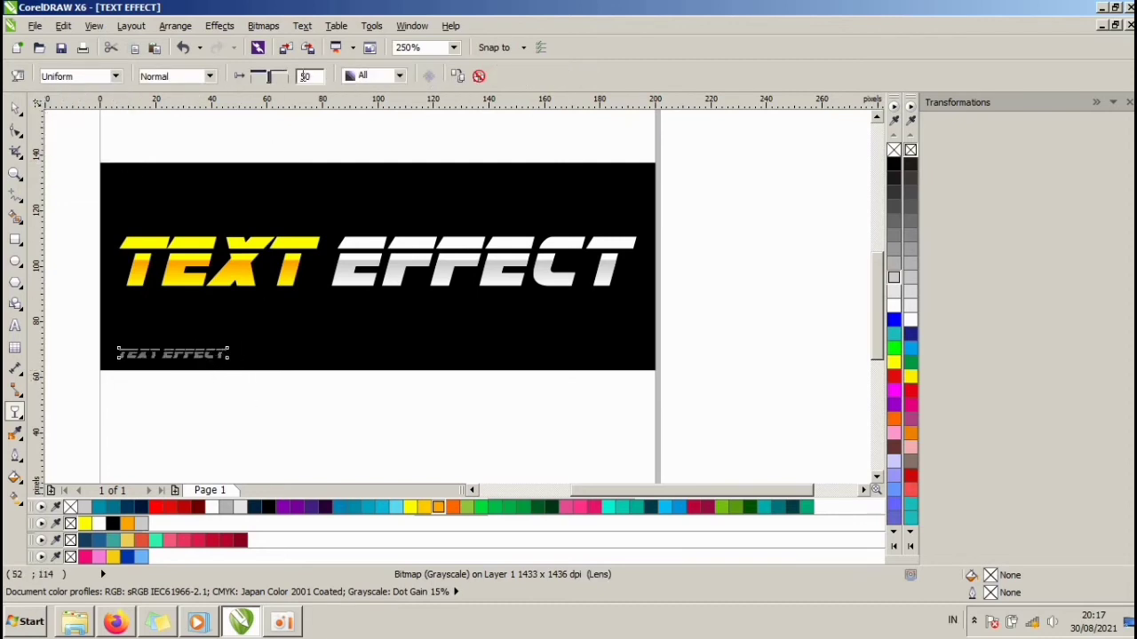
# Step: Set the grayscale bitmap's uniform transparency to 78 and enlarge it to about 51 x 5 px near the black rectangle's lower-left corner
pyautogui.moveTo(275, 79)
pyautogui.mouseDown()
pyautogui.moveTo(259, 74)
pyautogui.moveTo(278, 77)
pyautogui.mouseUp()
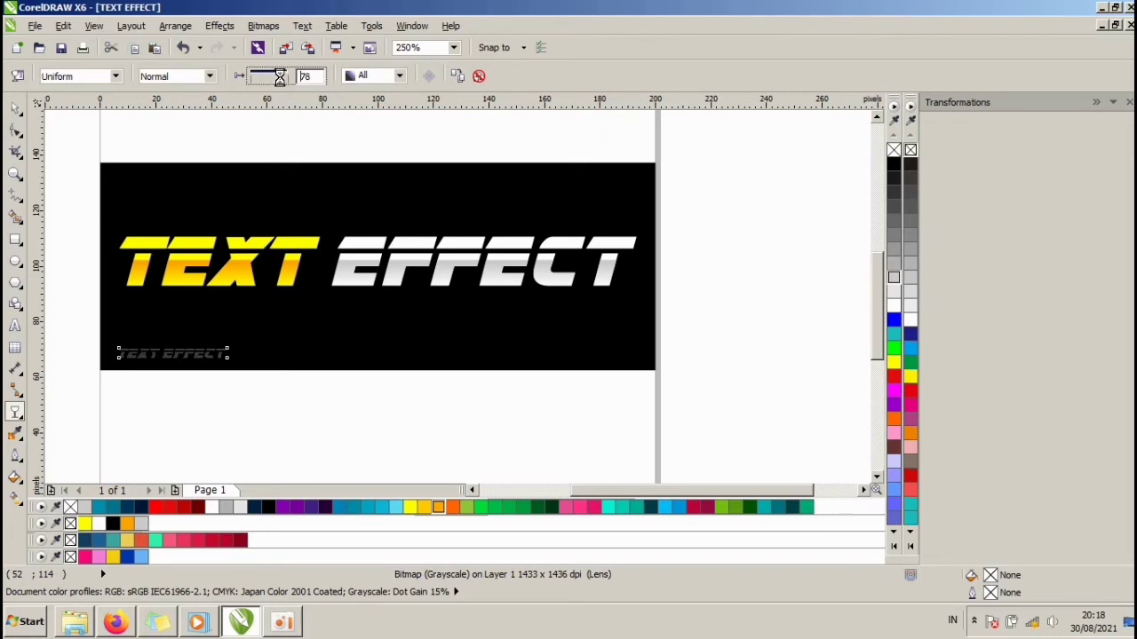
pyautogui.click(14, 108)
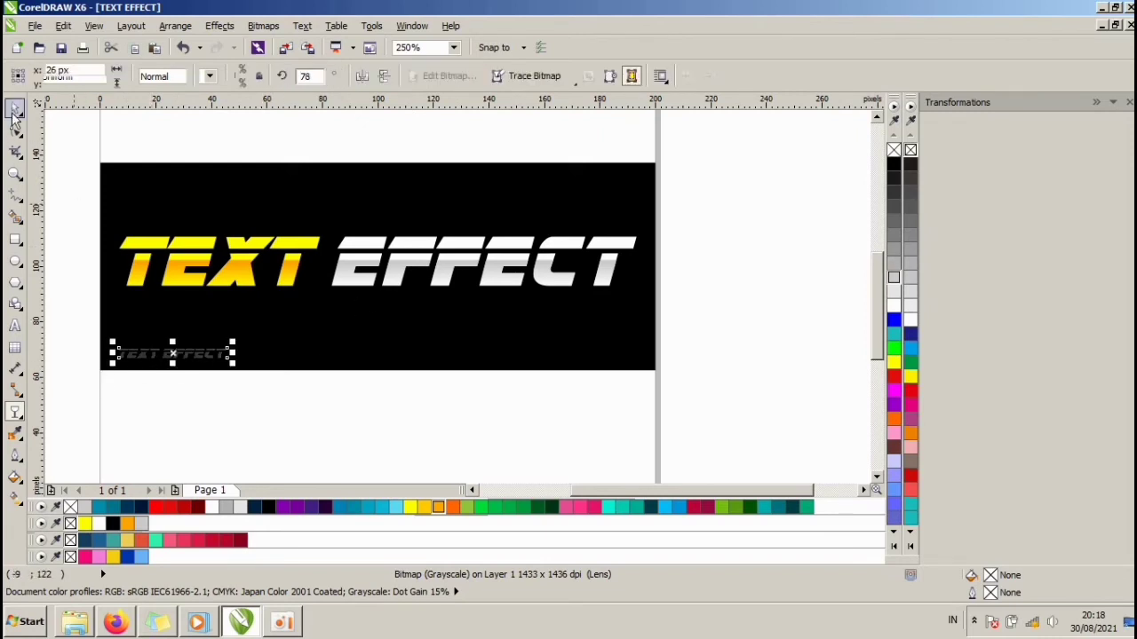
pyautogui.click(315, 353)
pyautogui.click(205, 355)
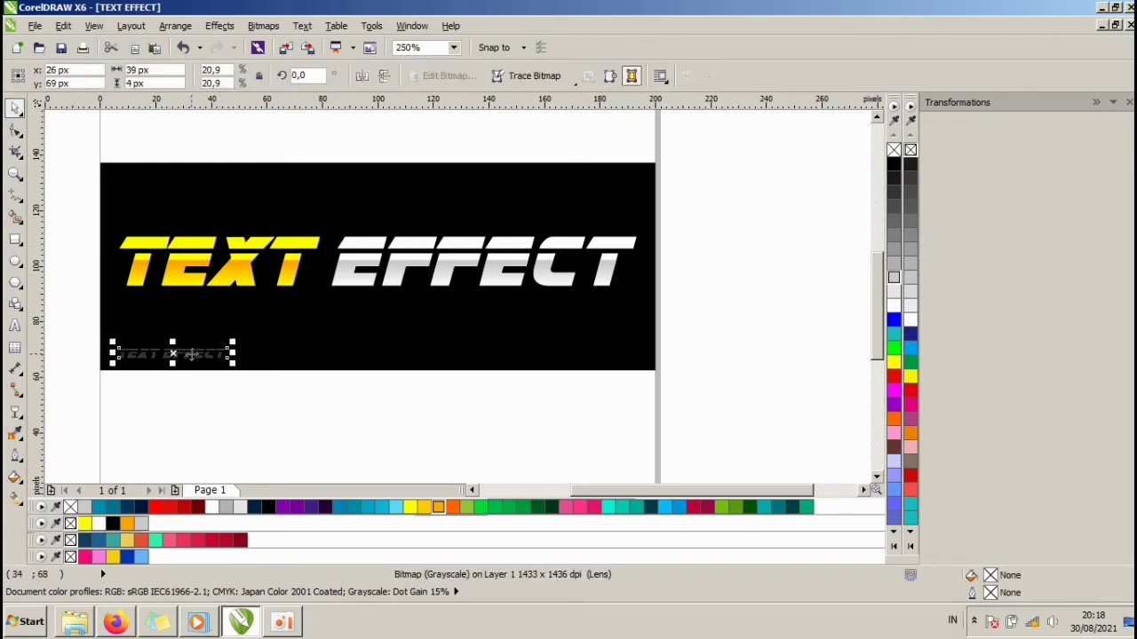
pyautogui.moveTo(188, 357); pyautogui.dragTo(253, 330)
pyautogui.click(198, 414)
pyautogui.click(209, 361)
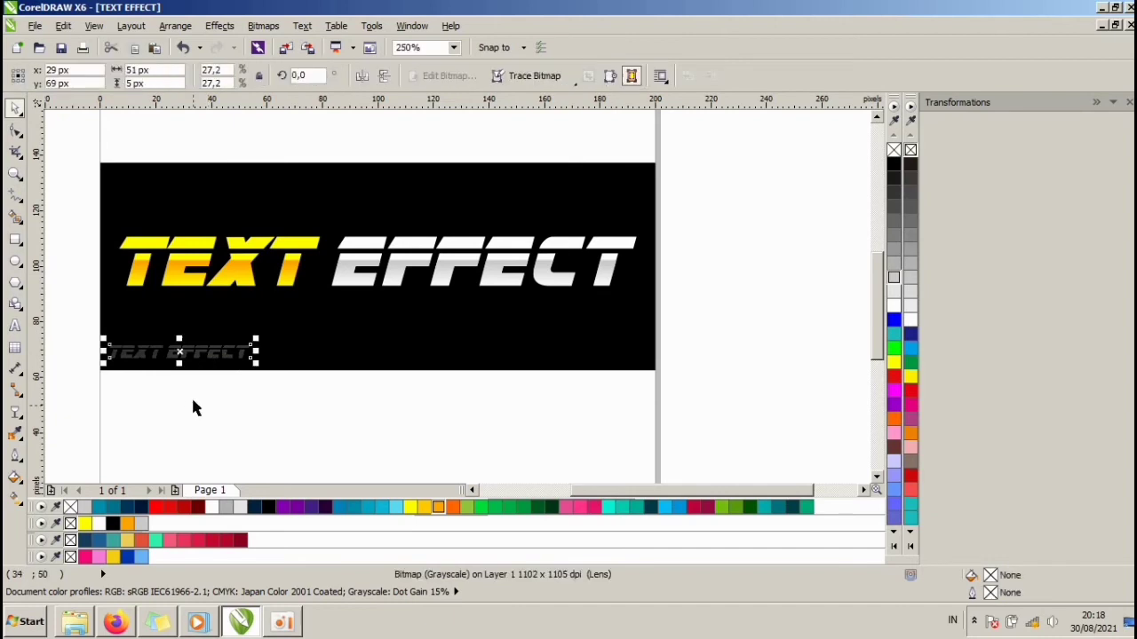
# Step: Display the Position settings of the Transformations docker for the selected bitmap
pyautogui.click(1112, 103)
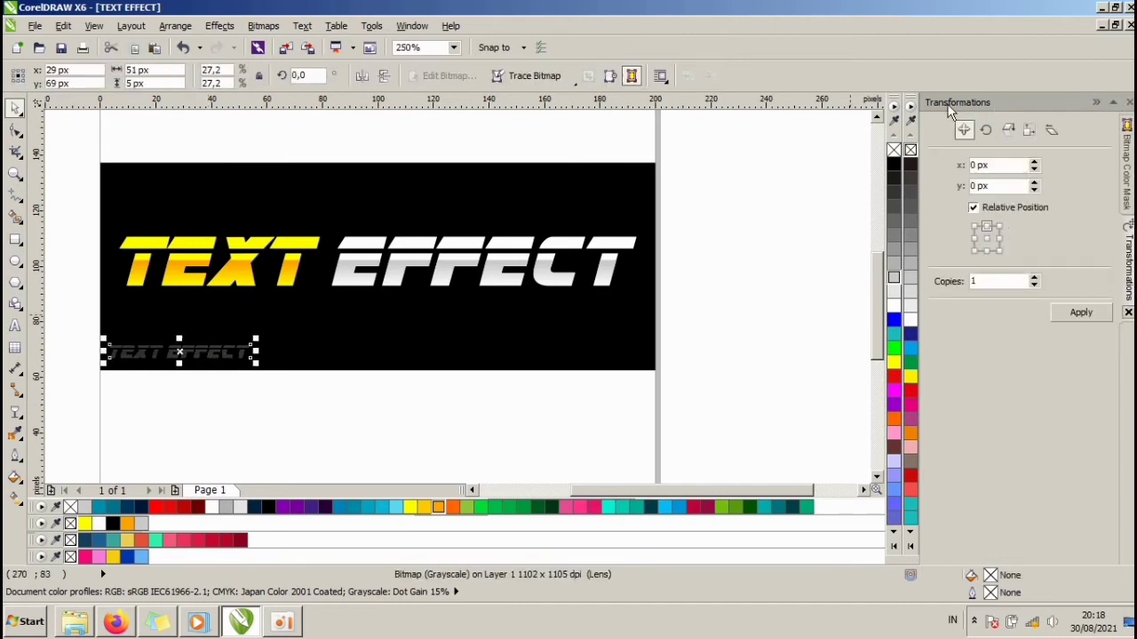
pyautogui.click(412, 34)
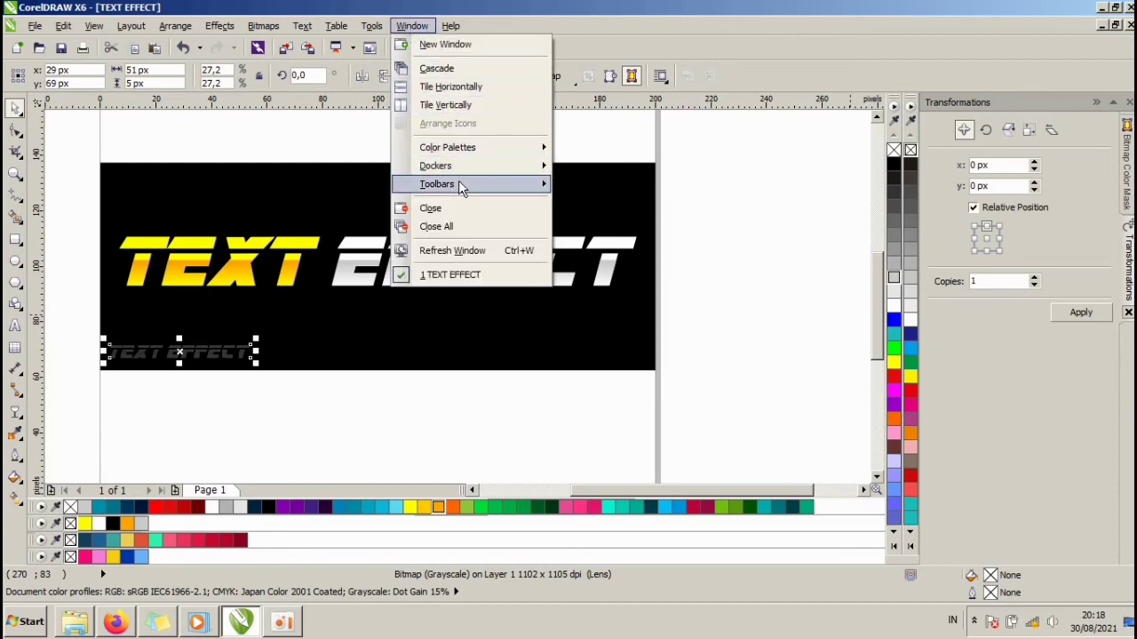
pyautogui.moveTo(462, 165)
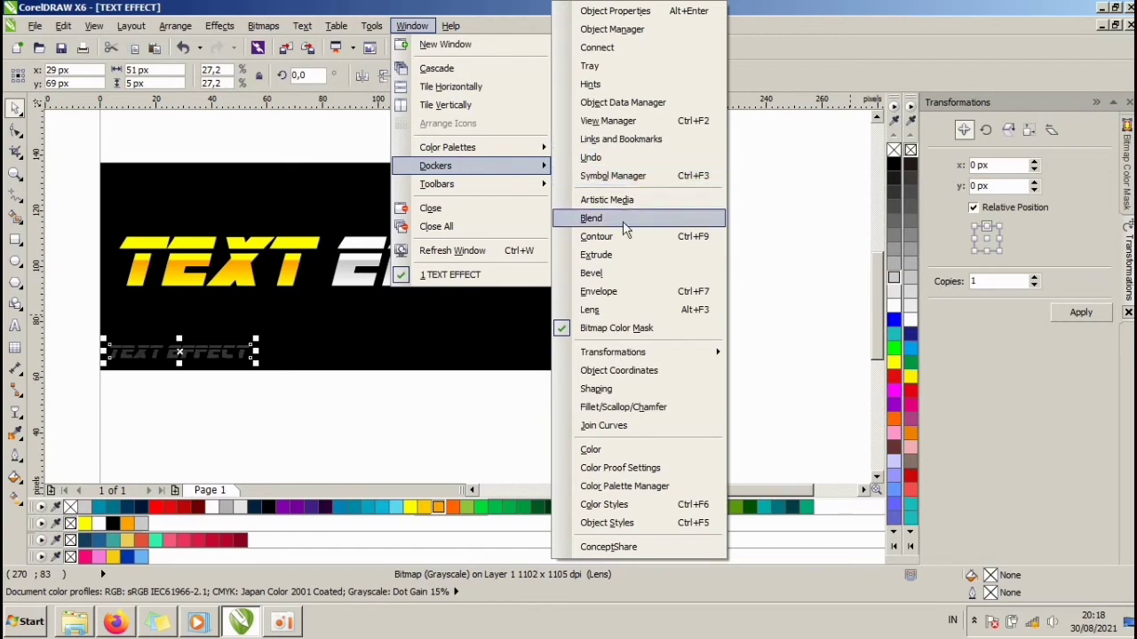
pyautogui.moveTo(608, 351)
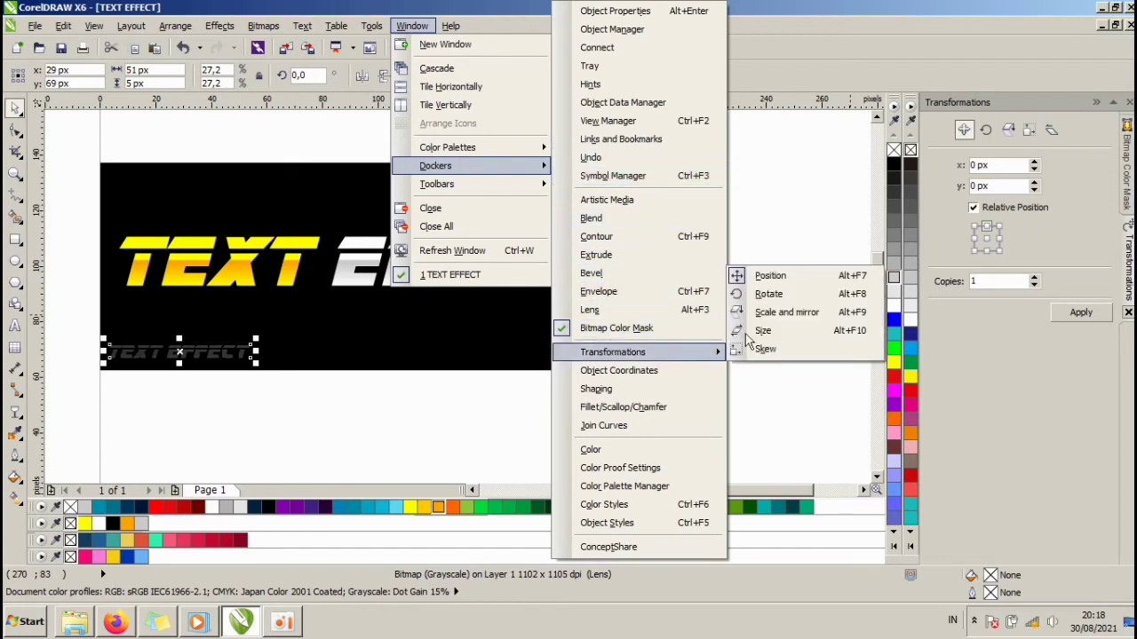
pyautogui.click(778, 277)
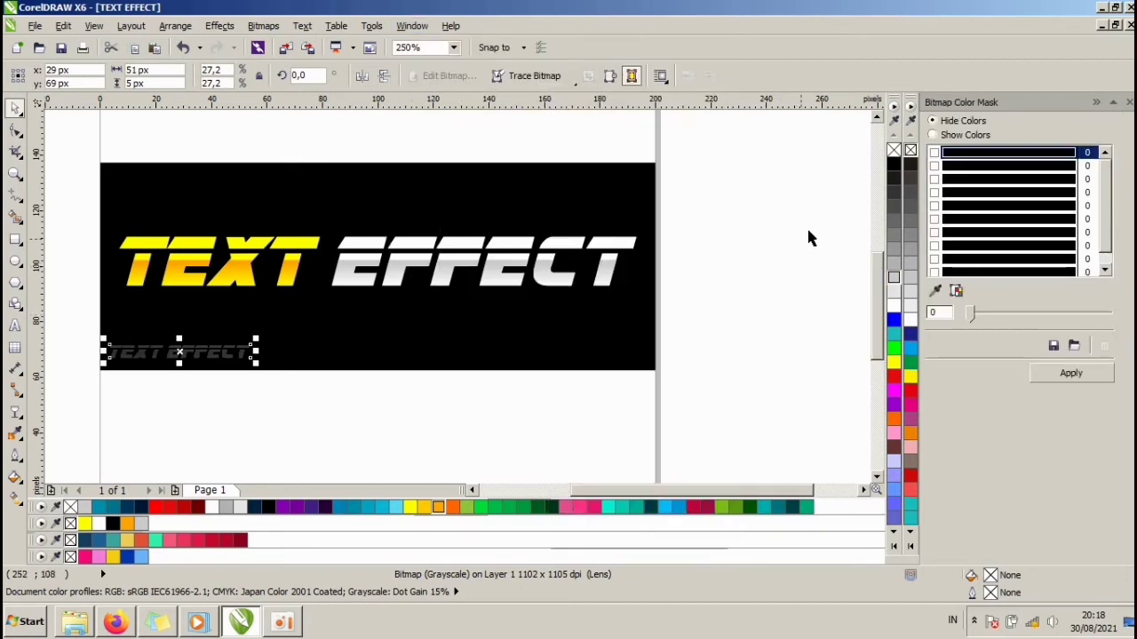
pyautogui.click(1113, 102)
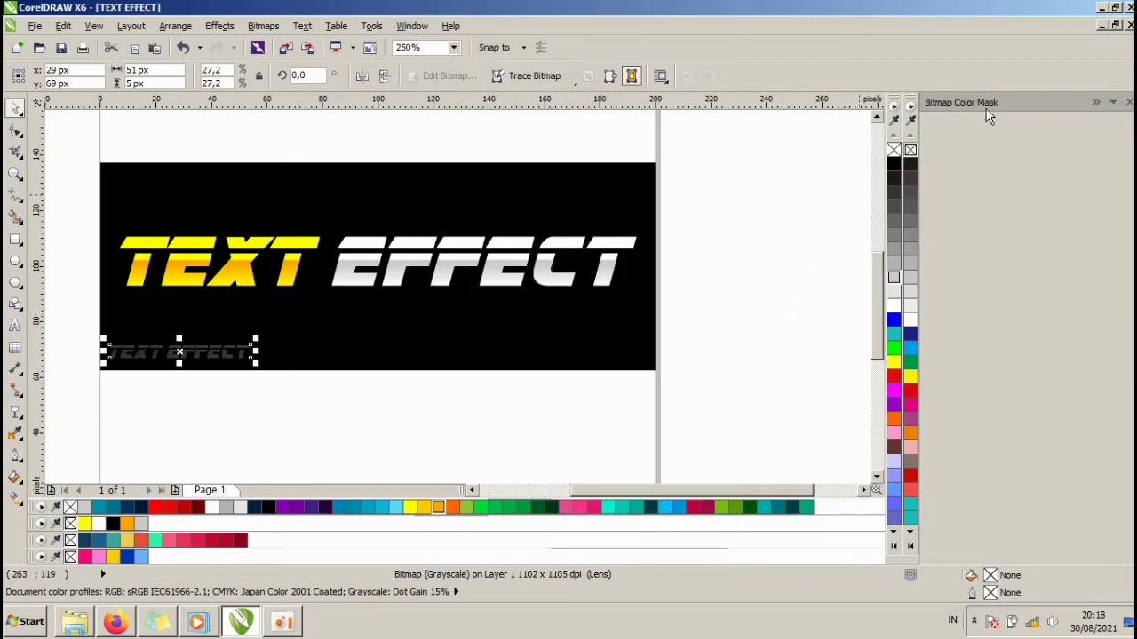
pyautogui.click(1098, 103)
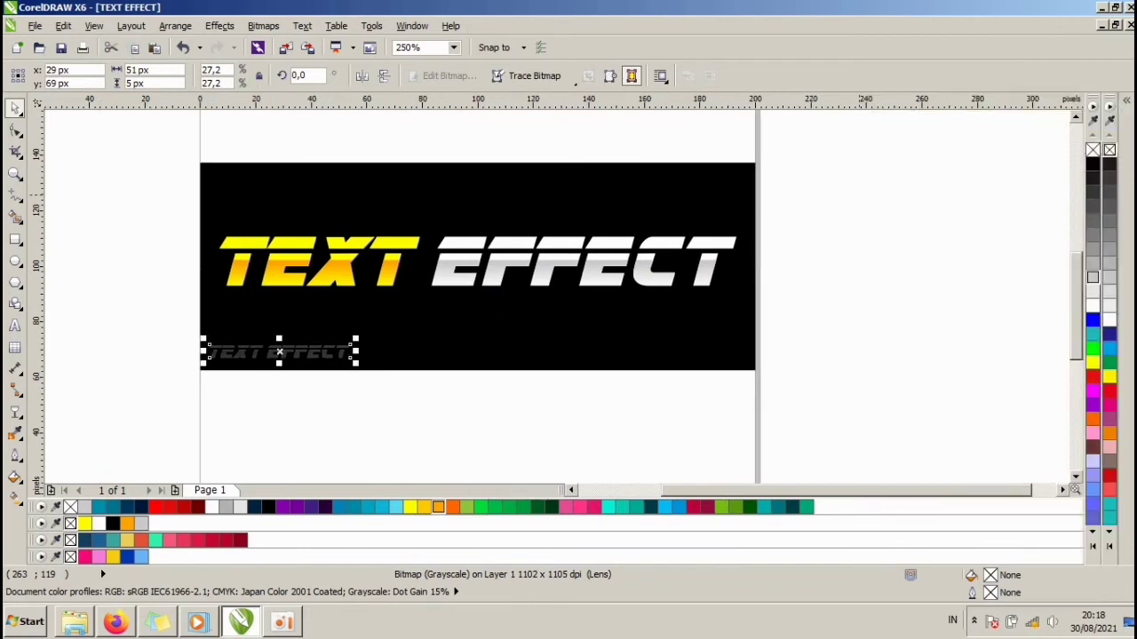
pyautogui.moveTo(1127, 109)
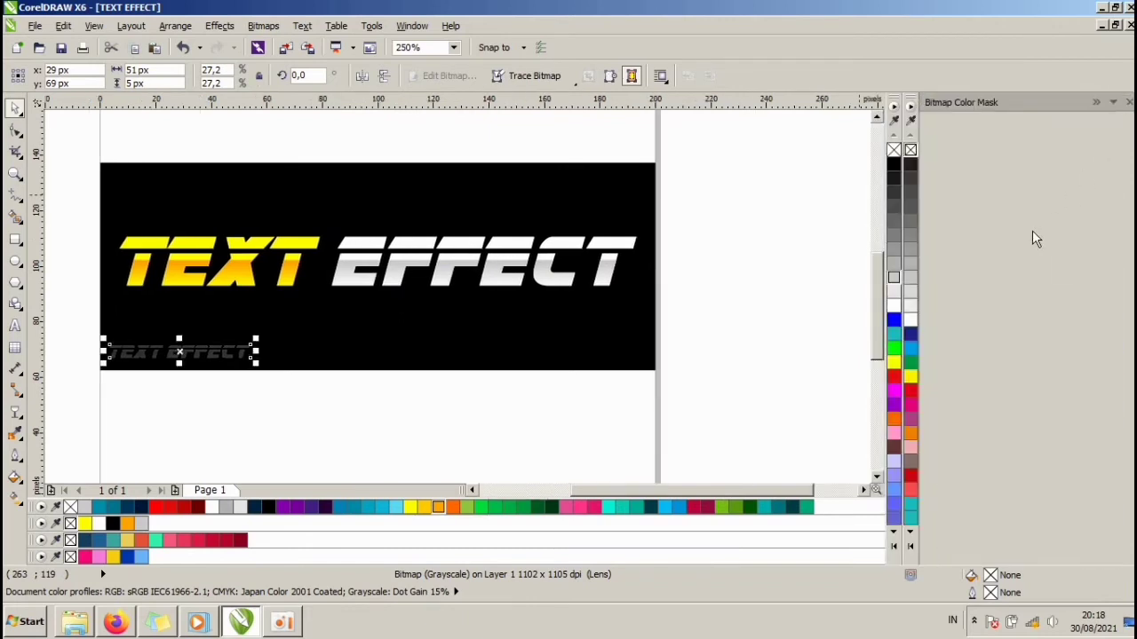
pyautogui.click(413, 26)
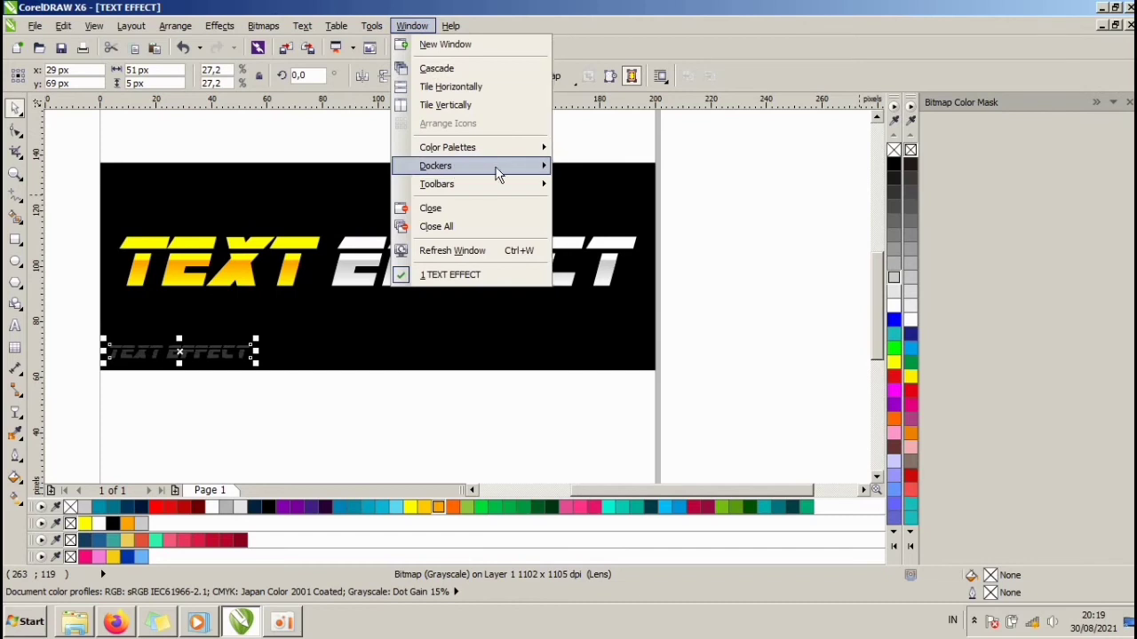
pyautogui.moveTo(497, 174)
pyautogui.moveTo(700, 360)
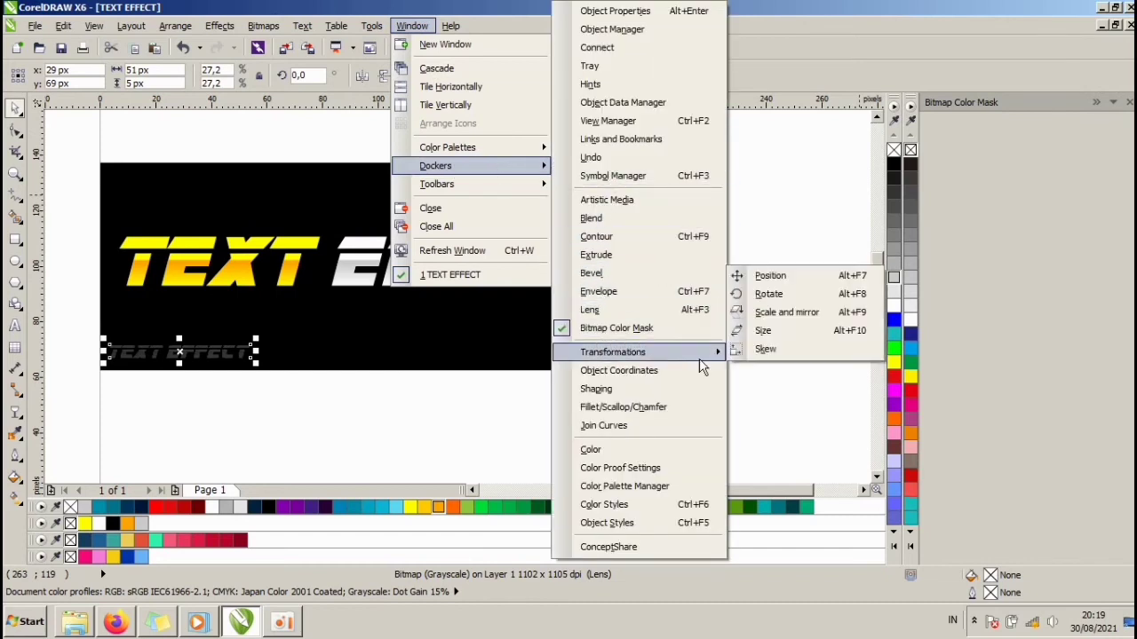
pyautogui.click(766, 276)
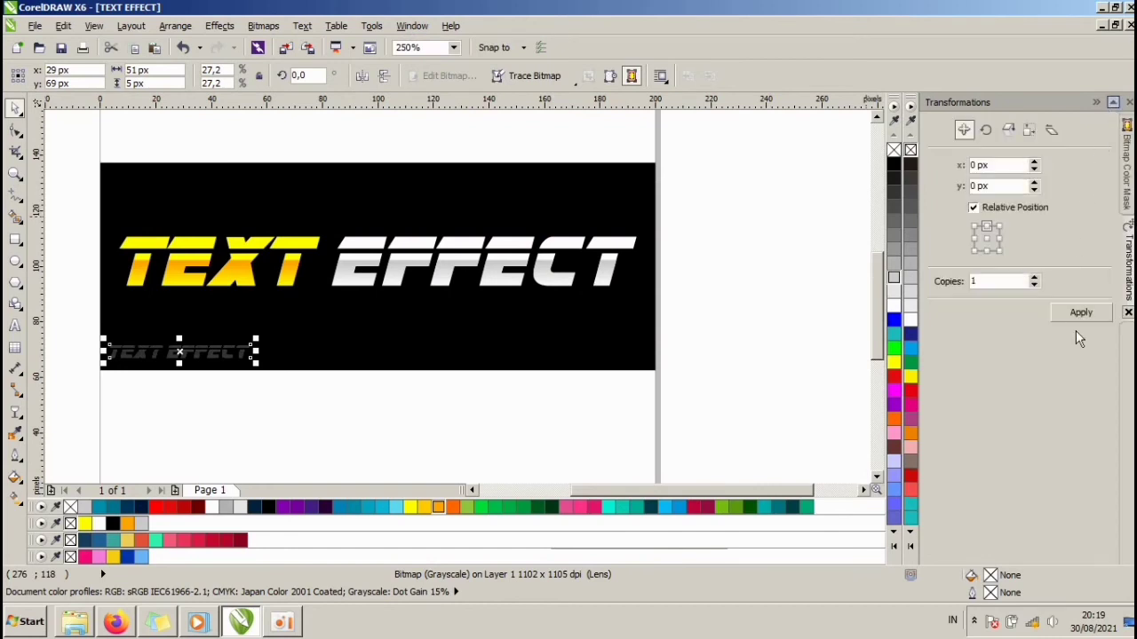
# Step: Try placing one copy of the bitmap 51 px to its right, relative to its middle right point, and undo it
pyautogui.click(974, 238)
pyautogui.click(999, 238)
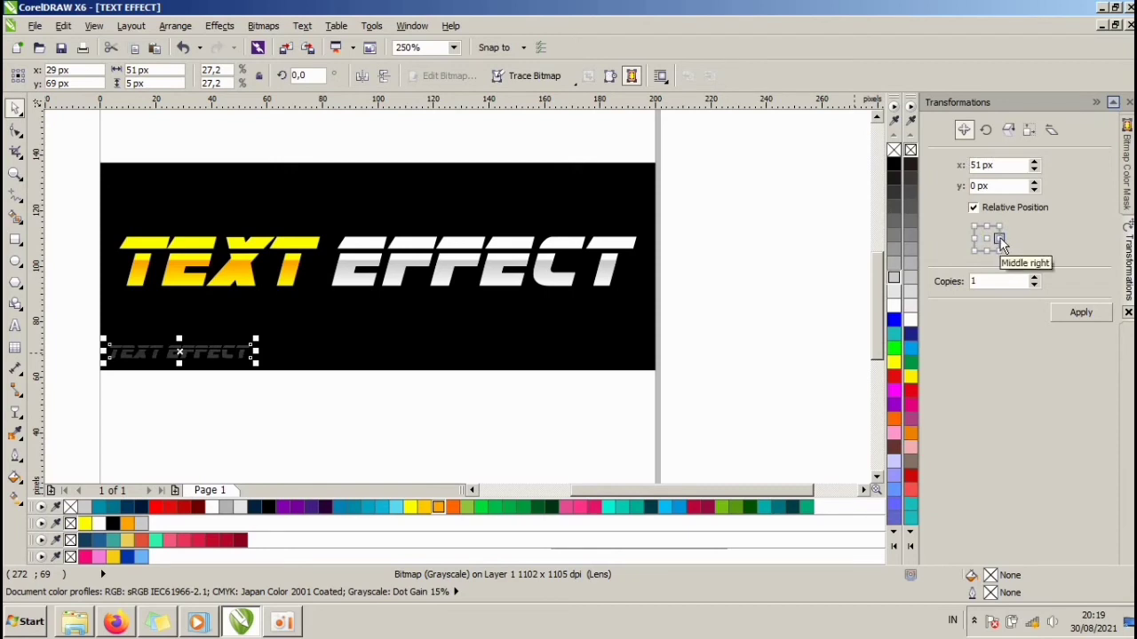
pyautogui.click(1000, 239)
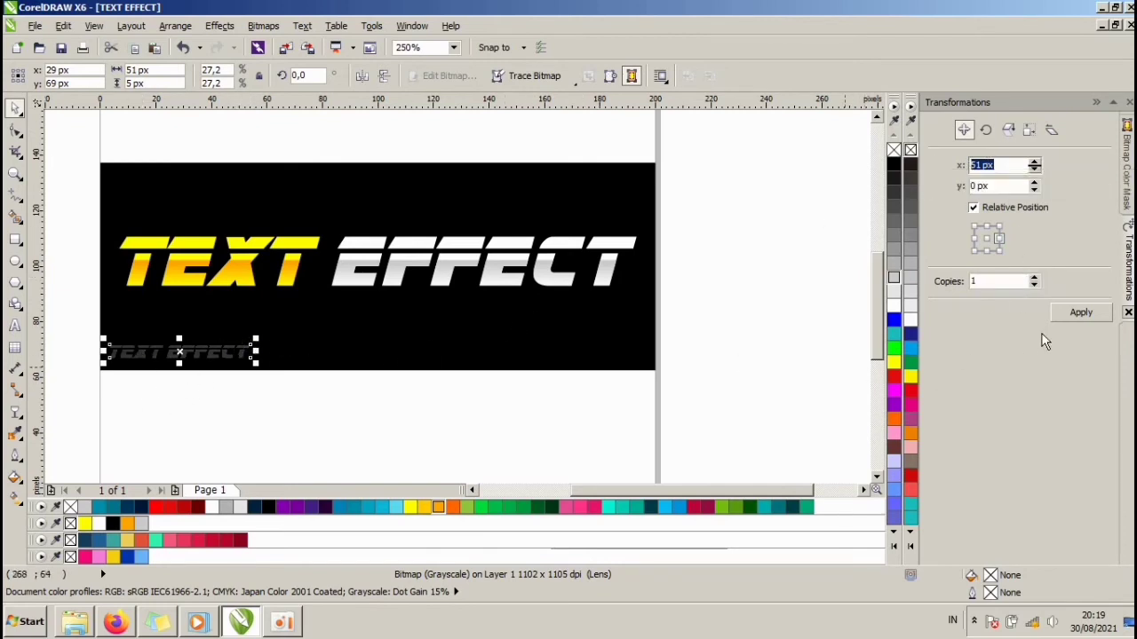
pyautogui.click(1063, 314)
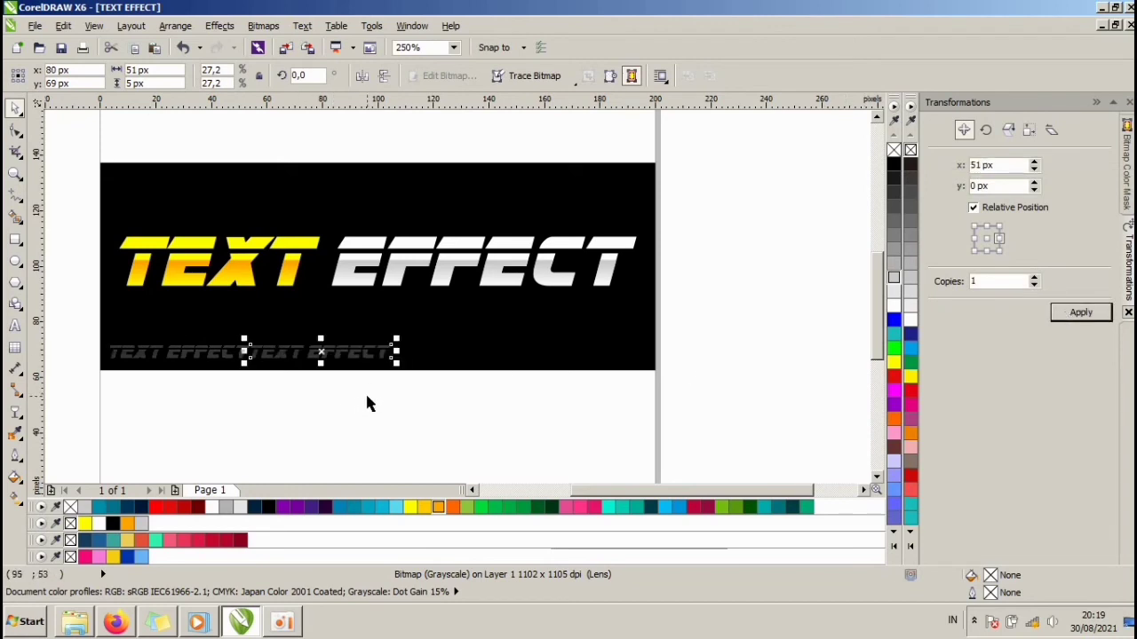
pyautogui.hotkey('ctrl', 'z')
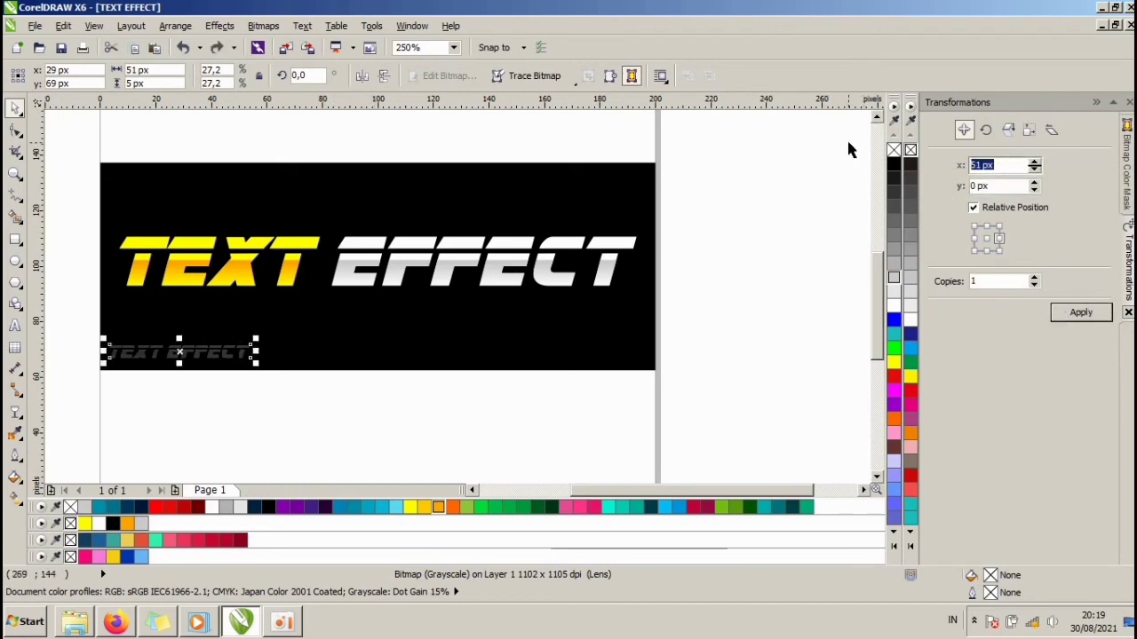
# Step: Try repeating the bitmap to the right with a 70 px horizontal offset and undo the copies
pyautogui.write('70')
pyautogui.click(1080, 313)
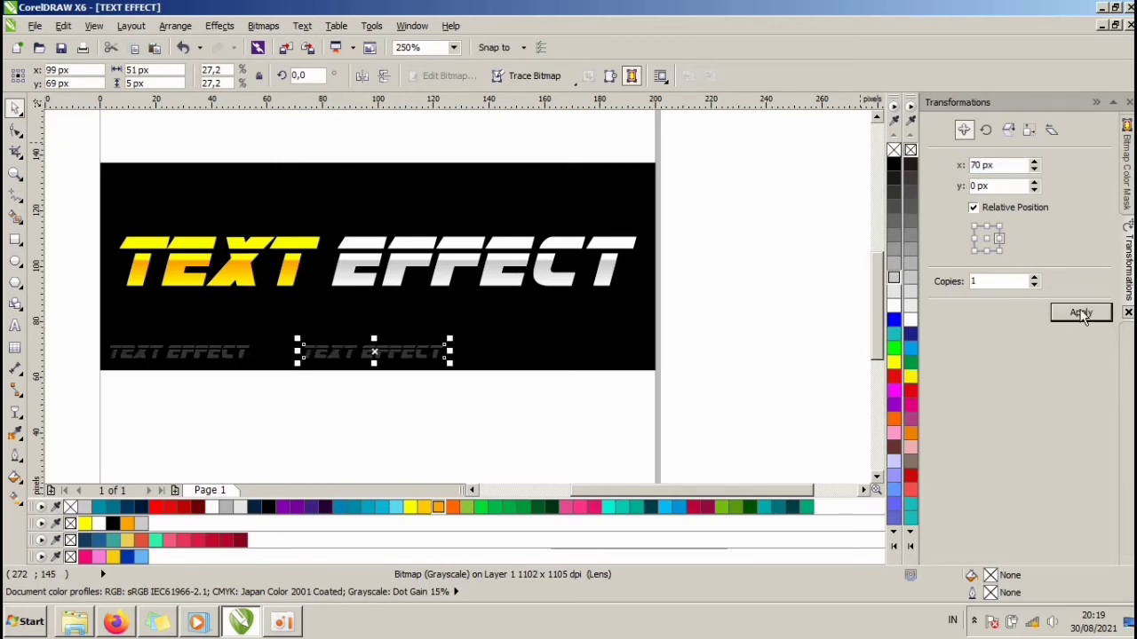
pyautogui.click(1080, 313)
pyautogui.hotkey('ctrl', 'z')
pyautogui.hotkey('ctrl', 'z')
# Step: Repeat the grayscale bitmap to the right at a 66 px relative offset, one copy at a time, to make a row of five
pyautogui.write('66')
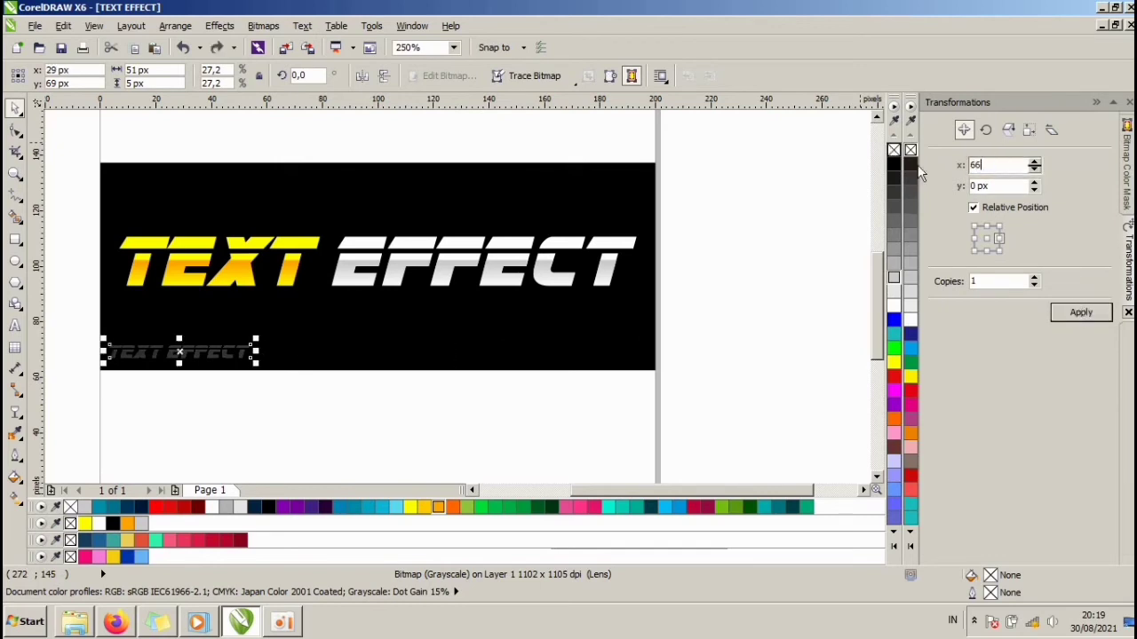
pyautogui.click(1059, 312)
pyautogui.click(1060, 312)
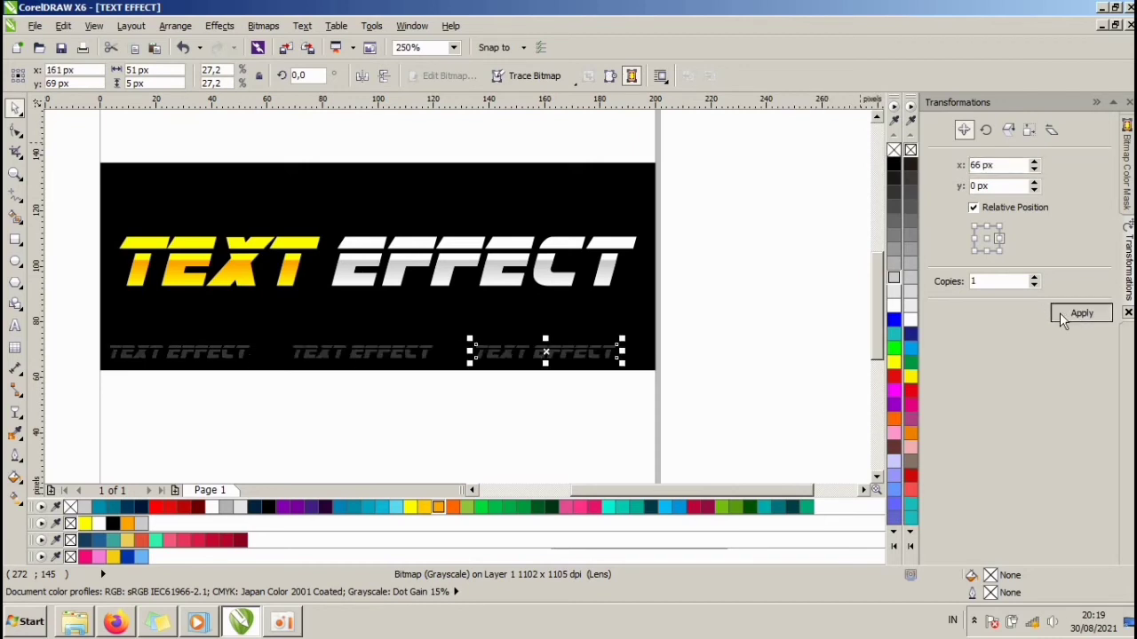
pyautogui.click(1059, 312)
pyautogui.click(1059, 313)
pyautogui.click(1060, 312)
pyautogui.click(540, 381)
# Step: Group the five bitmaps and duplicate the row as a staggered second row below, centred at about x 125, y 70 px
pyautogui.scroll(-1, 460, 321)
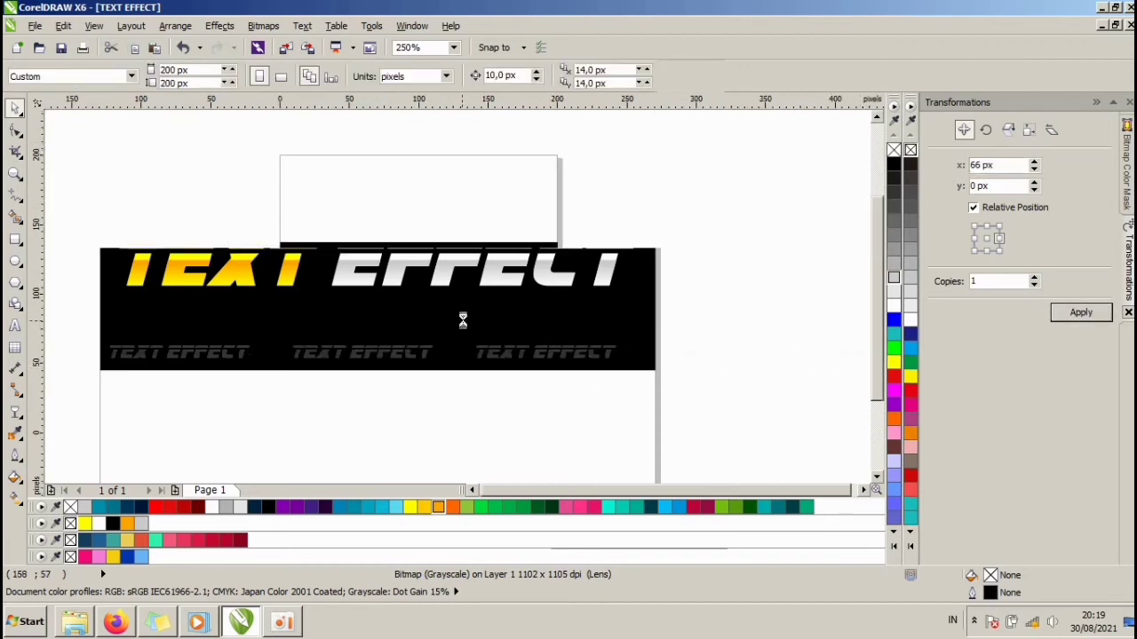
pyautogui.moveTo(766, 399); pyautogui.dragTo(233, 302)
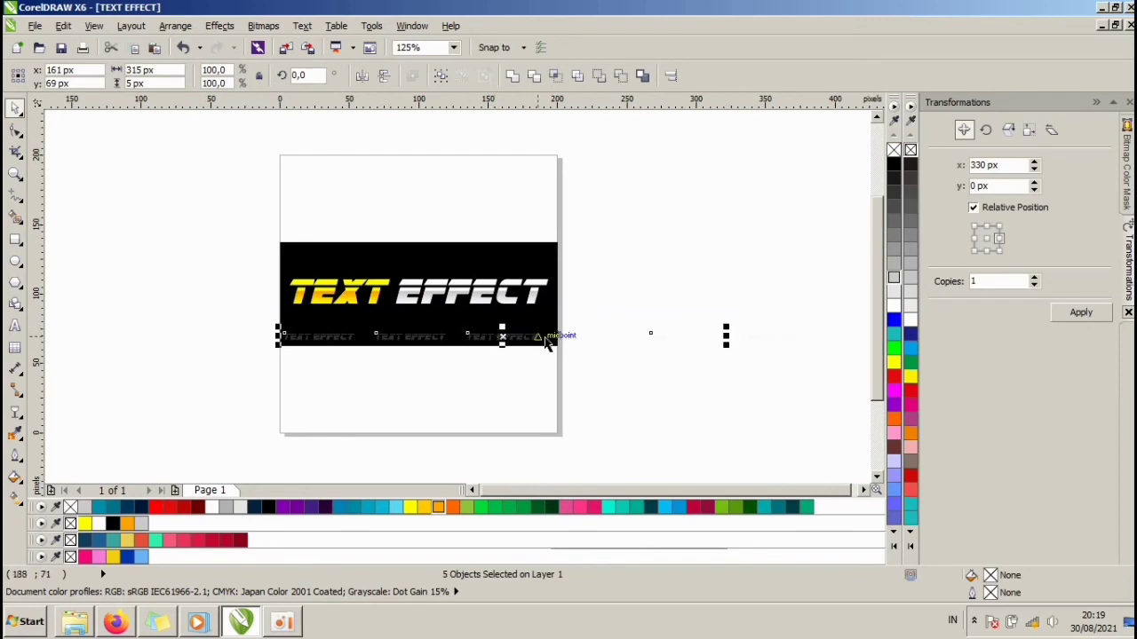
pyautogui.hotkey('ctrl', 'g')
pyautogui.moveTo(500, 337); pyautogui.dragTo(400, 335)
# Step: Duplicate the two staggered rows upward twice, centred at about y 100 px and y 125 px, to cover the black rectangle
pyautogui.scroll(2, 505, 322)
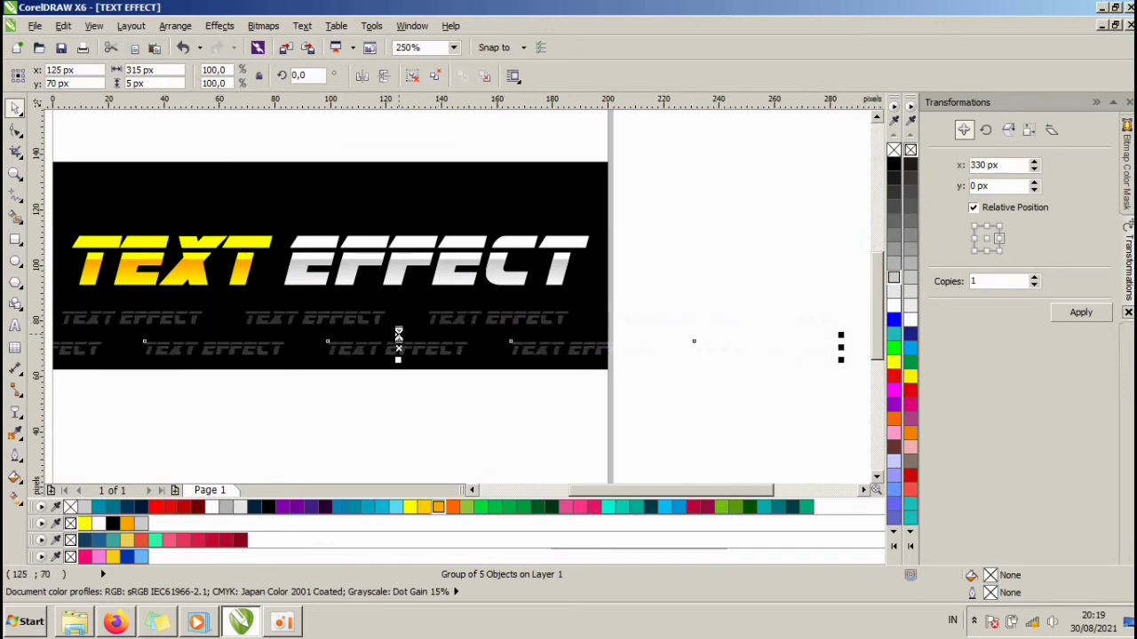
pyautogui.click(459, 321)
pyautogui.keyDown('shift'); pyautogui.click(447, 347); pyautogui.keyUp('shift')
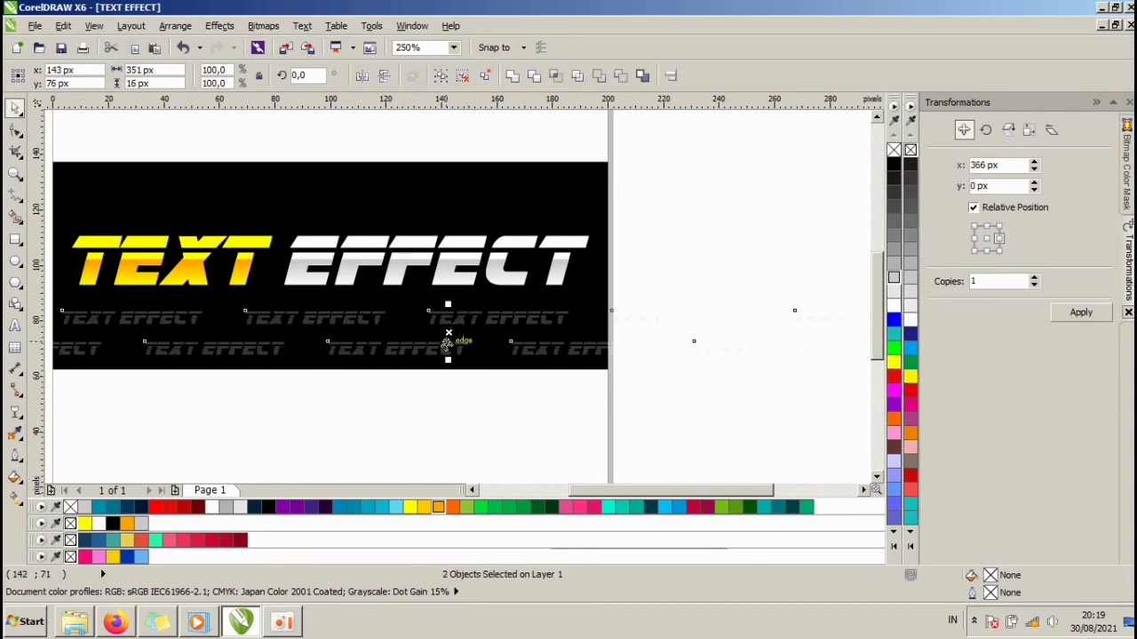
pyautogui.moveTo(448, 344); pyautogui.dragTo(449, 277)
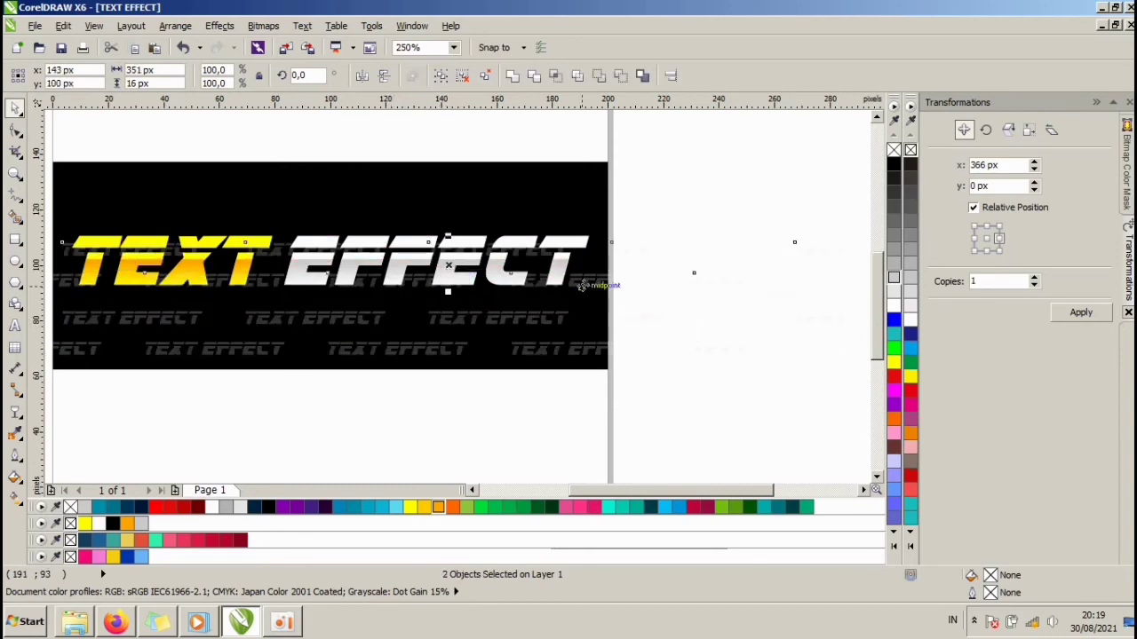
pyautogui.moveTo(582, 285); pyautogui.dragTo(583, 211)
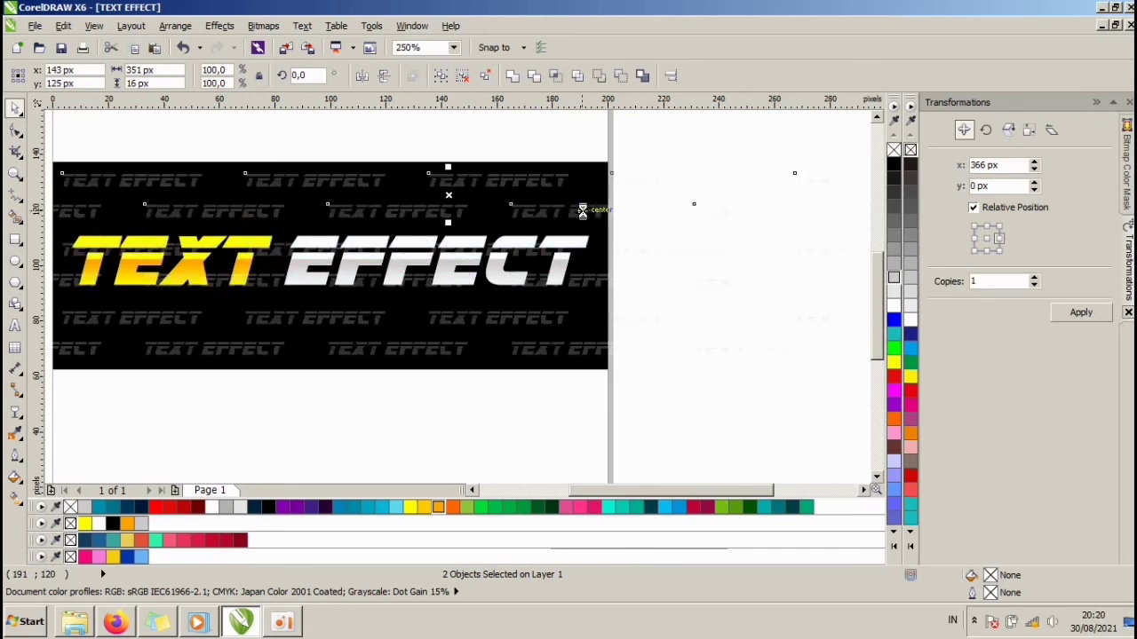
# Step: Group all six staggered bitmap rows together
pyautogui.scroll(-1, 582, 212)
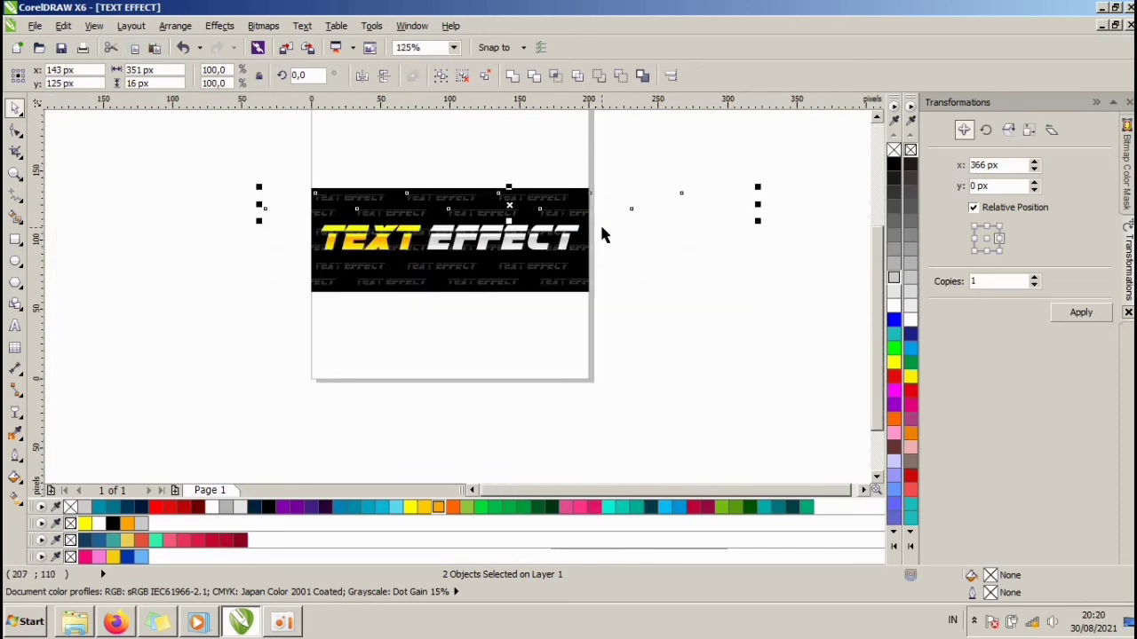
pyautogui.moveTo(622, 320); pyautogui.dragTo(700, 165)
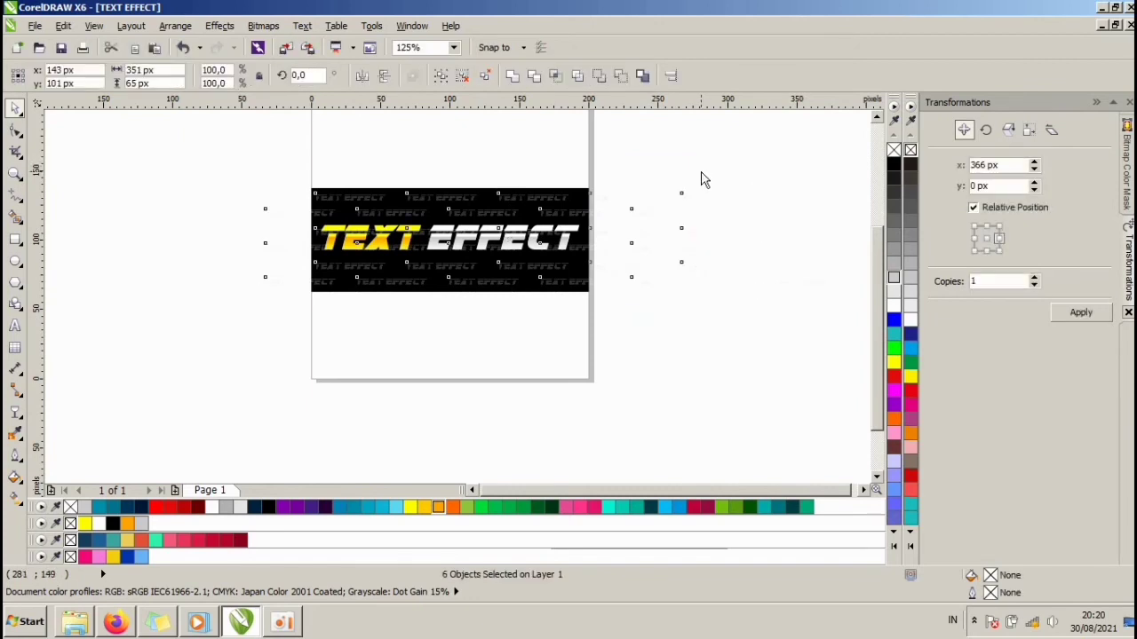
pyautogui.hotkey('ctrl', 'g')
# Step: Try rotating the six-row pattern group and undo the rotation
pyautogui.click(675, 195)
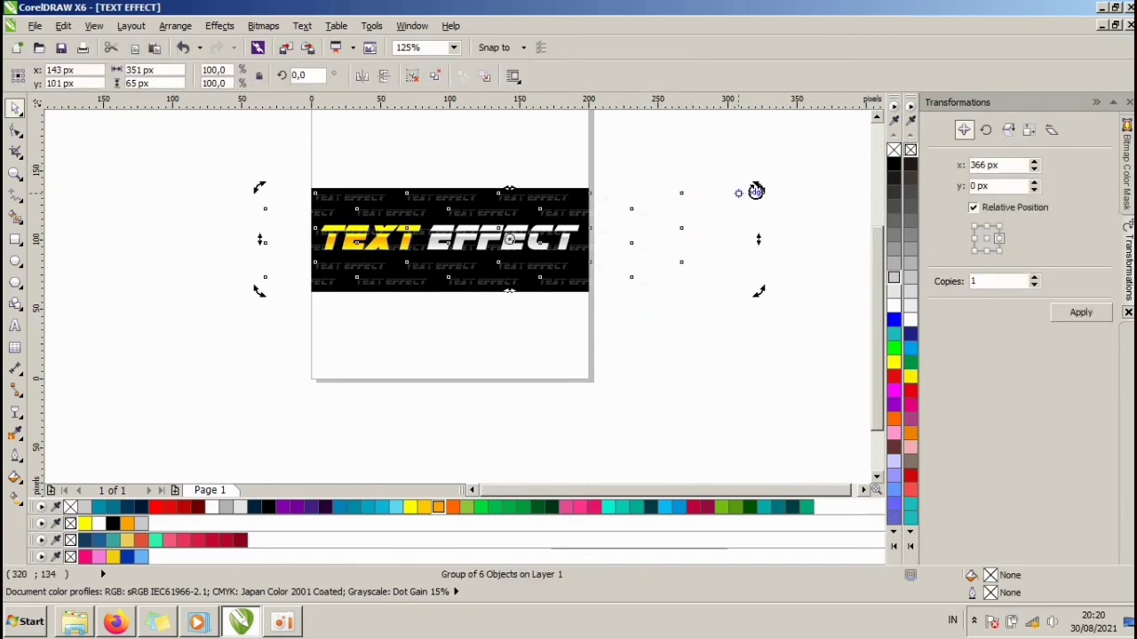
pyautogui.moveTo(756, 190); pyautogui.dragTo(755, 154)
pyautogui.hotkey('ctrl', 'z')
pyautogui.click(620, 216)
# Step: Duplicate the six-row pattern group above the original, continuing the row spacing past the black rectangle's upper edge
pyautogui.moveTo(578, 214); pyautogui.dragTo(583, 127)
pyautogui.scroll(2, 508, 160)
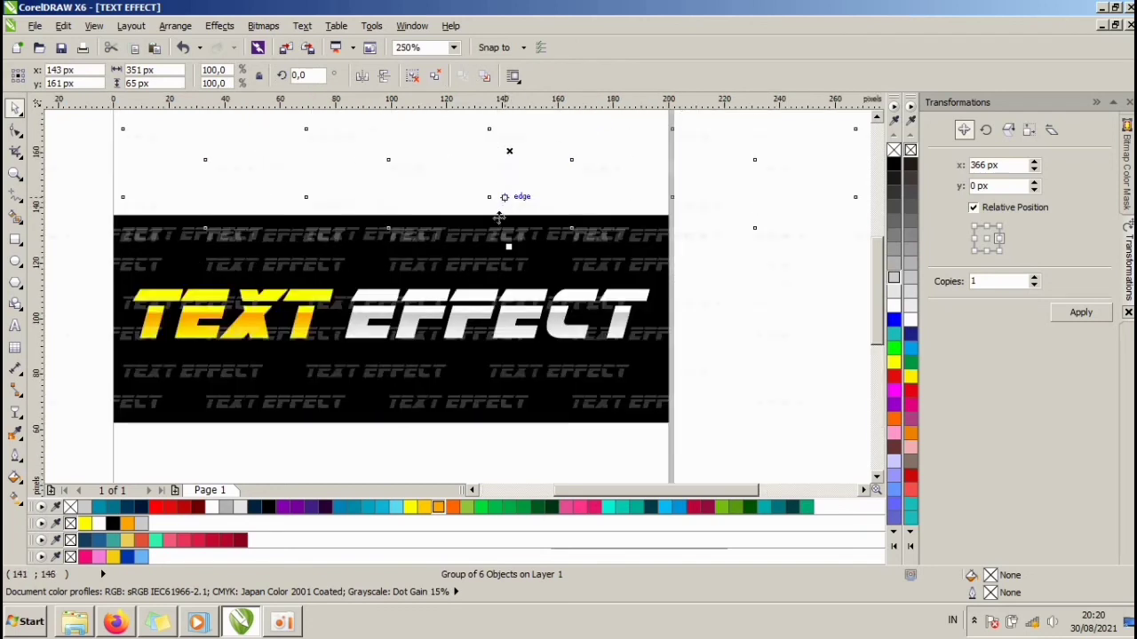
pyautogui.moveTo(507, 233); pyautogui.dragTo(507, 190)
# Step: Move both pattern groups down together to about y 129 px and group them
pyautogui.keyDown('shift'); pyautogui.click(524, 249); pyautogui.keyUp('shift')
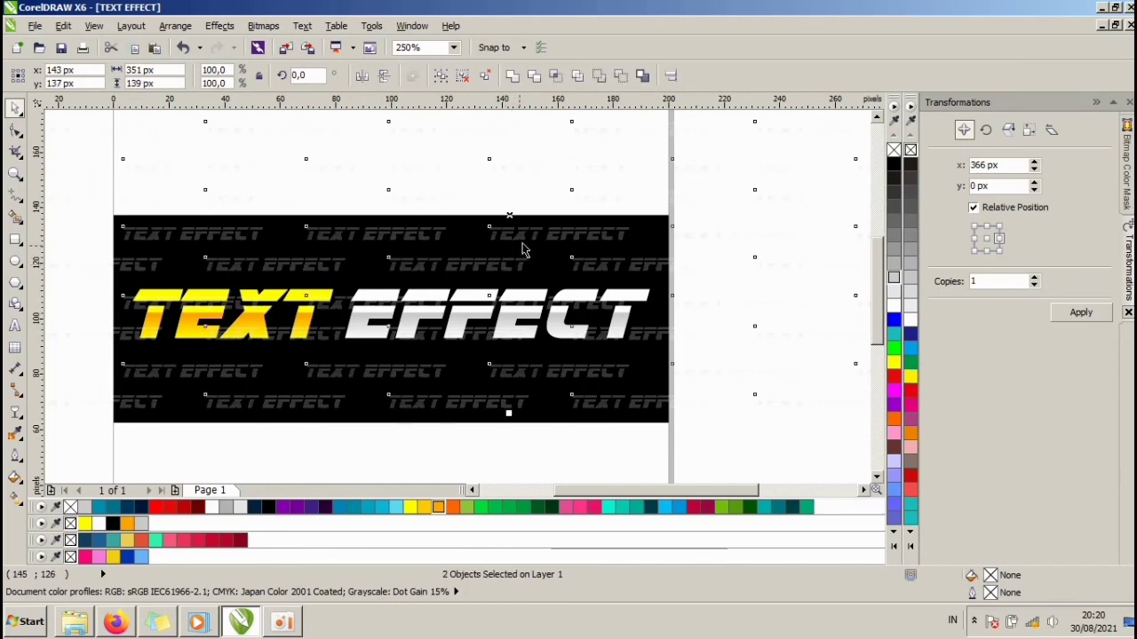
pyautogui.moveTo(524, 251); pyautogui.dragTo(525, 265)
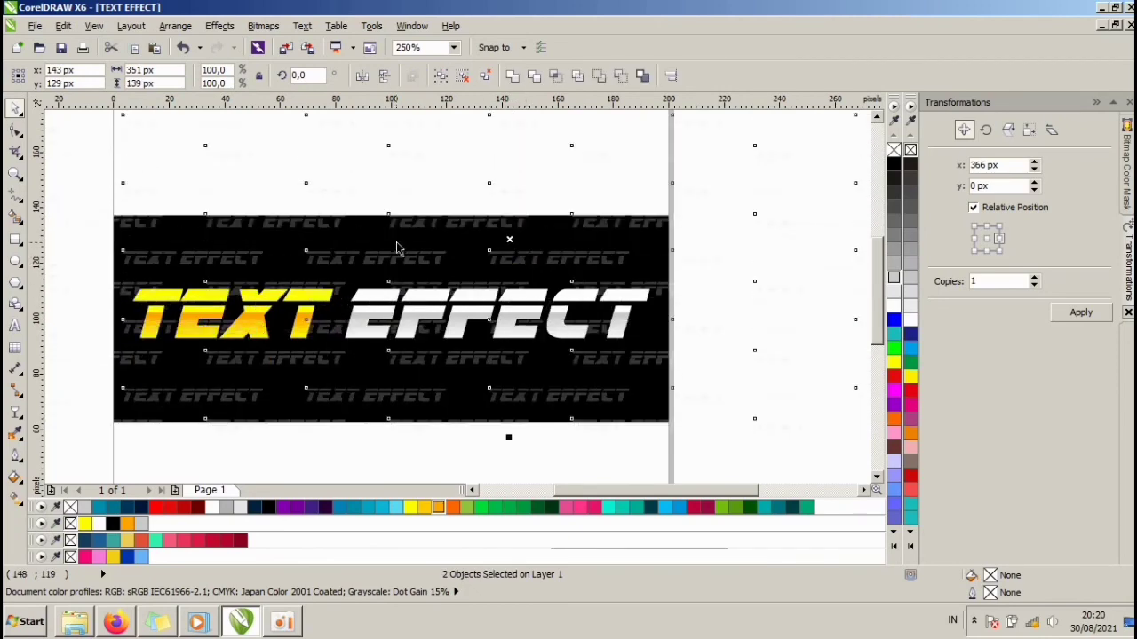
pyautogui.hotkey('ctrl', 'g')
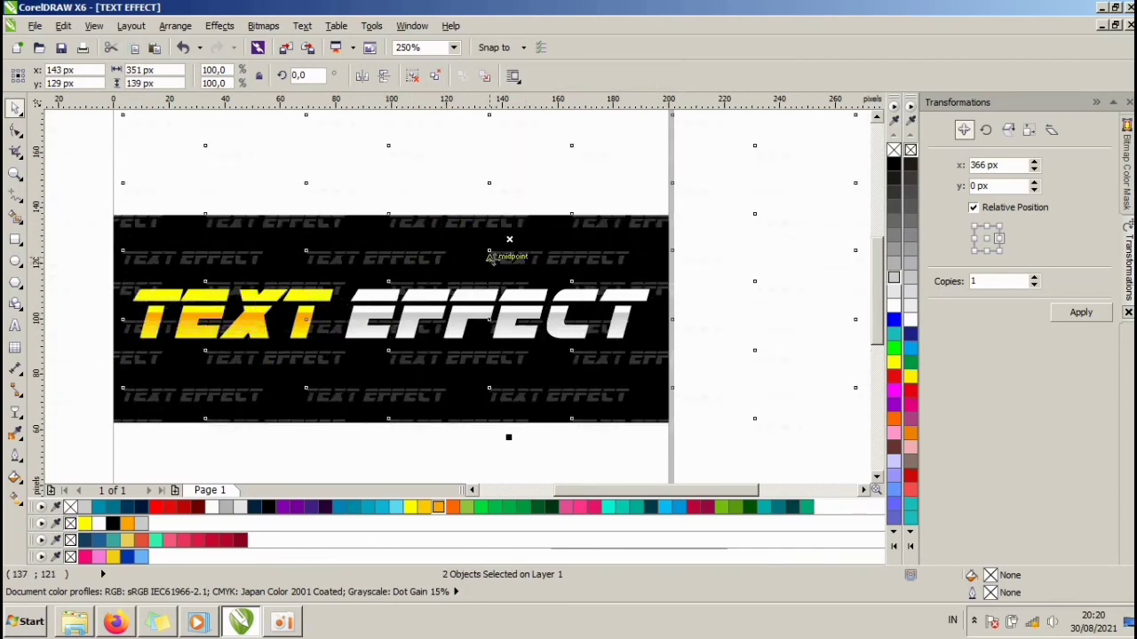
# Step: Scale the combined pattern group proportionally to about 87.3% and move it down to about y 103 px
pyautogui.scroll(-2, 490, 253)
pyautogui.moveTo(748, 144); pyautogui.dragTo(669, 173)
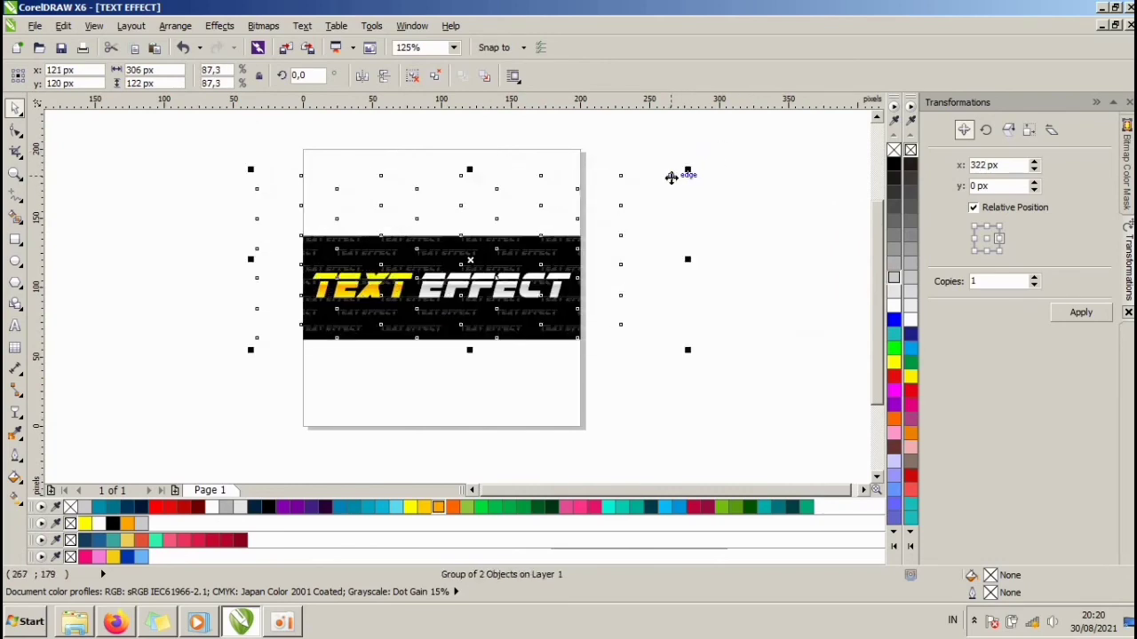
pyautogui.moveTo(616, 223); pyautogui.dragTo(619, 229)
pyautogui.click(619, 228)
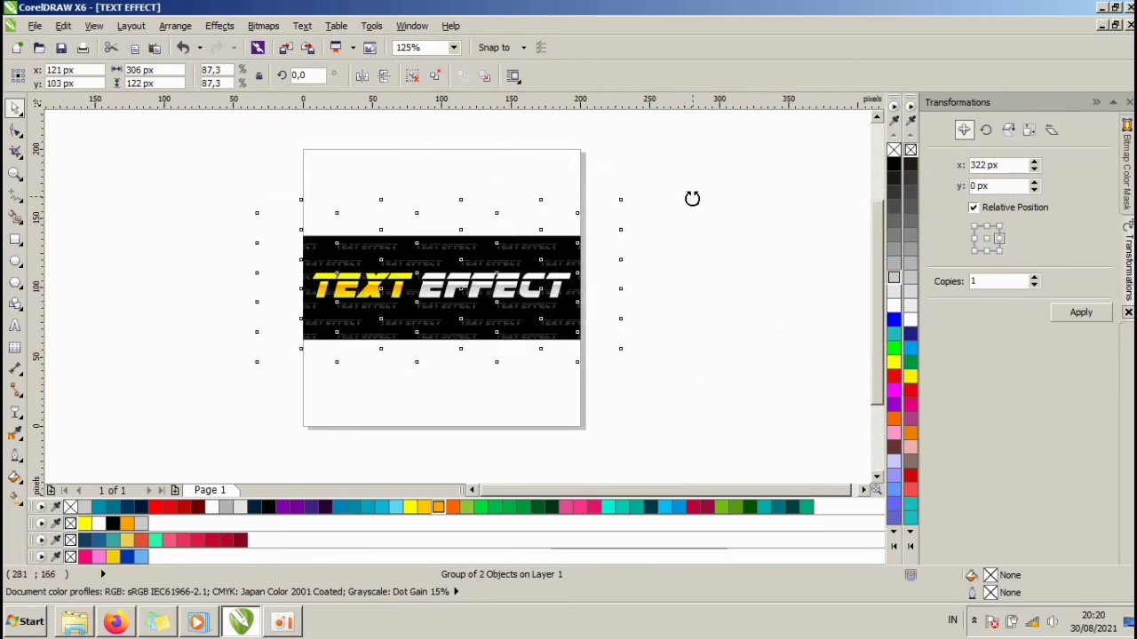
# Step: Rotate the combined pattern group counterclockwise by about 13.5° so its text rows run diagonally across the banner
pyautogui.moveTo(690, 198); pyautogui.dragTo(672, 135)
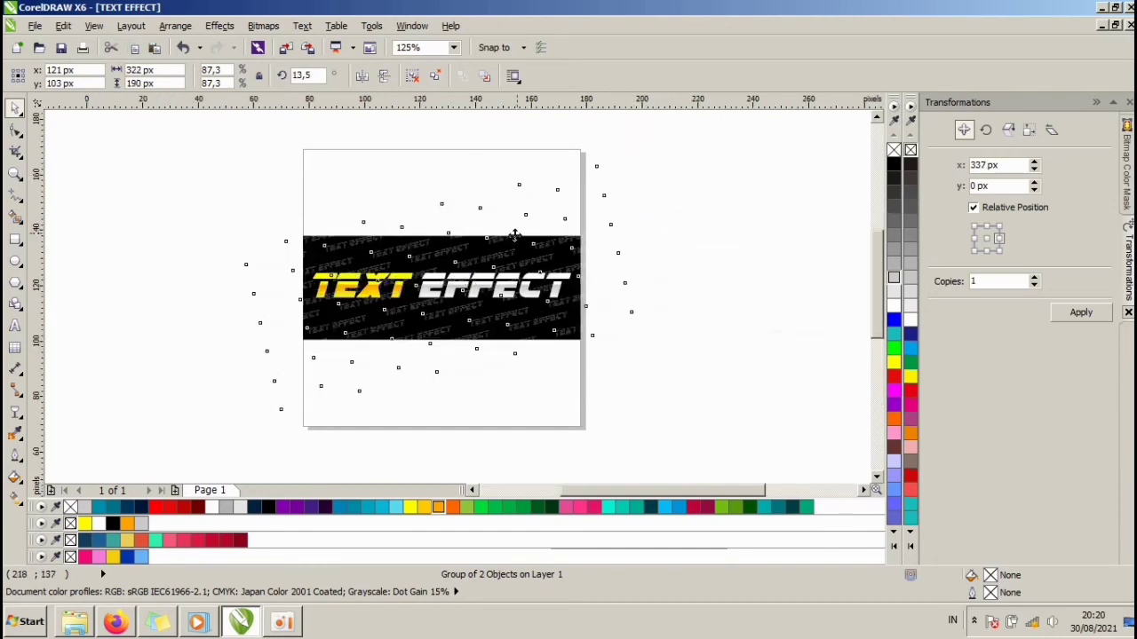
pyautogui.scroll(3, 548, 233)
pyautogui.scroll(-4, 548, 232)
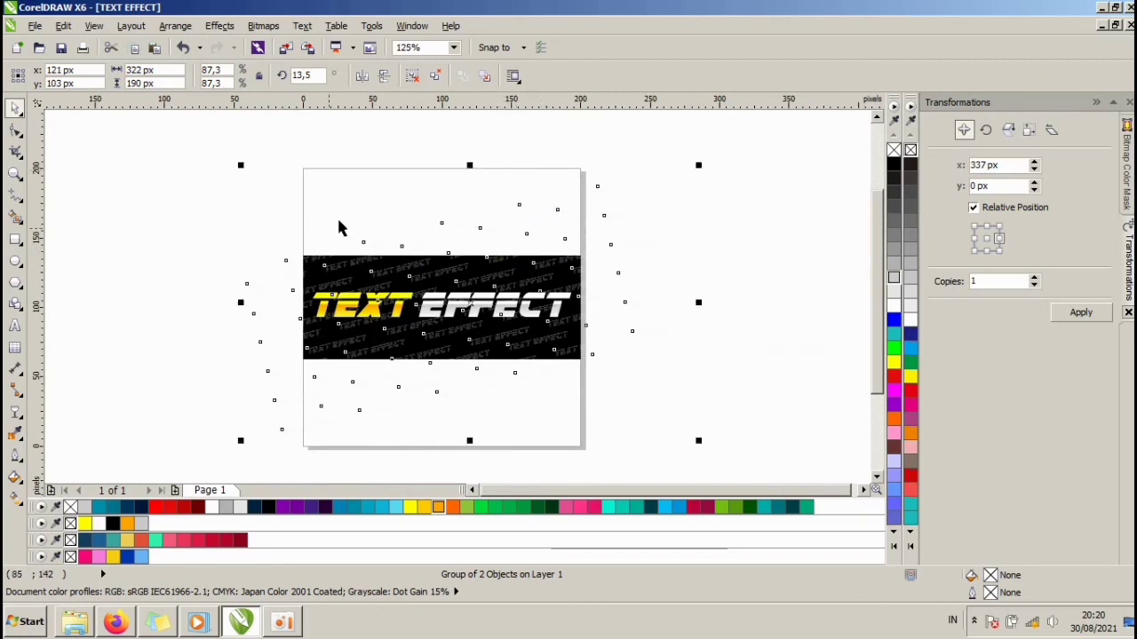
# Step: Send the rotated pattern group to the back and PowerClip it inside the black rectangle
pyautogui.hotkey('shift', 'pagedown')
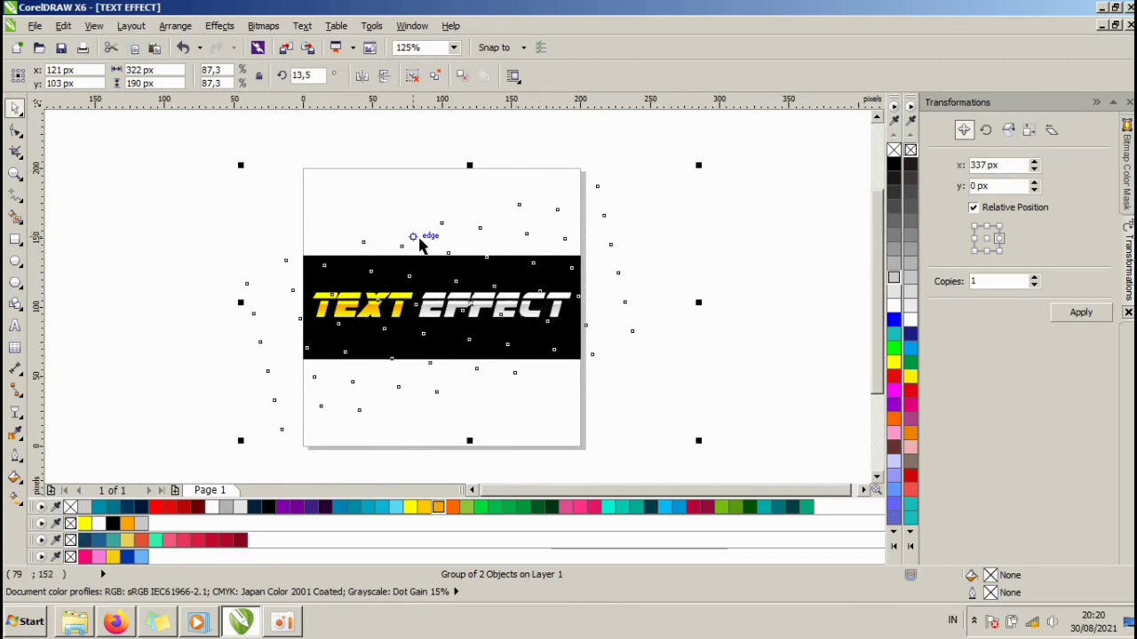
pyautogui.click(219, 25)
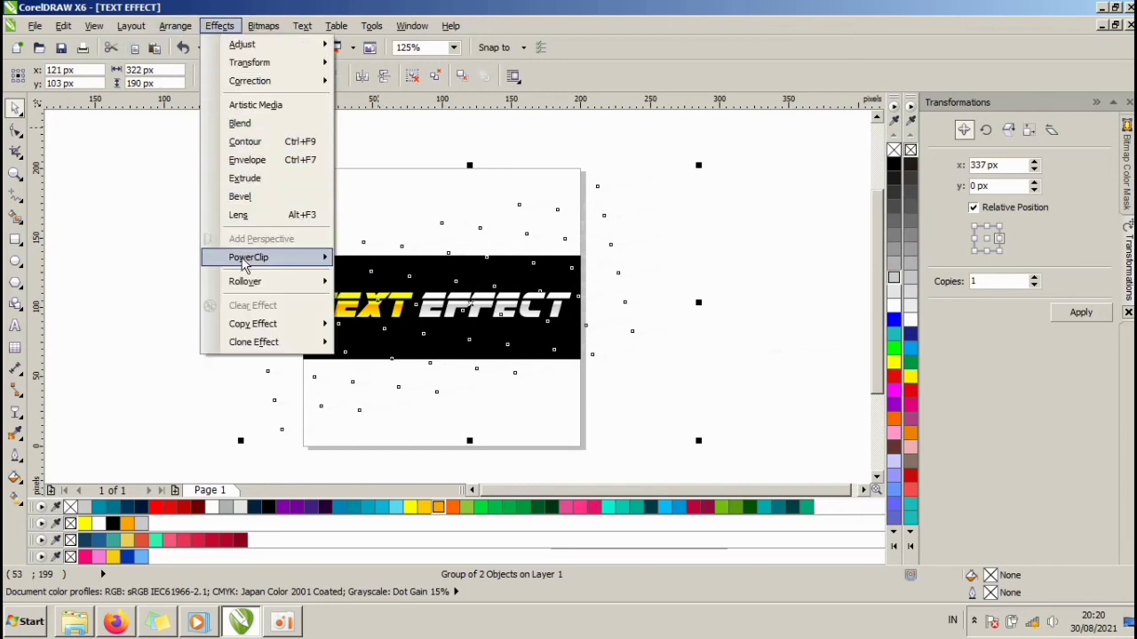
pyautogui.moveTo(266, 258)
pyautogui.click(370, 262)
pyautogui.click(371, 259)
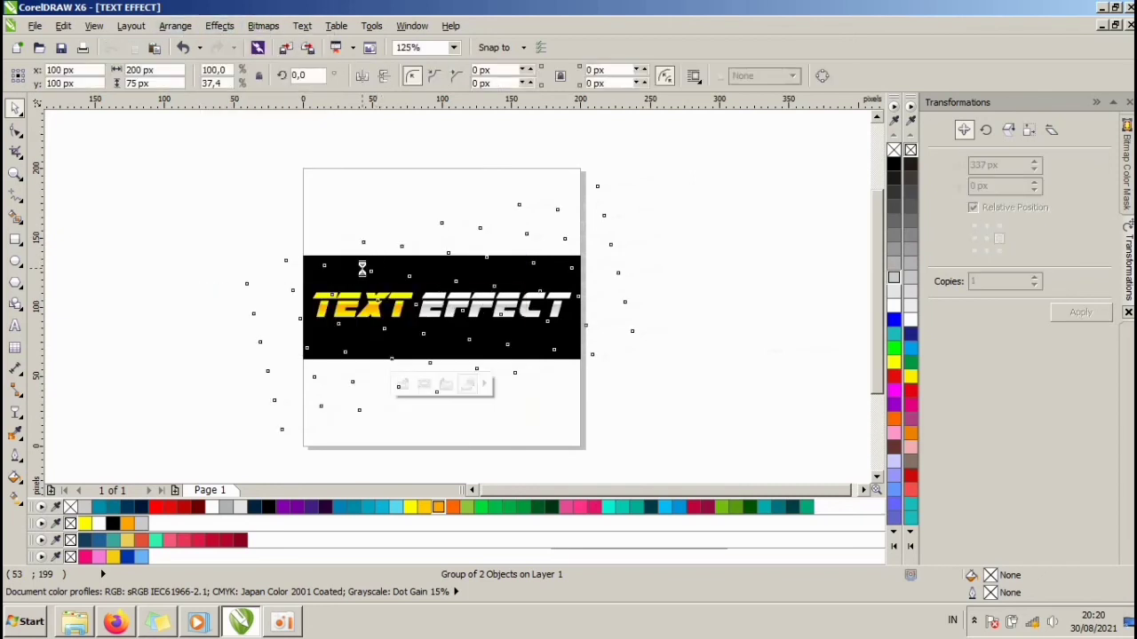
pyautogui.click(660, 291)
# Step: Zoom in on the whole banner to inspect the clipped diagonal pattern behind the letters
pyautogui.scroll(1, 406, 318)
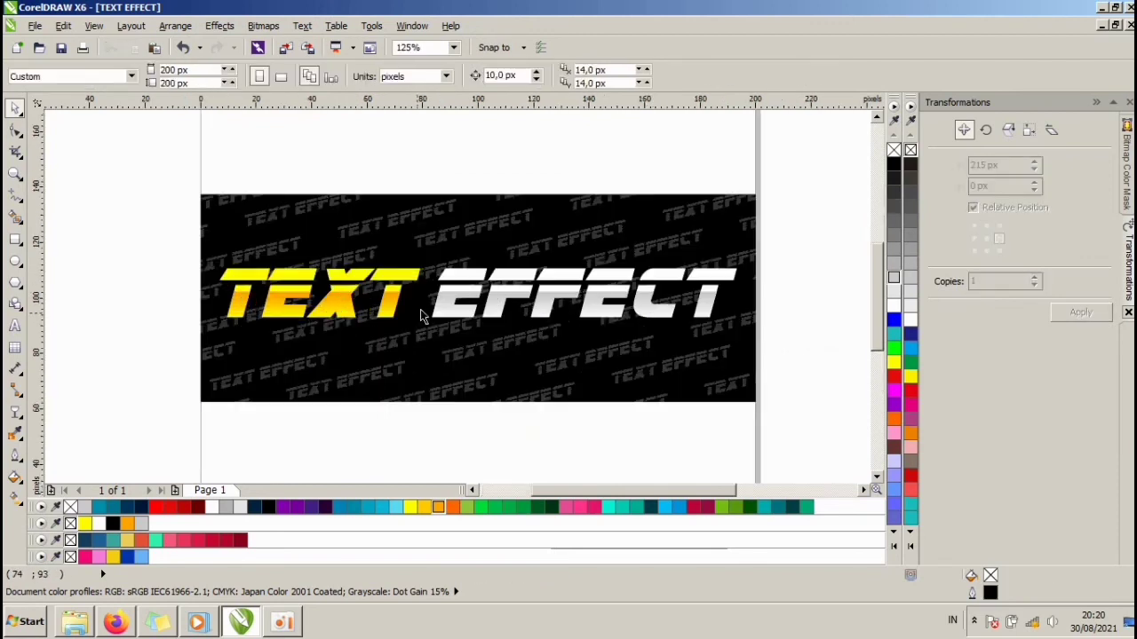
pyautogui.scroll(-1, 427, 304)
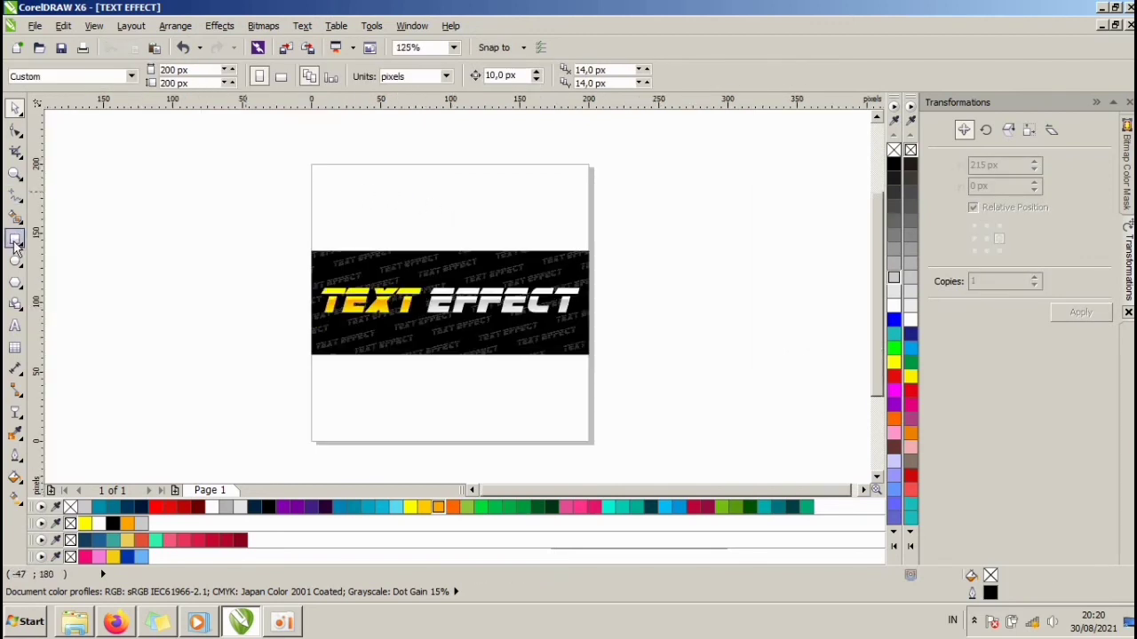
pyautogui.click(16, 172)
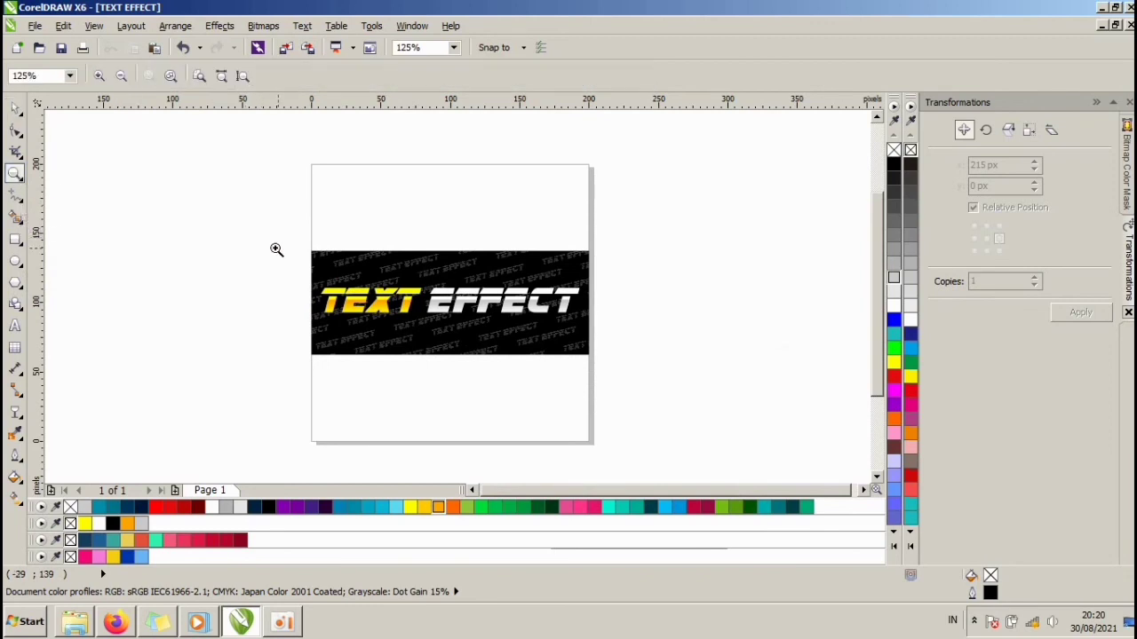
pyautogui.moveTo(303, 249); pyautogui.dragTo(589, 362)
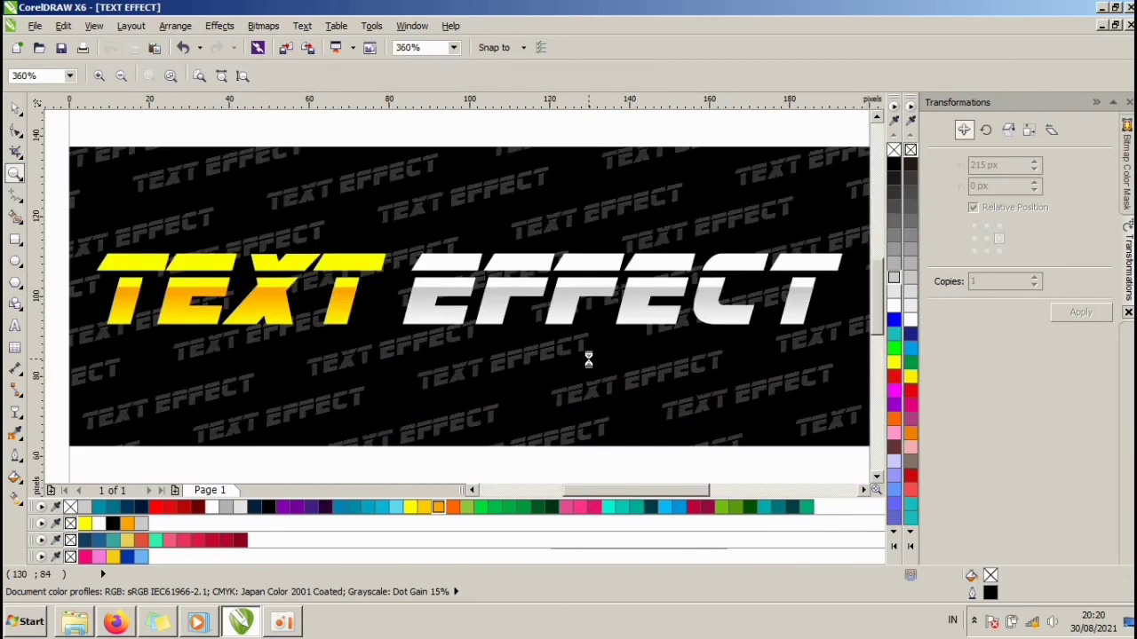